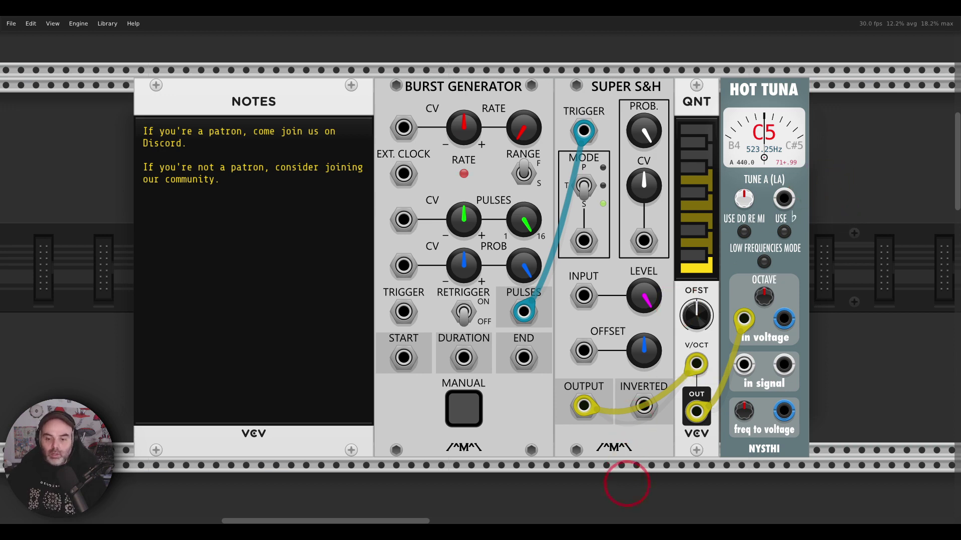
Check the numbered list that pairs names with notes in the image viewer and return to the VCV Rack patch
left_click(628, 520)
mouse_move(606, 191)
left_mouse_down()
mouse_move(348, 182)
mouse_move(458, 437)
mouse_move(665, 279)
mouse_move(619, 175)
left_mouse_up()
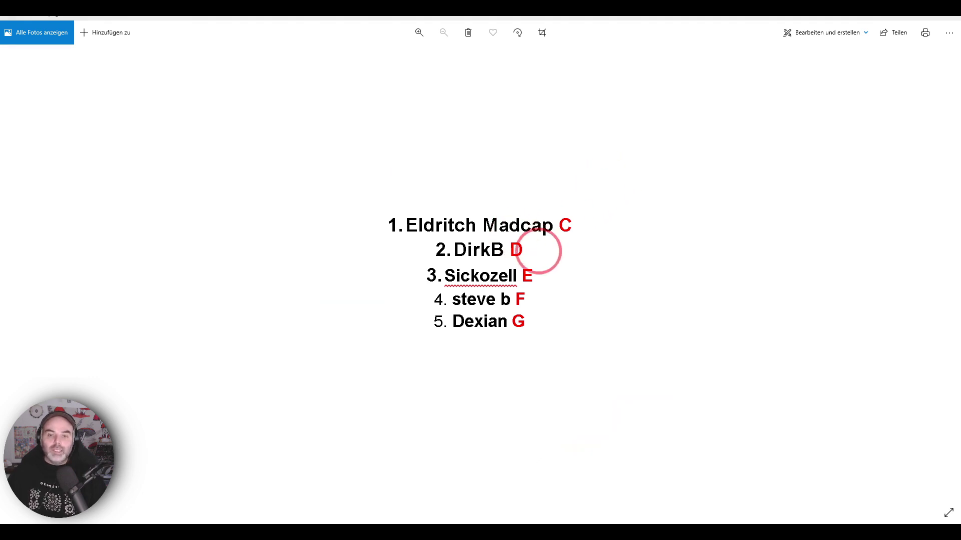
left_click(433, 526)
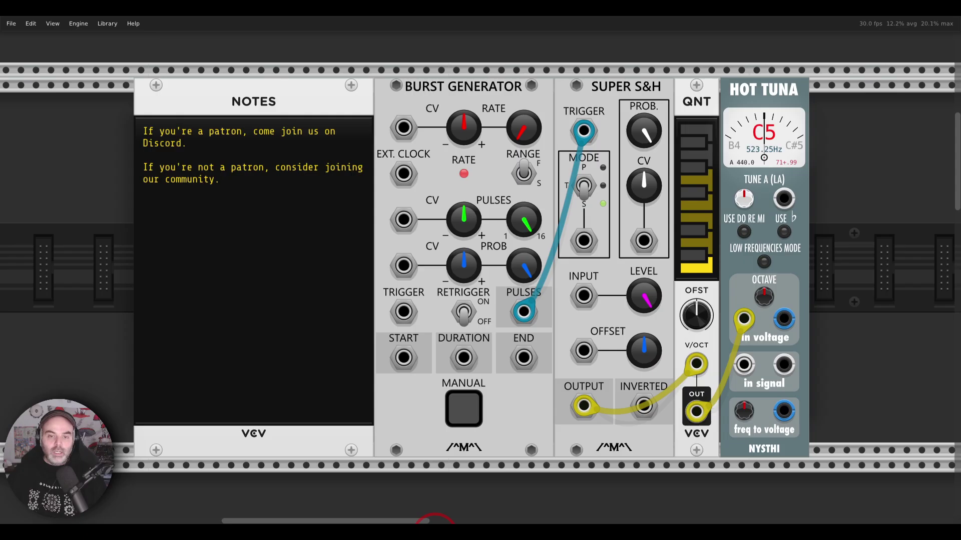
mouse_move(508, 62)
left_mouse_down()
mouse_move(396, 90)
mouse_move(530, 108)
mouse_move(504, 60)
mouse_move(526, 86)
mouse_move(563, 99)
mouse_move(553, 83)
mouse_move(570, 96)
mouse_move(553, 107)
left_mouse_up()
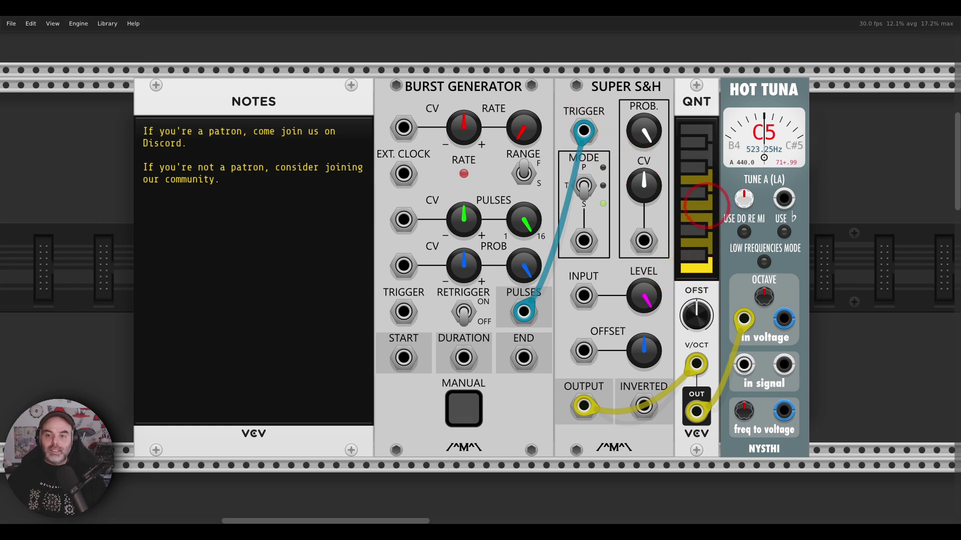
mouse_move(788, 105)
left_mouse_down()
mouse_move(765, 97)
mouse_move(736, 140)
mouse_move(800, 130)
mouse_move(795, 100)
left_mouse_up()
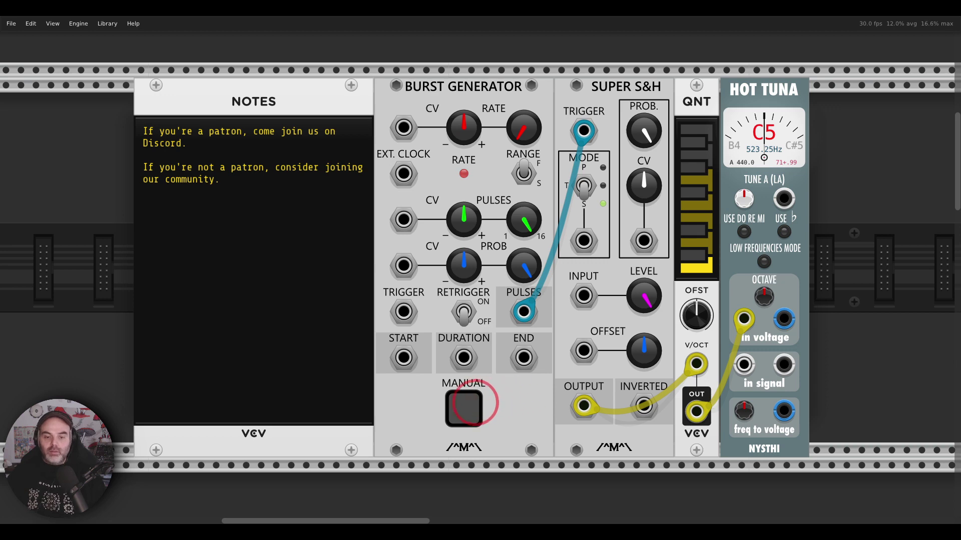
Fire the Burst Generator manually to draw a random note, and switch to the three-oscillator synthesizer patch
left_click(464, 408)
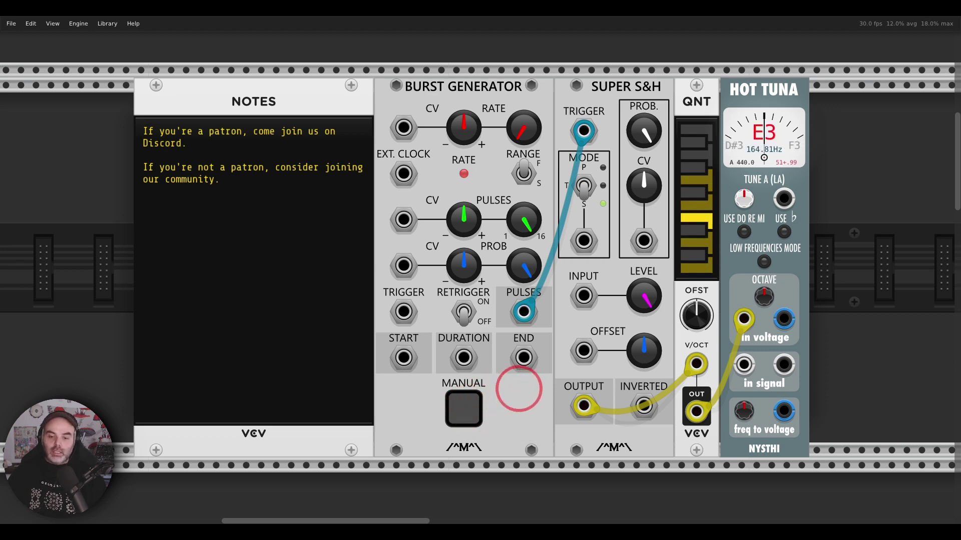
key("alt+Tab")
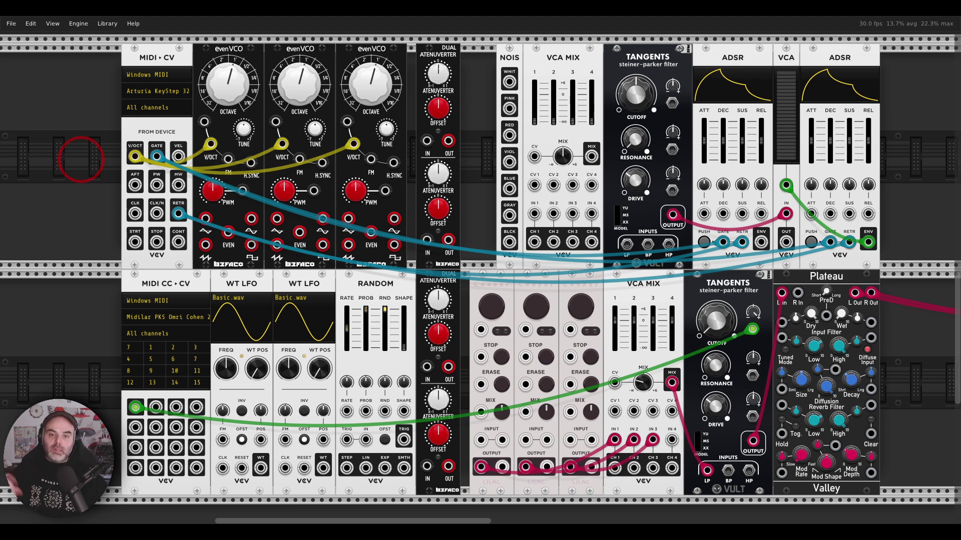
Examine the synthesizer patch's oscillators, attenuverters, noise, mixers, filters, envelopes, LFOs, random source and loopers
left_click_drag(80, 159, 912, 400)
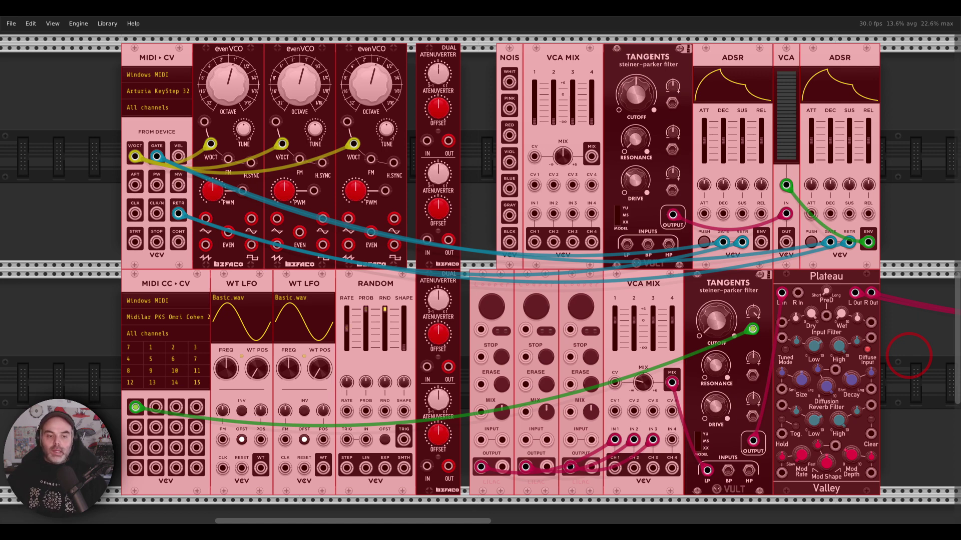
left_click(908, 356)
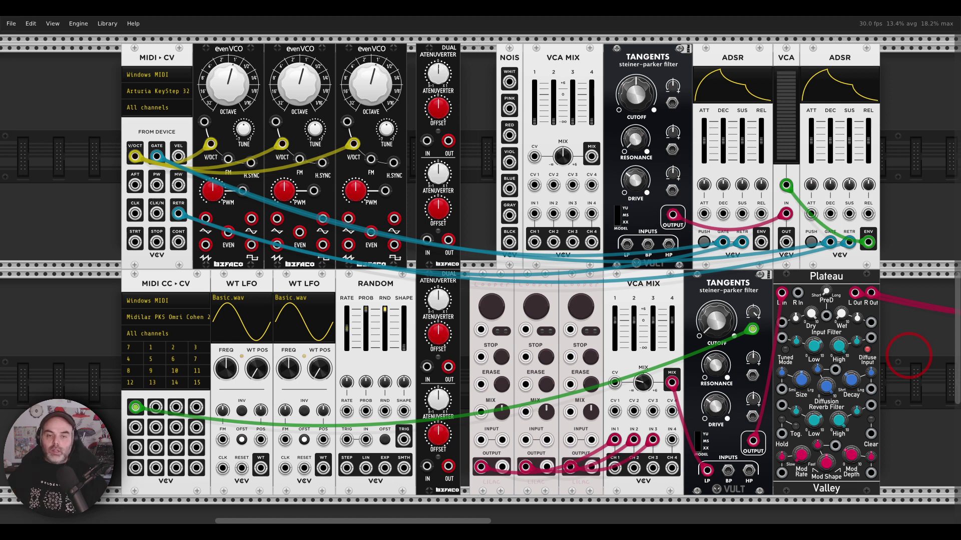
mouse_move(395, 39)
left_mouse_down()
mouse_move(241, 26)
mouse_move(182, 59)
mouse_move(228, 129)
mouse_move(375, 128)
mouse_move(405, 69)
mouse_move(381, 37)
left_mouse_up()
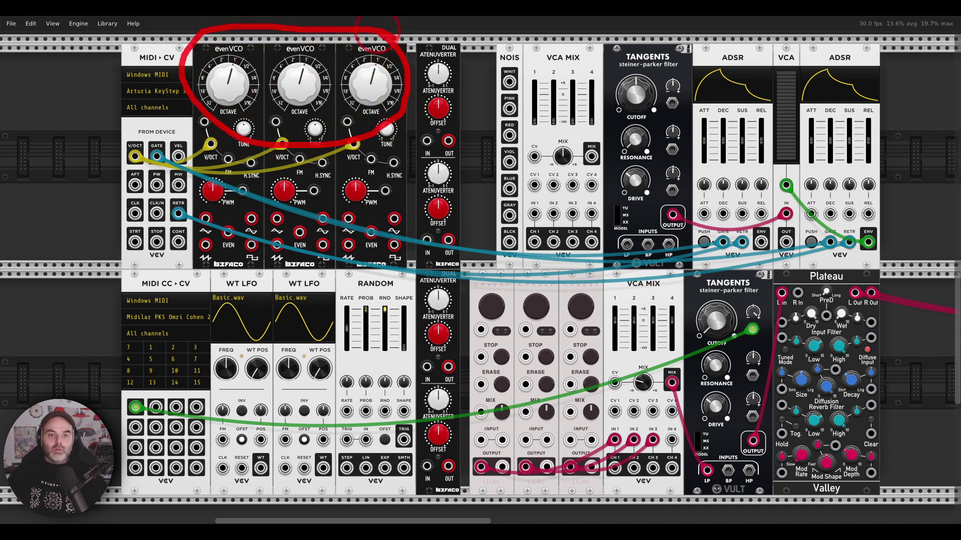
mouse_move(467, 50)
left_mouse_down()
mouse_move(440, 34)
mouse_move(440, 68)
mouse_move(468, 48)
left_mouse_up()
mouse_move(463, 273)
left_mouse_down()
mouse_move(417, 269)
mouse_move(411, 294)
mouse_move(465, 280)
left_mouse_up()
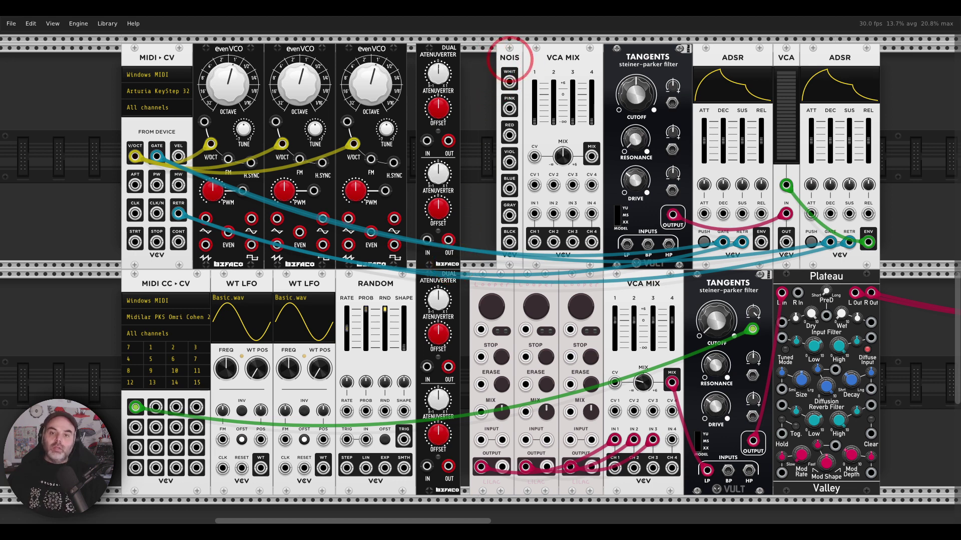
mouse_move(575, 52)
left_mouse_down()
mouse_move(555, 75)
mouse_move(589, 56)
left_mouse_up()
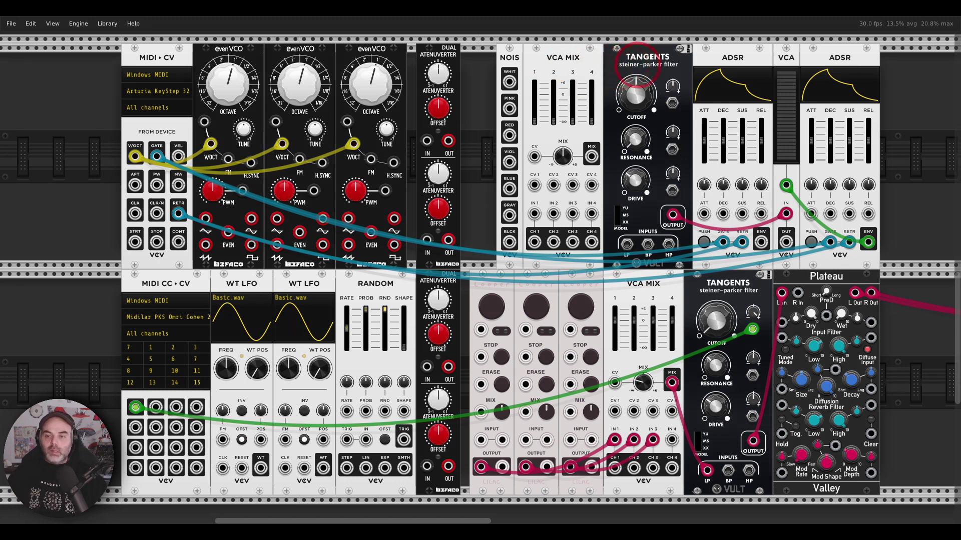
mouse_move(876, 47)
left_mouse_down()
mouse_move(703, 53)
mouse_move(838, 107)
mouse_move(896, 46)
mouse_move(890, 64)
left_mouse_up()
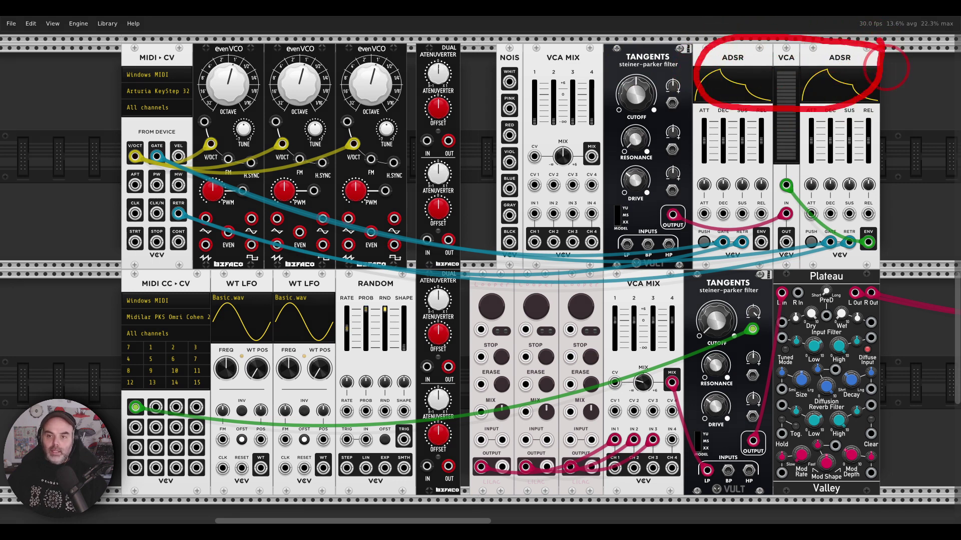
mouse_move(711, 58)
left_mouse_down()
mouse_move(761, 45)
mouse_move(749, 70)
left_mouse_up()
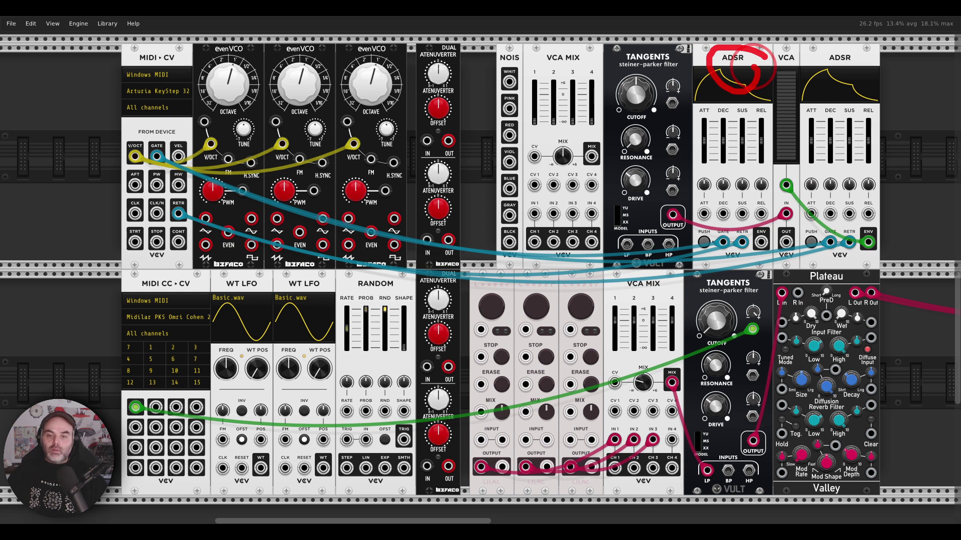
mouse_move(315, 268)
left_mouse_down()
mouse_move(195, 273)
mouse_move(310, 304)
mouse_move(313, 266)
mouse_move(396, 270)
mouse_move(323, 290)
mouse_move(383, 283)
mouse_move(386, 264)
left_mouse_up()
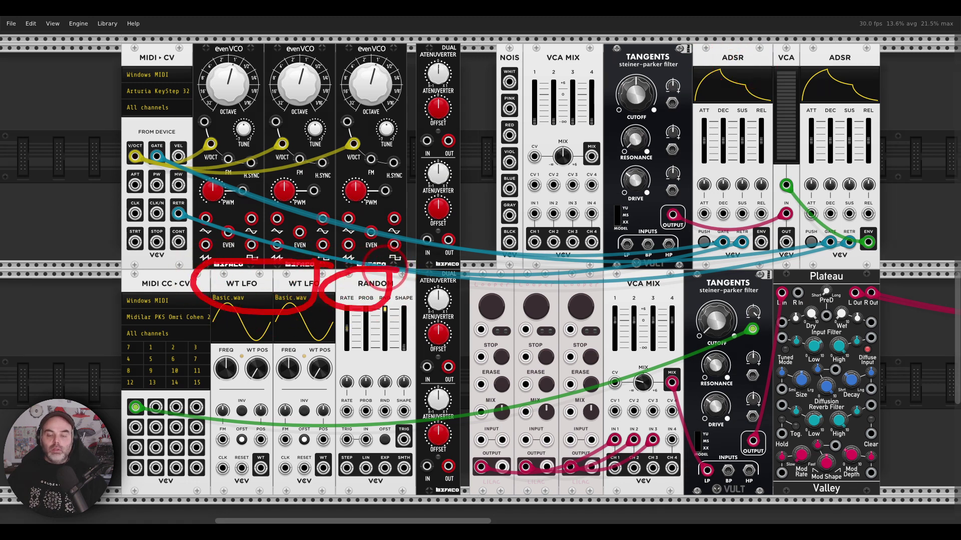
mouse_move(598, 268)
left_mouse_down()
mouse_move(517, 268)
mouse_move(460, 293)
mouse_move(603, 299)
mouse_move(592, 268)
left_mouse_up()
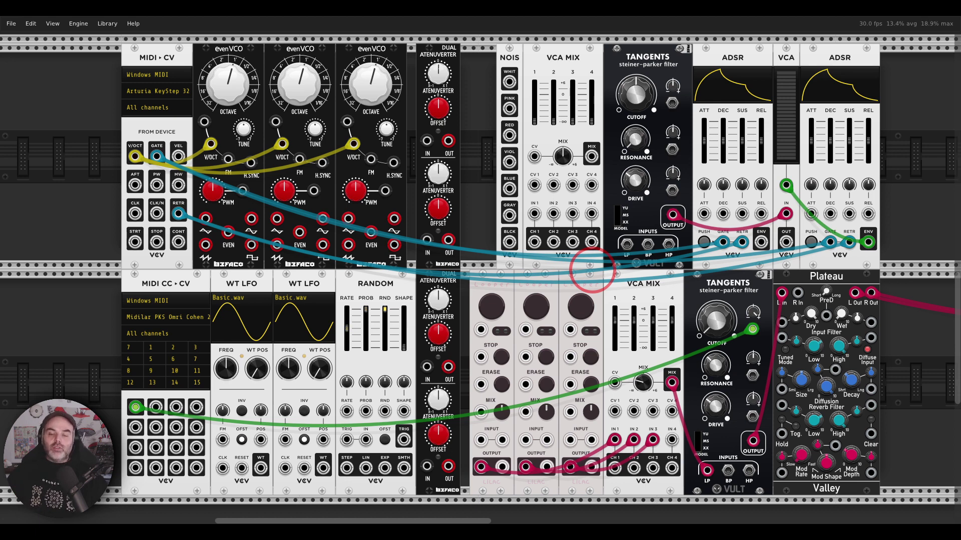
mouse_move(660, 274)
left_mouse_down()
mouse_move(614, 301)
mouse_move(668, 263)
left_mouse_up()
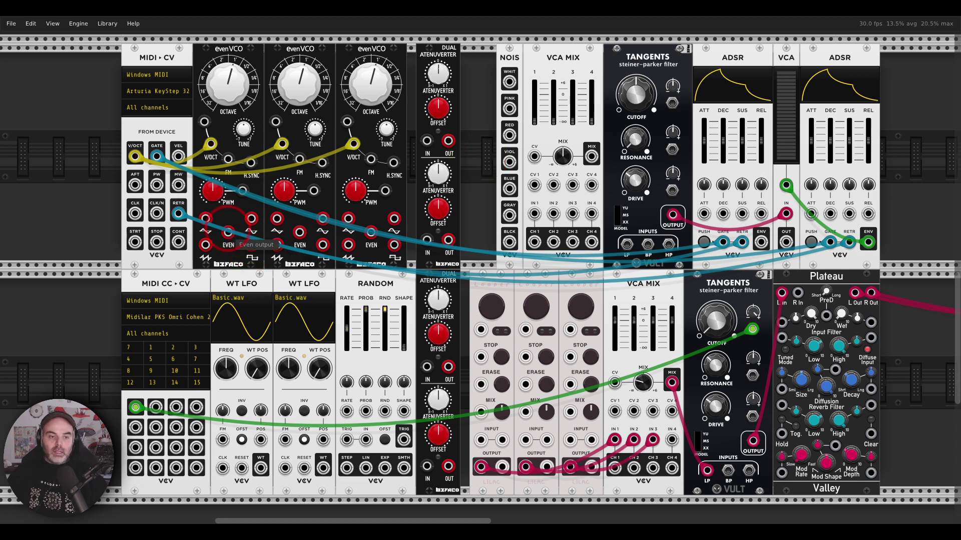
Patch the first evenVCO's Even output and the other two evenVCOs' square outputs into upper VCA Mix inputs 1, 2 and 3 with red cables
right_click(229, 233)
left_click_drag(257, 283, 534, 214)
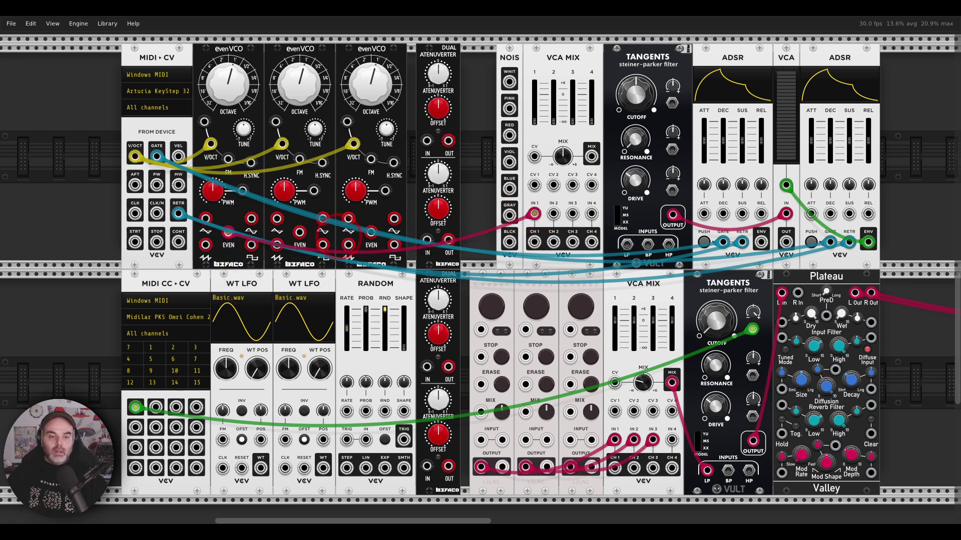
right_click(323, 244)
left_click_drag(351, 295, 554, 214)
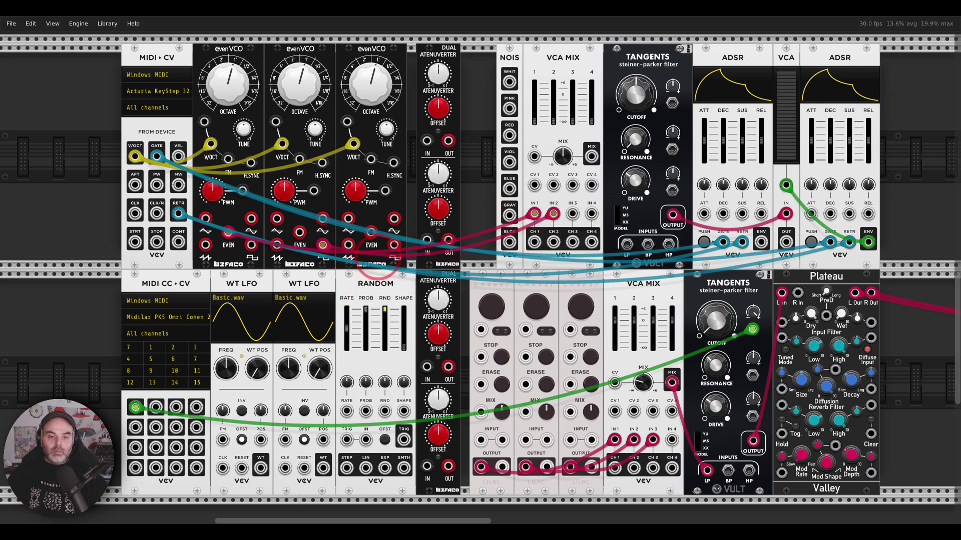
right_click(393, 245)
left_click_drag(416, 293, 573, 215)
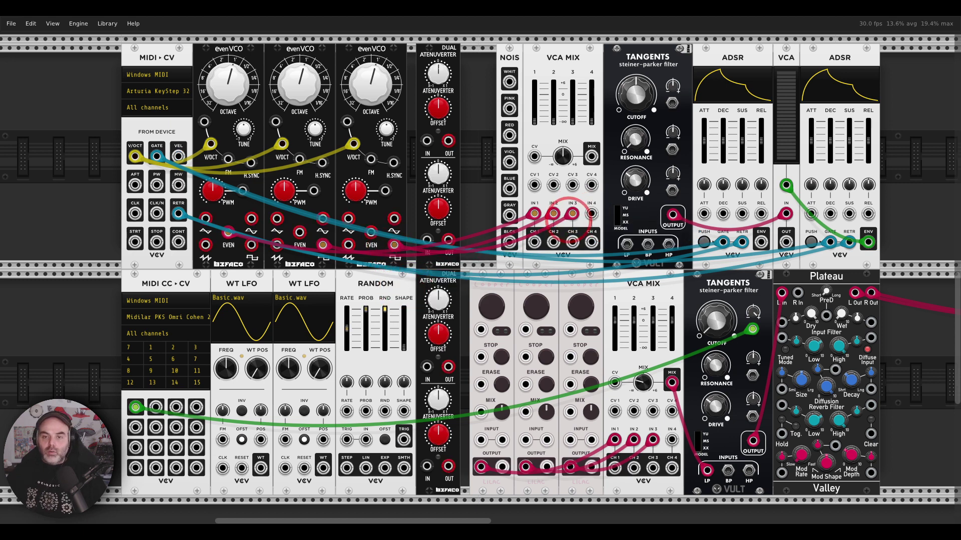
Connect the upper VCA Mix's Mix output to the upper Tangents LP input, and the VCA output to the first looper's input, with red cables
right_click(592, 156)
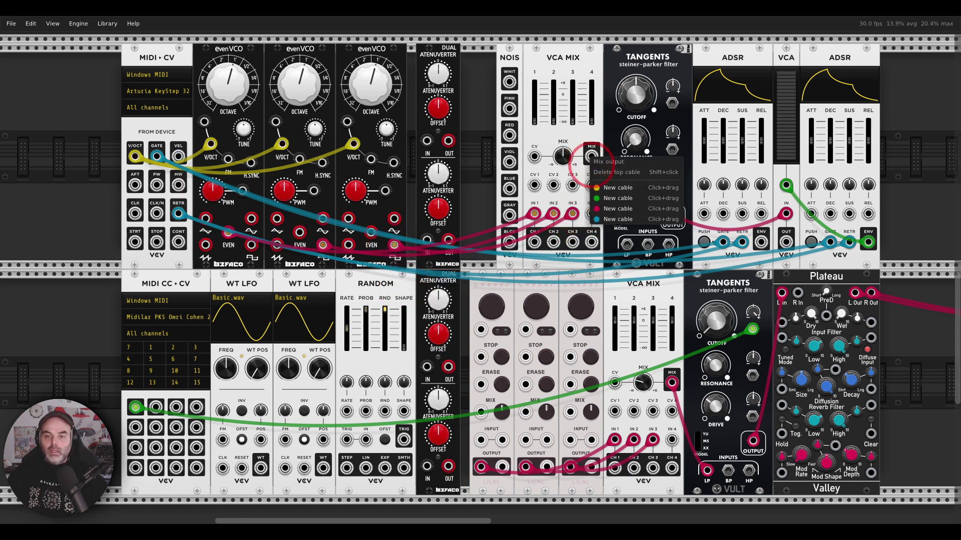
left_click_drag(615, 205, 626, 244)
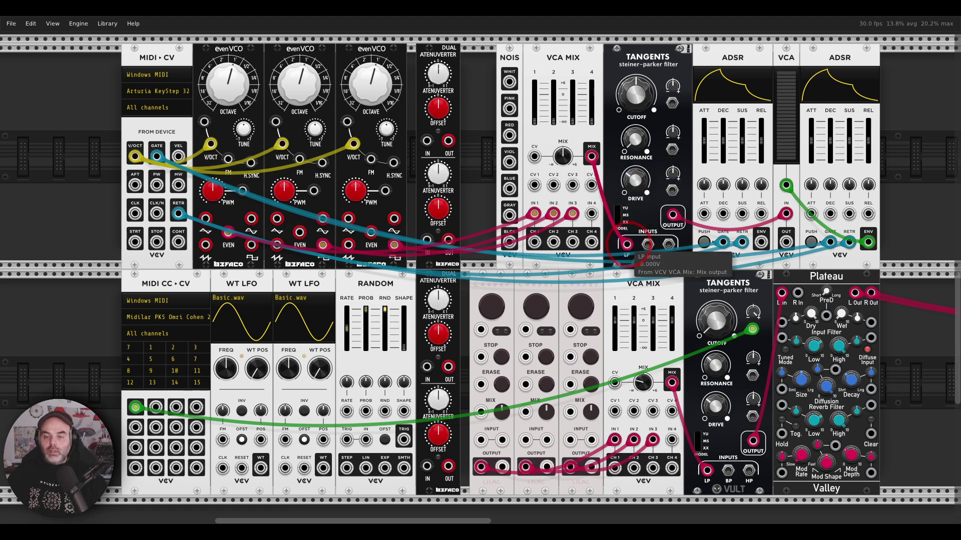
right_click(785, 241)
left_click_drag(790, 291, 480, 439)
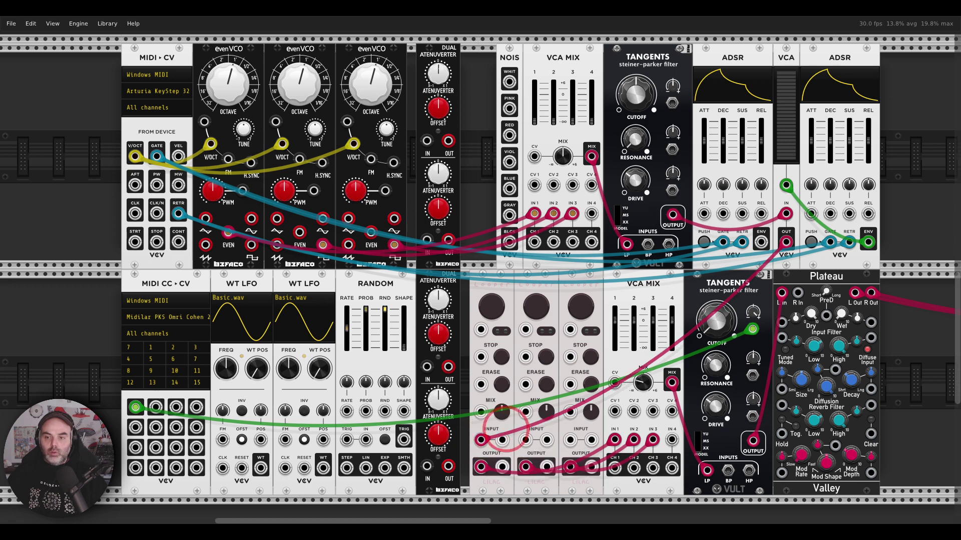
Raise the levels of channels 1, 2 and 3 on the upper VCA Mix to their default position
left_click_drag(534, 121, 535, 94)
double_click(553, 120)
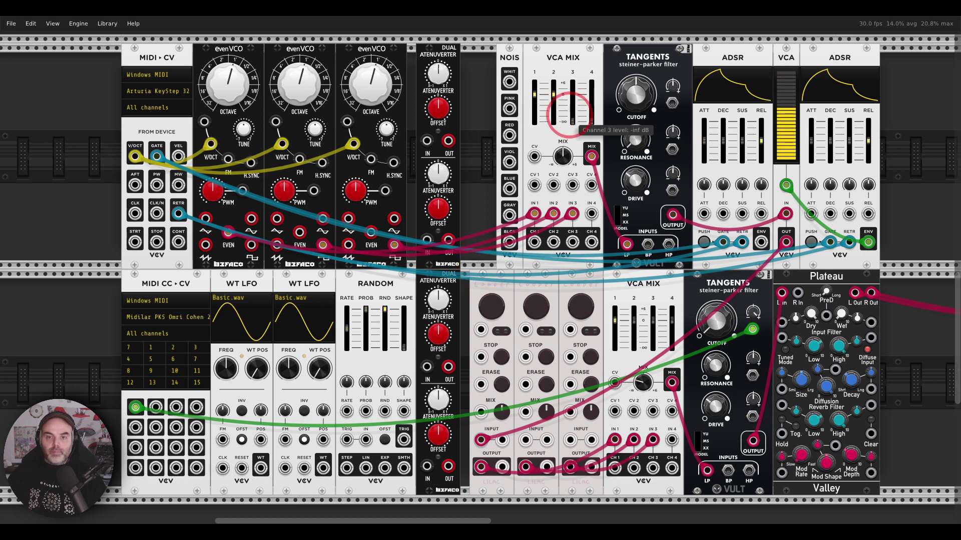
double_click(572, 120)
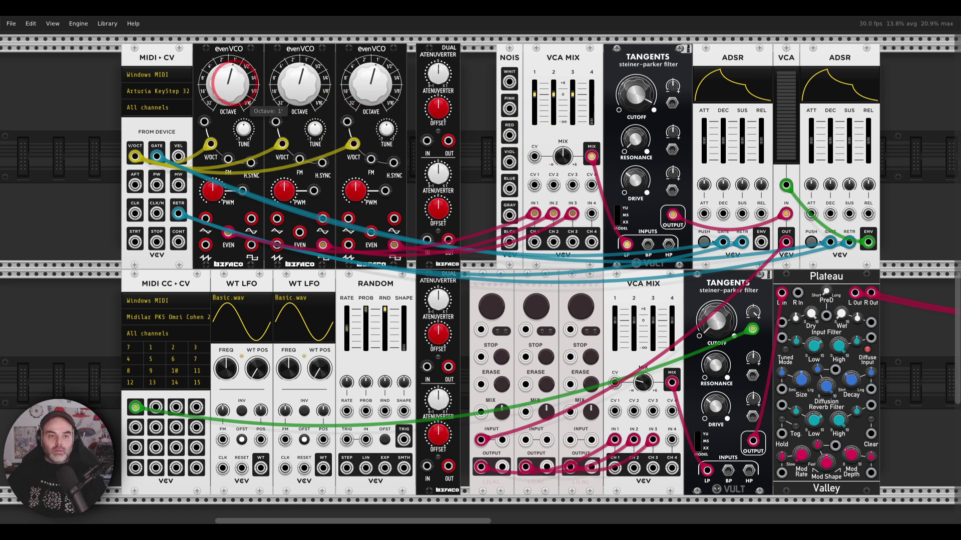
Set the first evenVCO's octave to 4' and the second evenVCO's octave to 2'
left_click_drag(229, 82, 229, 100)
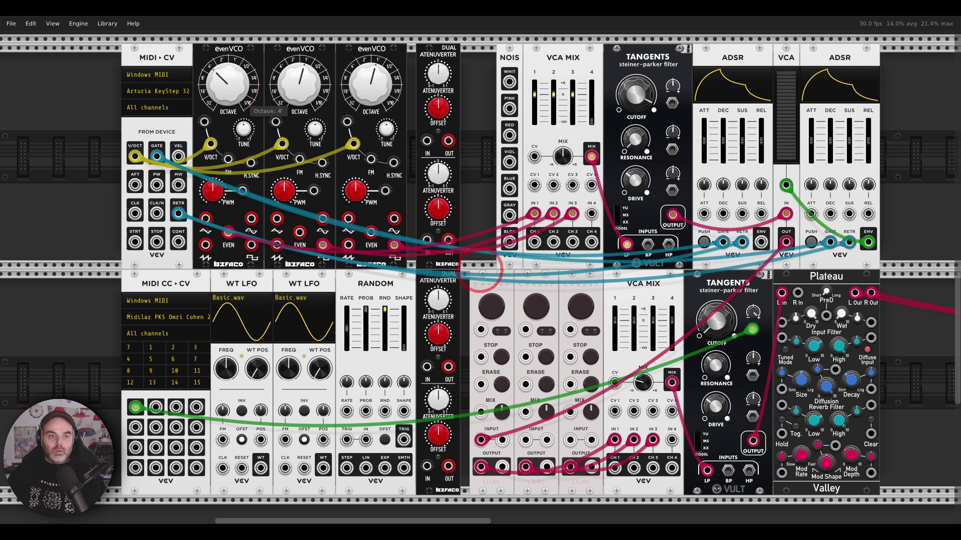
left_click_drag(299, 84, 299, 93)
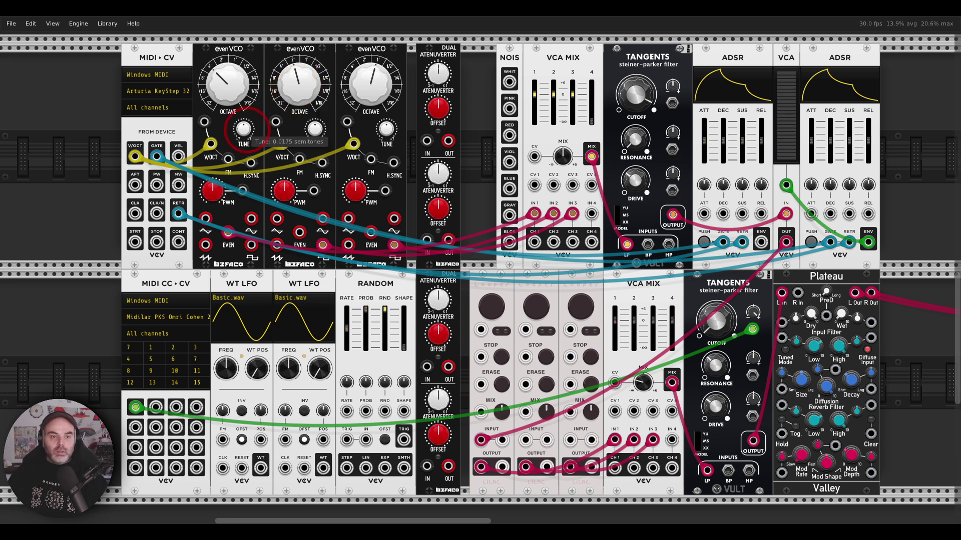
mouse_move(315, 130)
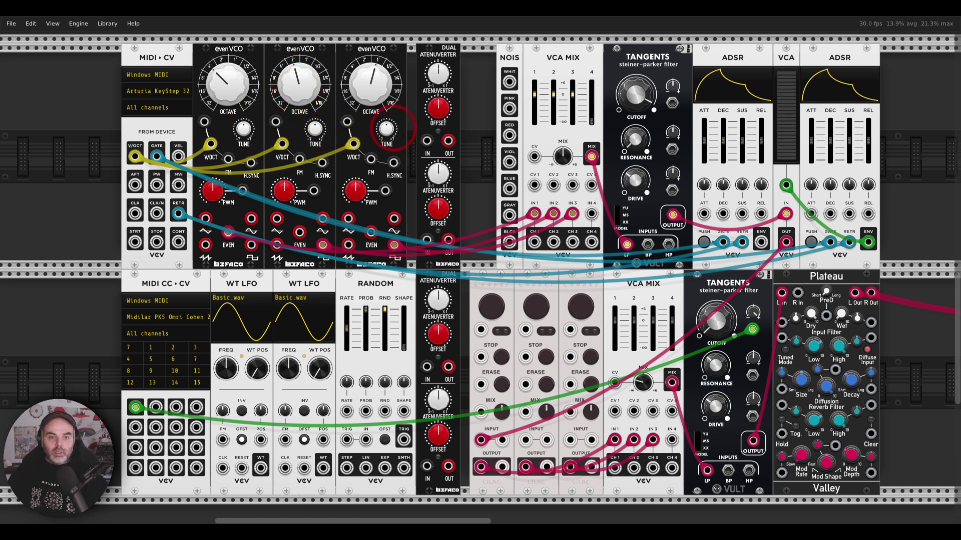
mouse_move(386, 129)
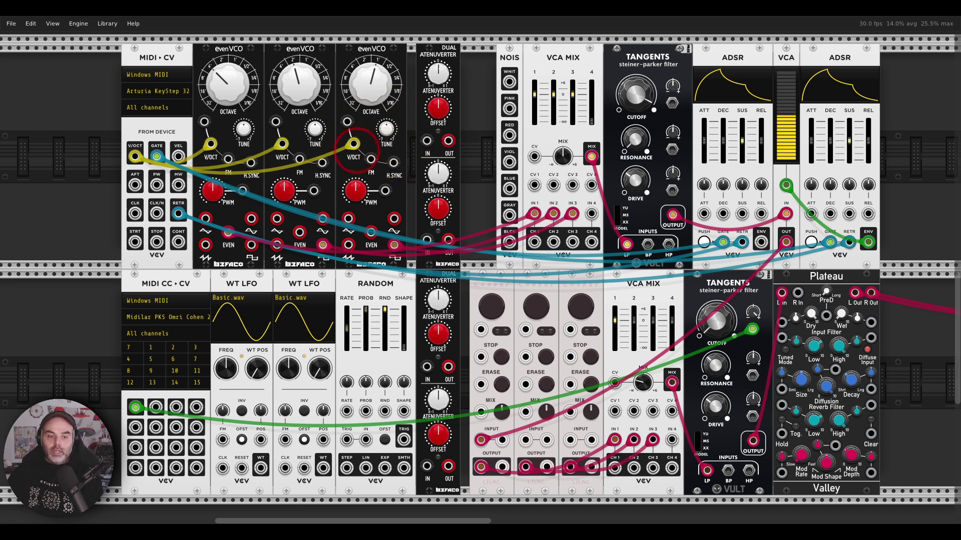
Route the first WT LFO's wavetable output through both channels of the lower Dual Atenuverter to the PWM inputs of the second and third evenVCO
left_click_drag(261, 468, 426, 467)
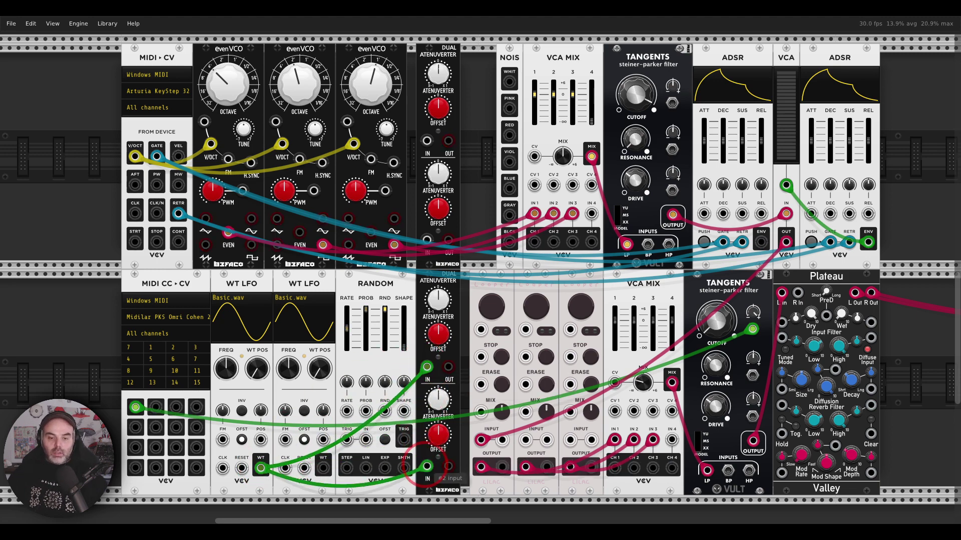
left_click_drag(447, 367, 314, 191)
left_click_drag(449, 467, 385, 191)
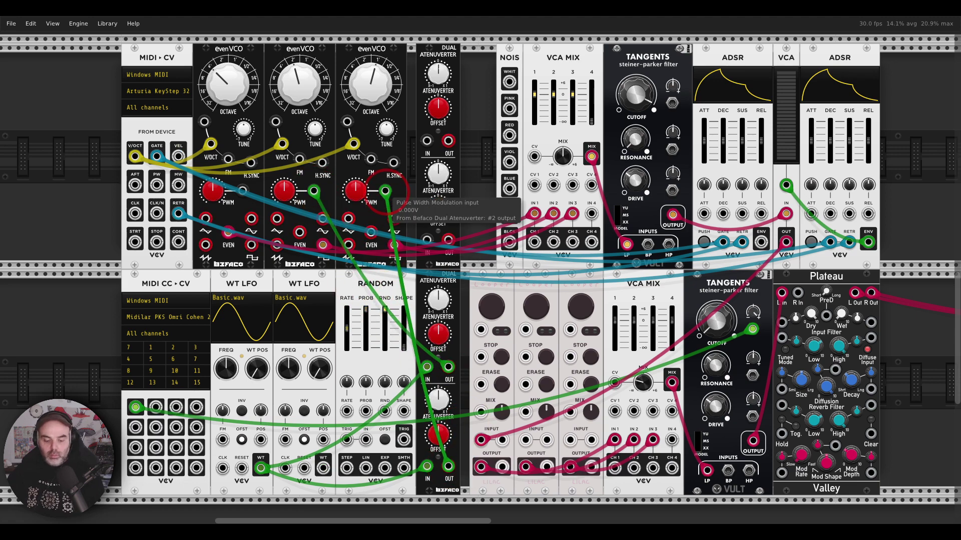
left_click(482, 272)
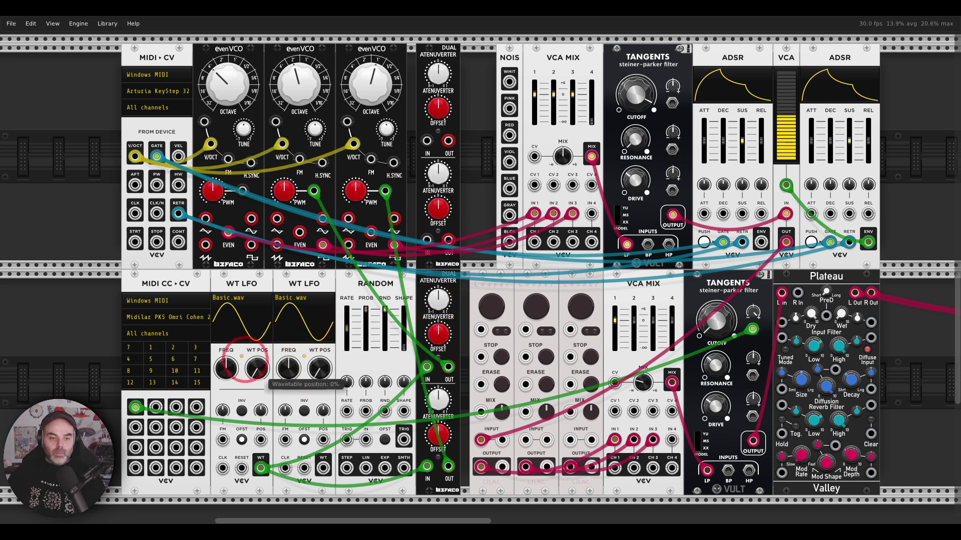
double_click(288, 369)
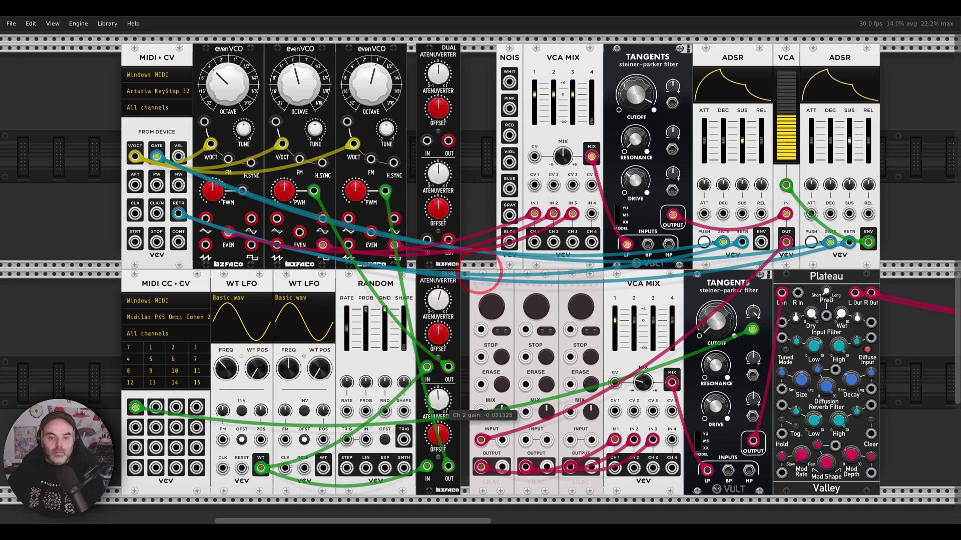
left_click(436, 396)
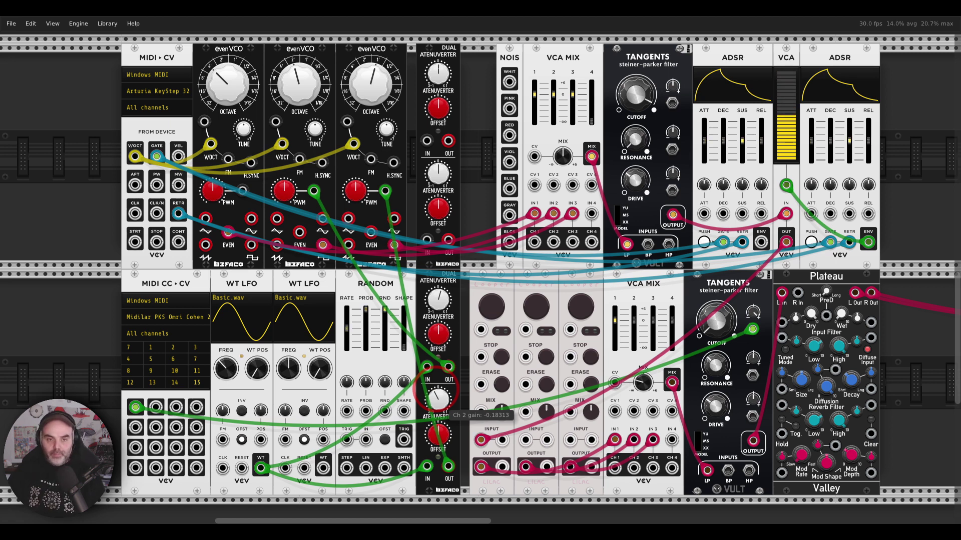
left_click(439, 296)
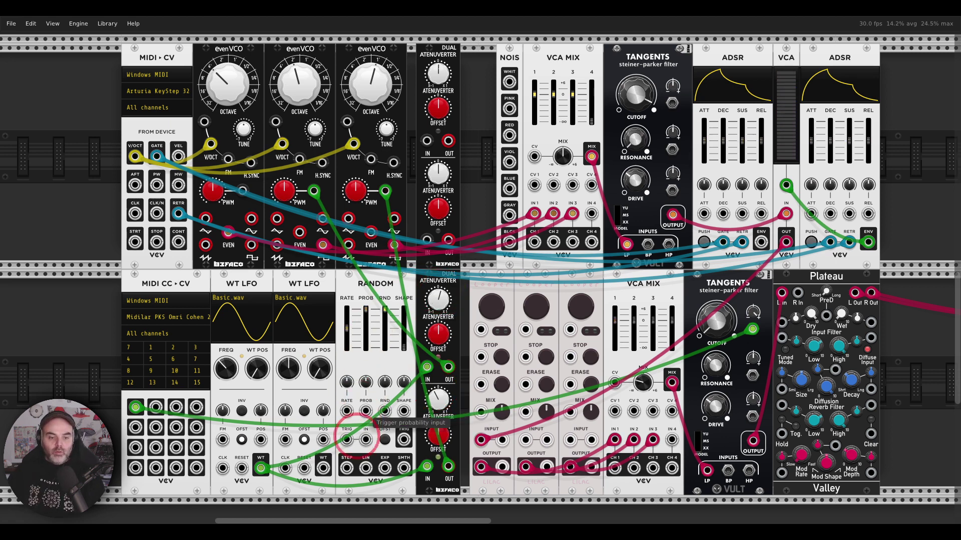
Patch the second WT LFO's wavetable output into the channel 1 input of the upper Dual Atenuverter
left_click(319, 467)
left_click_drag(319, 466, 427, 141)
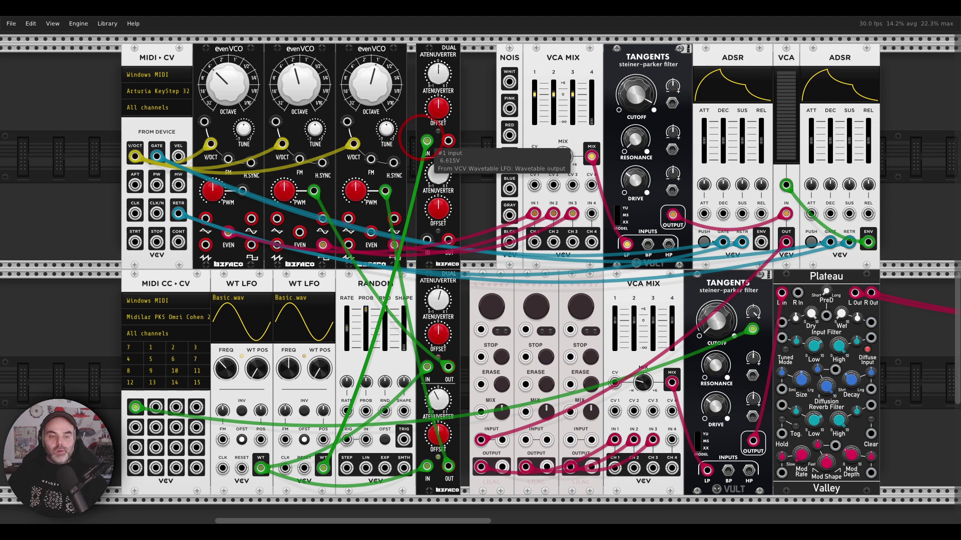
left_click(449, 142)
left_click_drag(449, 142, 370, 159)
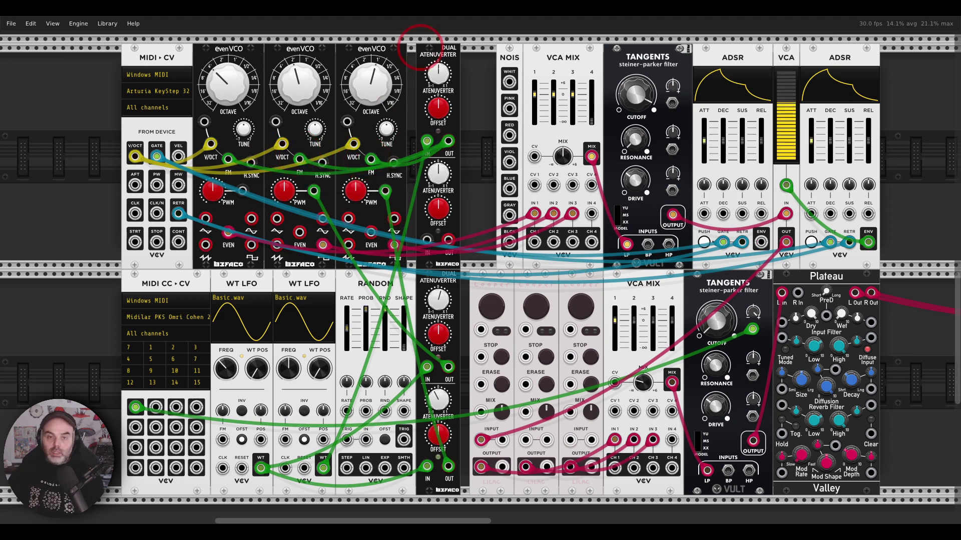
left_click_drag(481, 270, 481, 273)
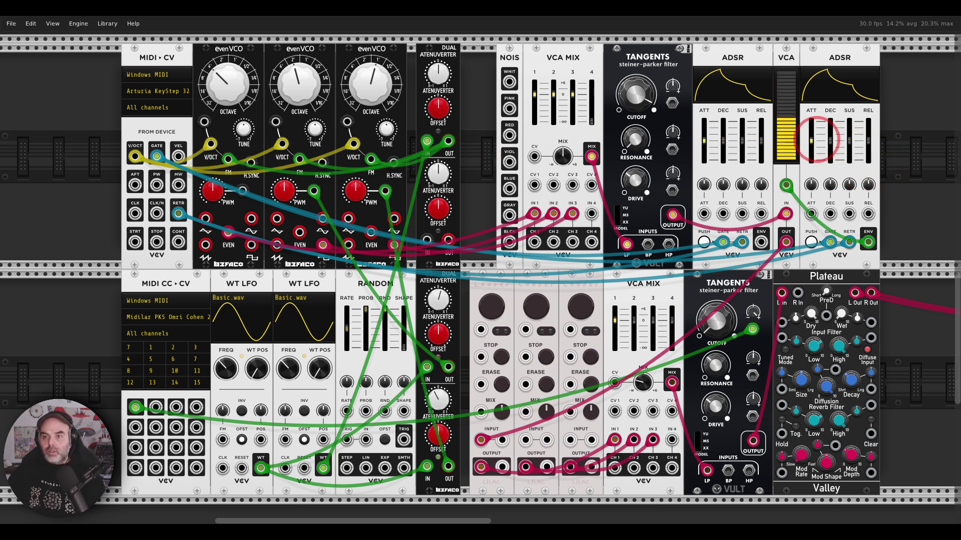
Adjust the second ADSR's envelope stages and patch the first ADSR's envelope output to the upper Tangents filter's cutoff input
mouse_move(812, 140)
left_click_drag(812, 140, 849, 146)
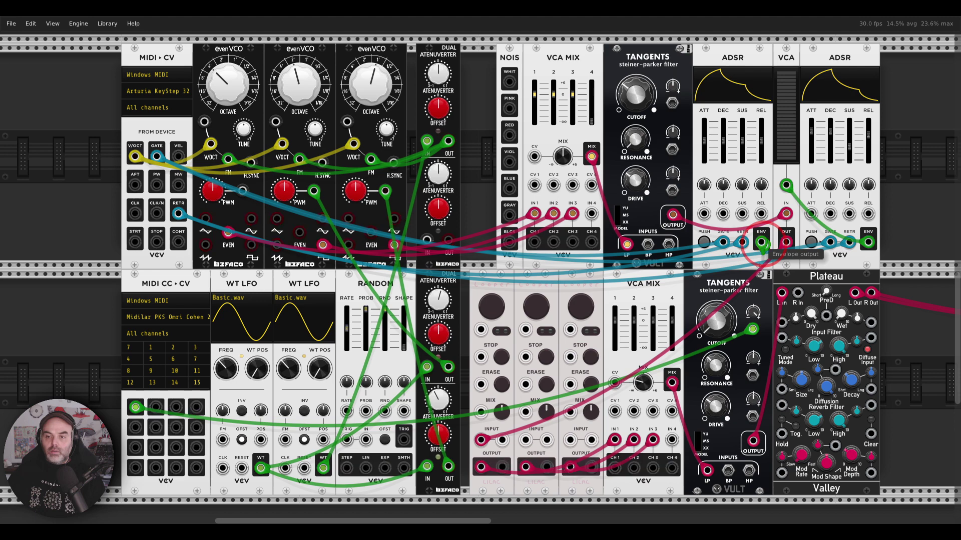
left_click_drag(761, 242, 672, 103)
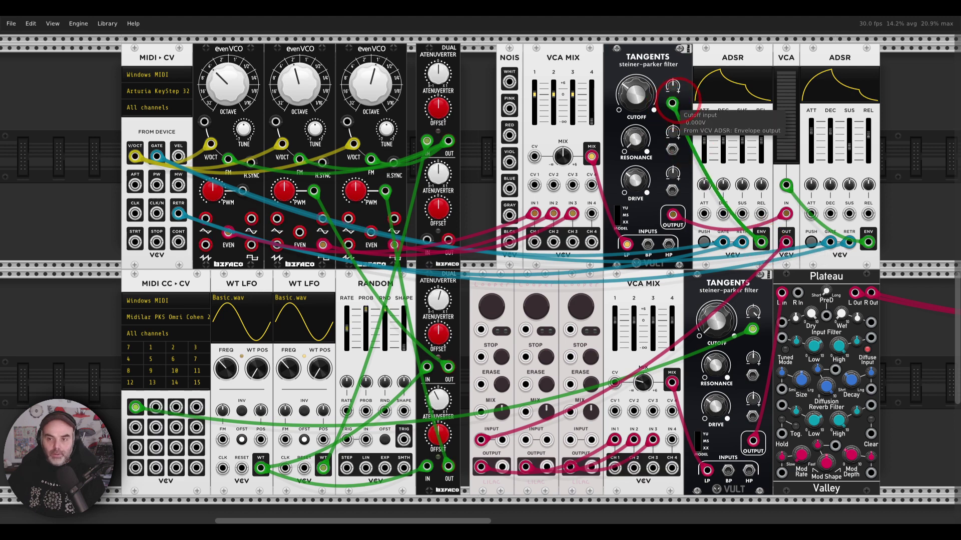
left_click(726, 92)
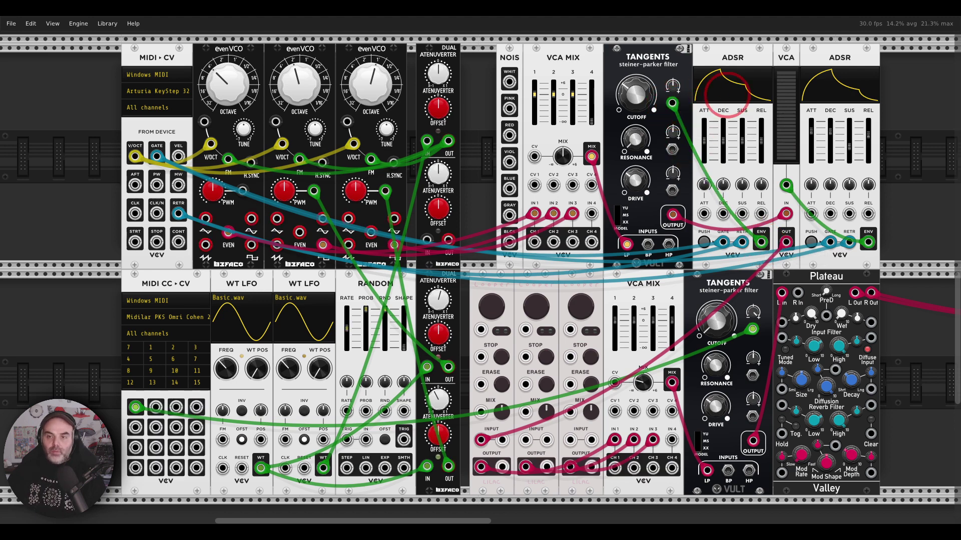
Lower the first ADSR's sustain and set its attack to about 1614 ms and its decay to about 1138 ms
left_click(742, 139)
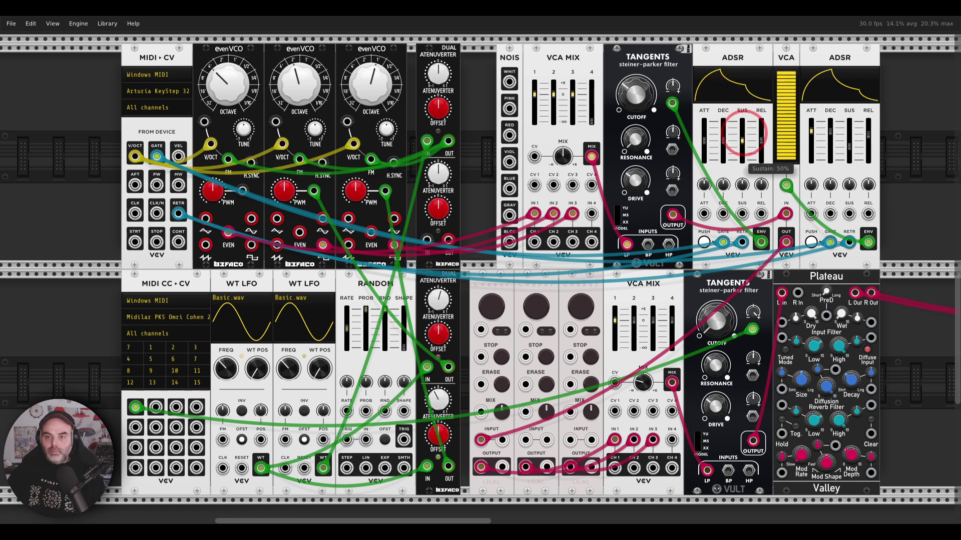
left_click_drag(743, 140, 742, 159)
left_click(726, 138)
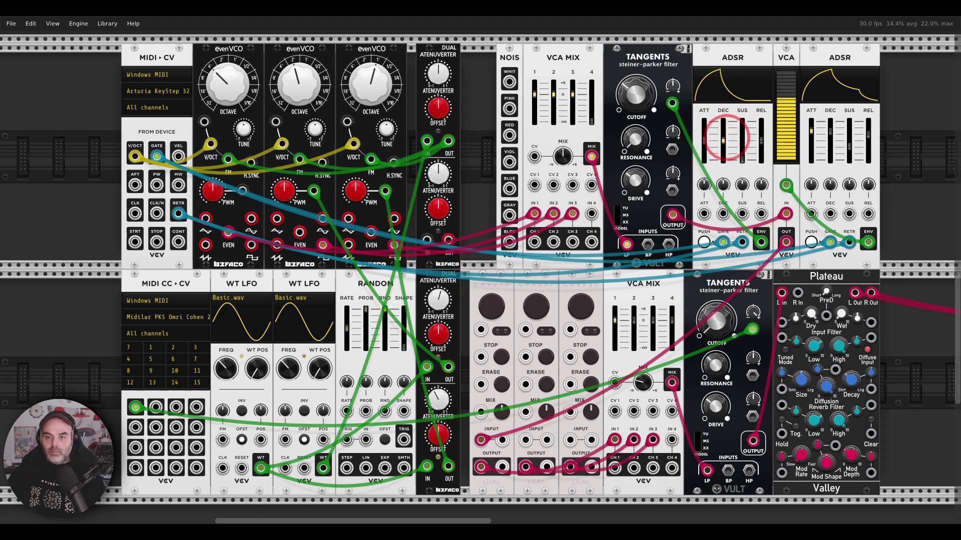
left_click(702, 124)
left_click_drag(702, 124, 706, 160)
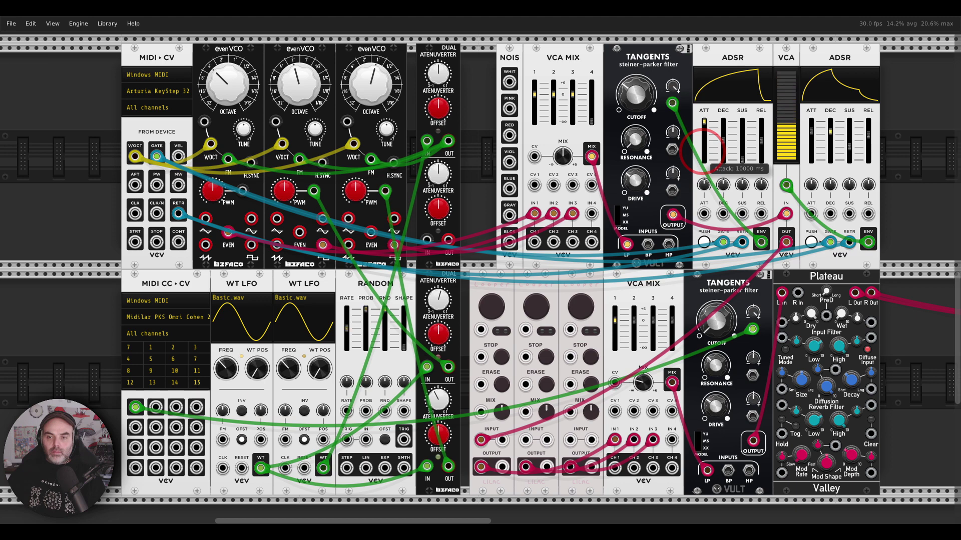
left_click_drag(703, 116, 723, 130)
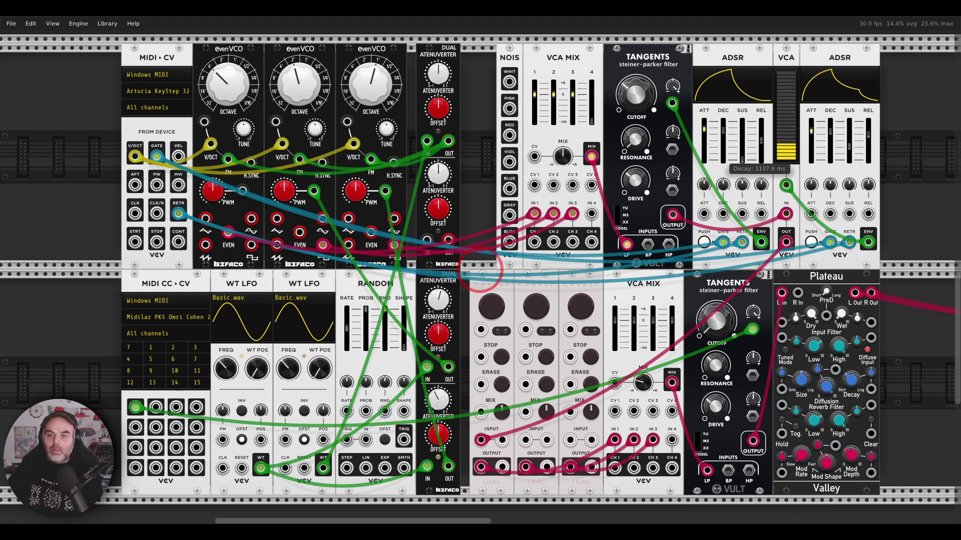
Set the upper Tangents filter's resonance to about 0.363 and Plateau's wet level to about 0.055
mouse_move(643, 145)
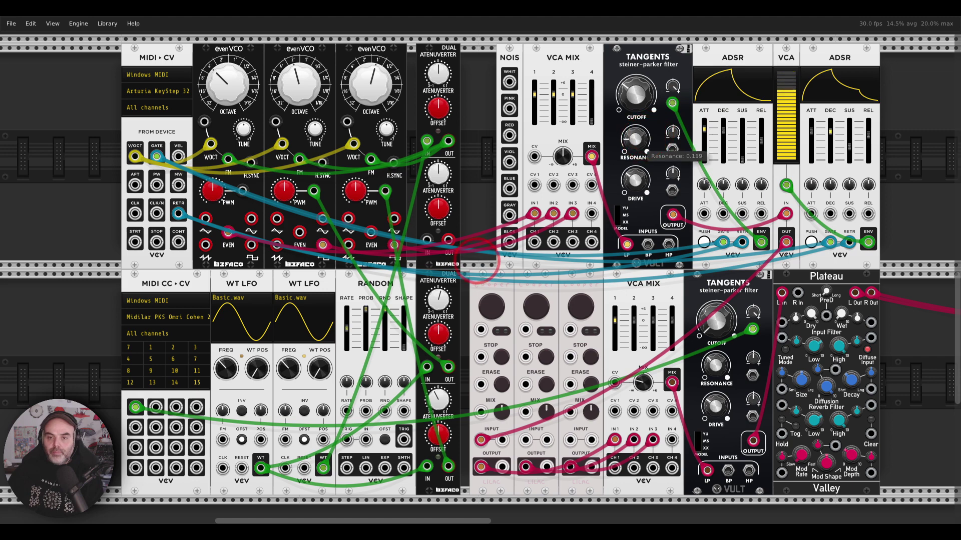
mouse_move(676, 90)
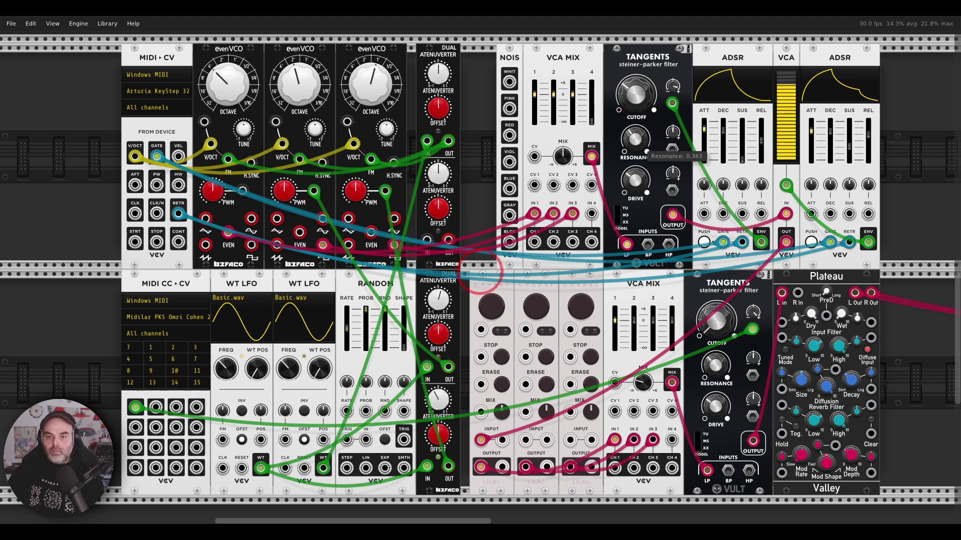
mouse_move(708, 132)
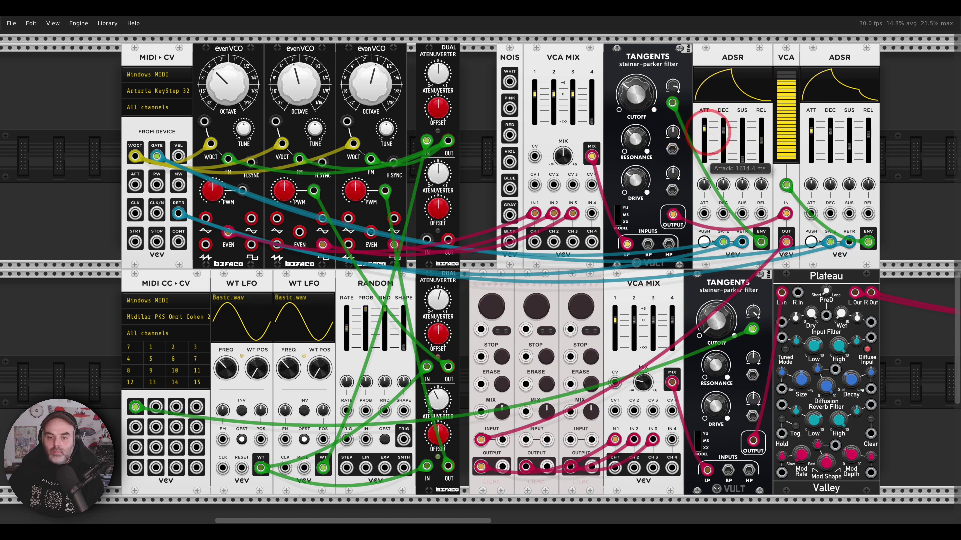
mouse_move(837, 313)
left_click_drag(836, 310, 480, 270)
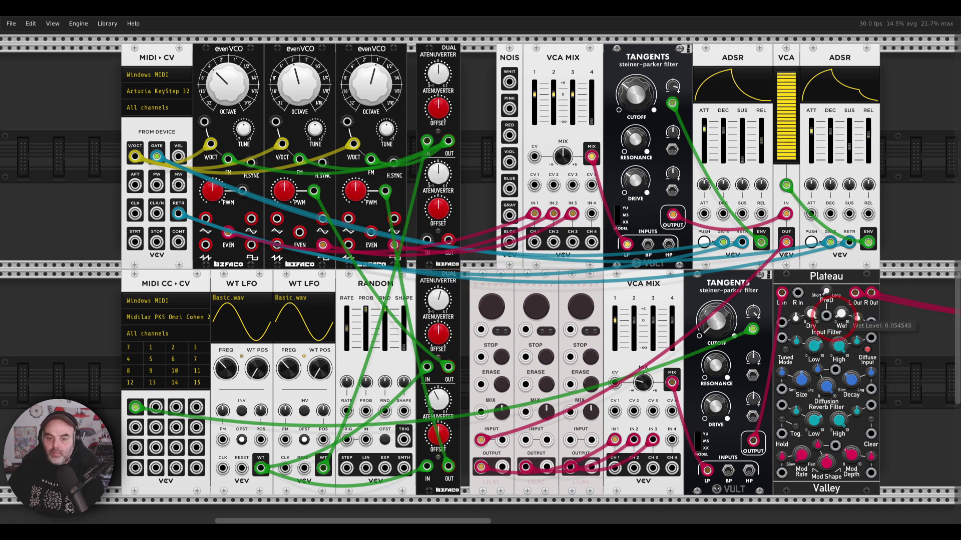
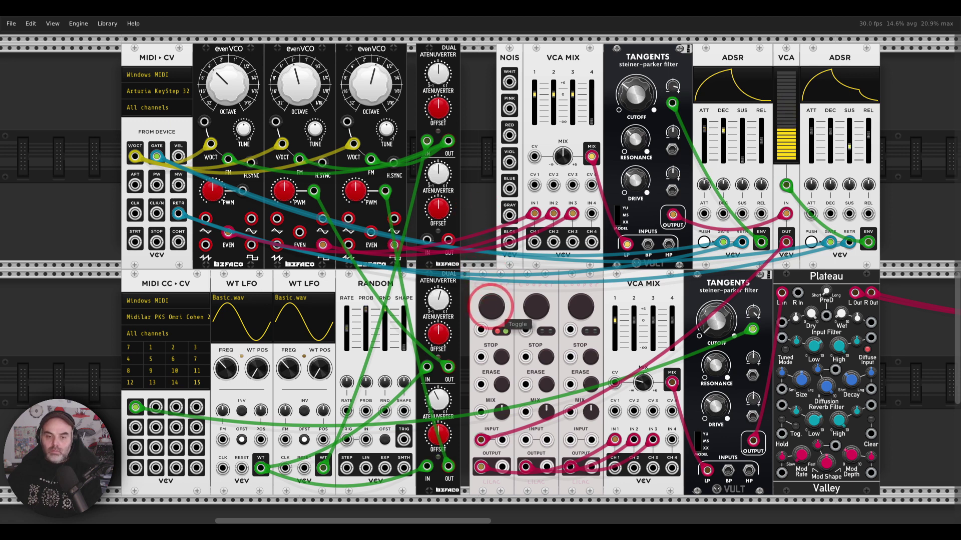
Finish recording on the first looper and let the captured loop play back
left_click(491, 306)
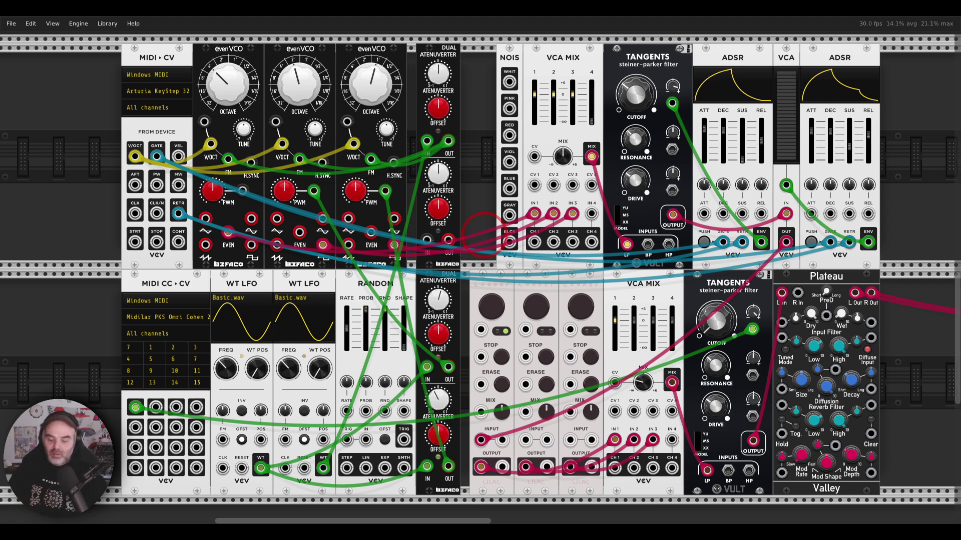
mouse_move(188, 75)
left_mouse_down()
mouse_move(116, 145)
mouse_move(195, 52)
mouse_move(175, 53)
left_mouse_up()
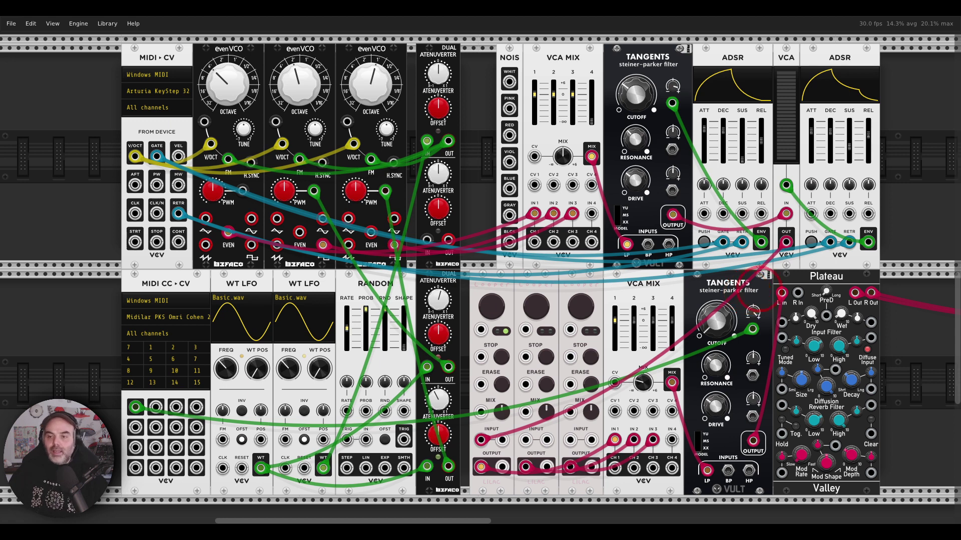
left_click_drag(850, 316, 850, 323)
left_click_drag(481, 271, 480, 273)
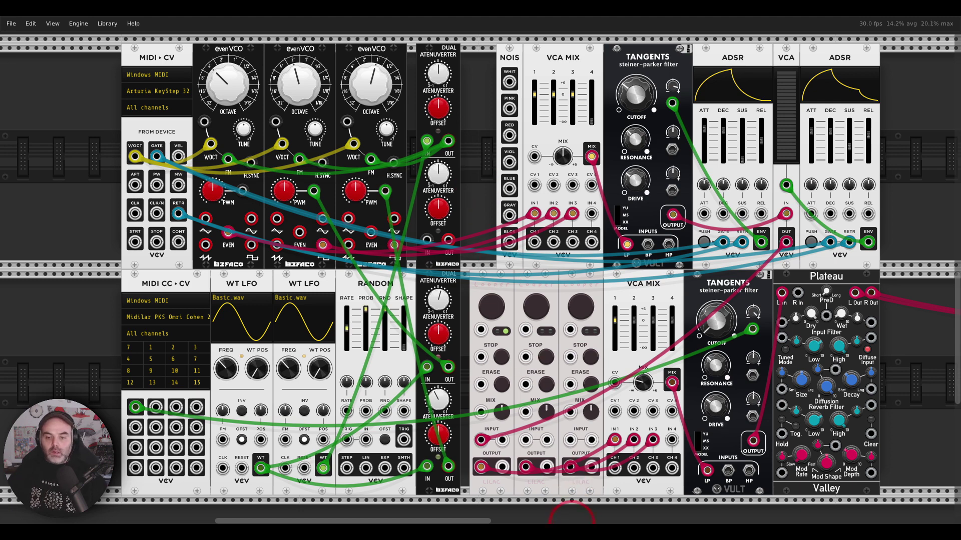
left_click(568, 516)
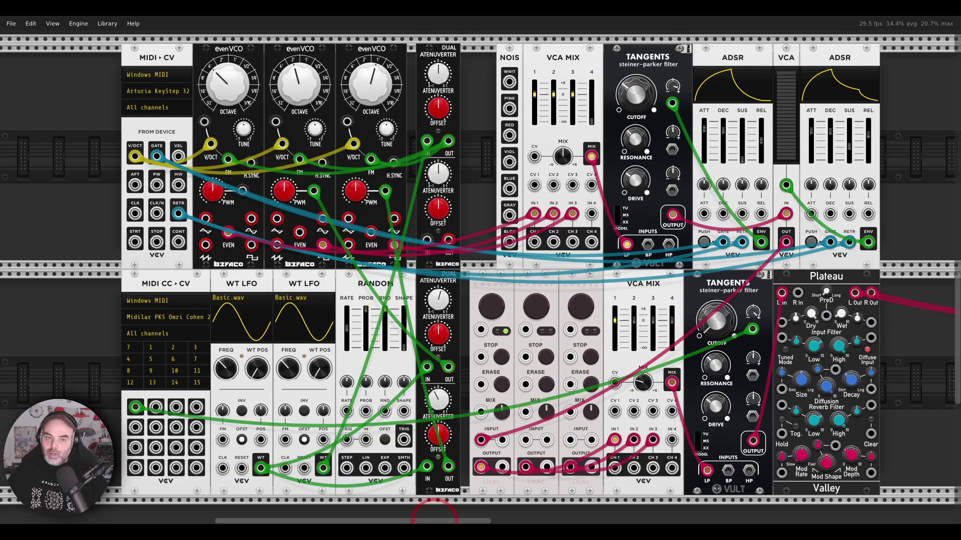
left_click(428, 521)
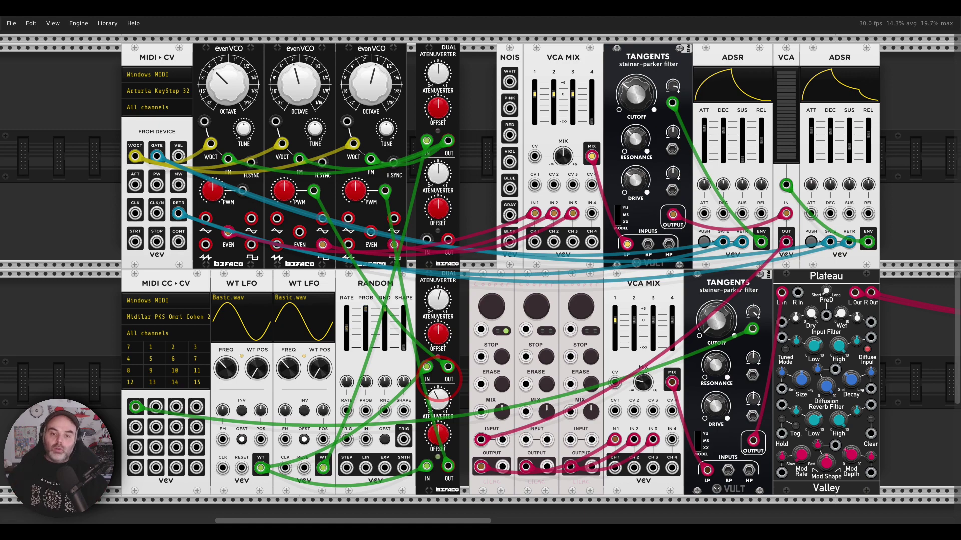
Import the saved module selection QNA Oscillators.vcvs into the rack
scroll(483, 275, "up", 15)
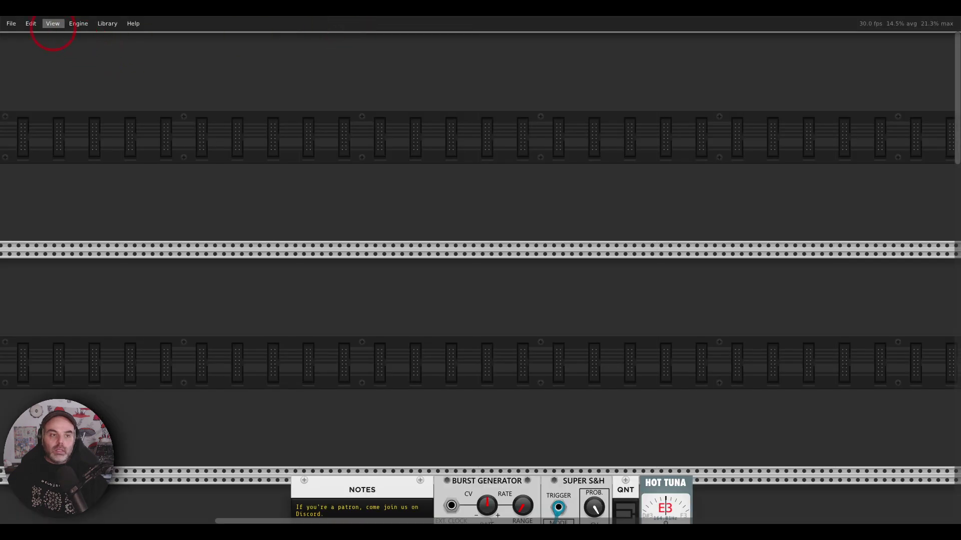
left_click(52, 24)
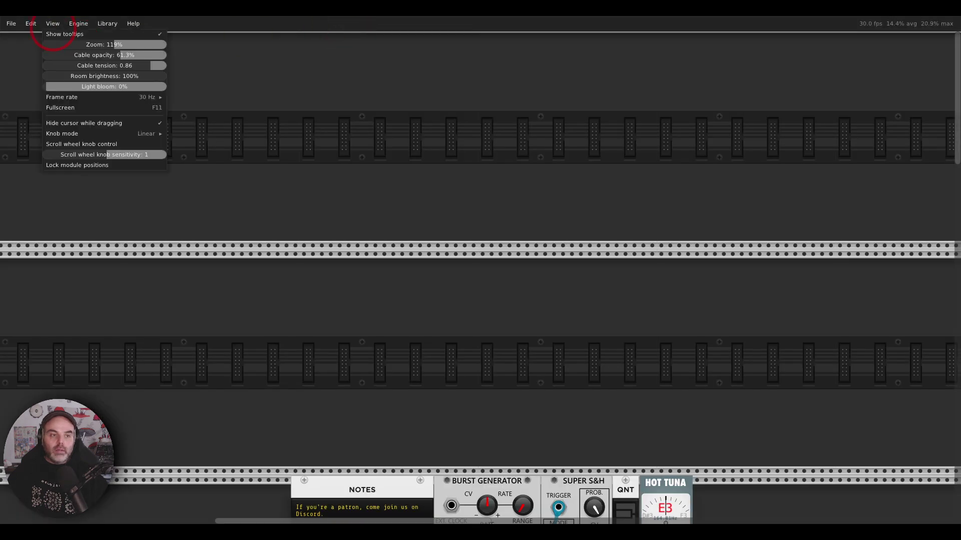
mouse_move(30, 24)
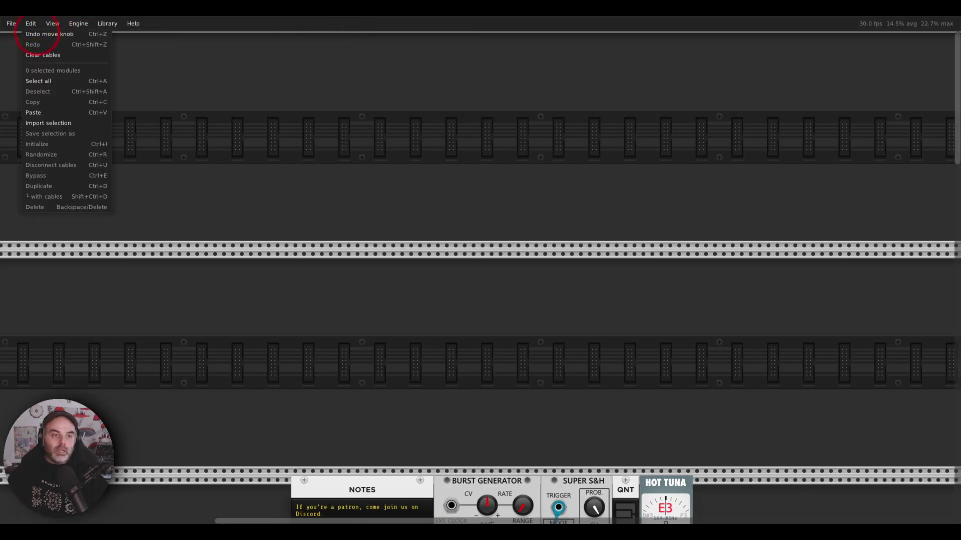
left_click(46, 122)
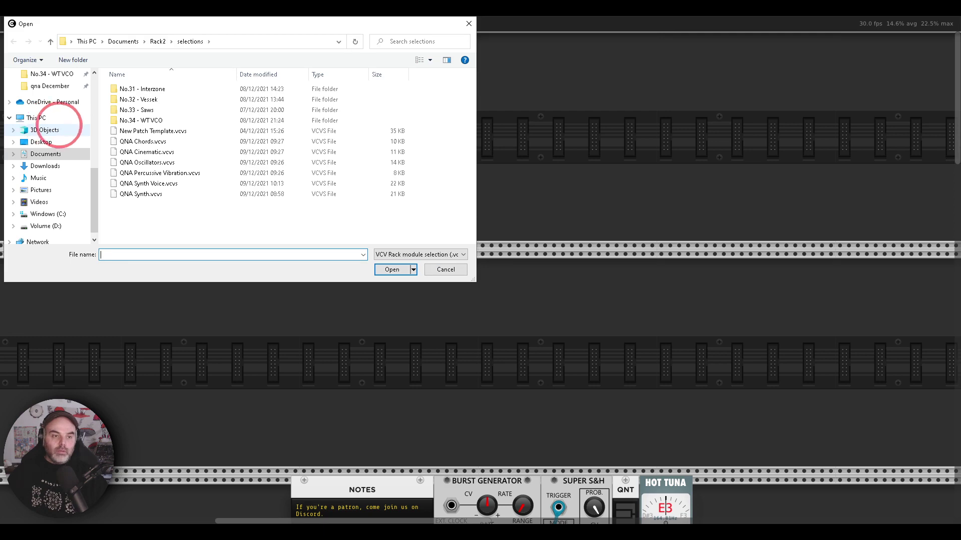
double_click(136, 162)
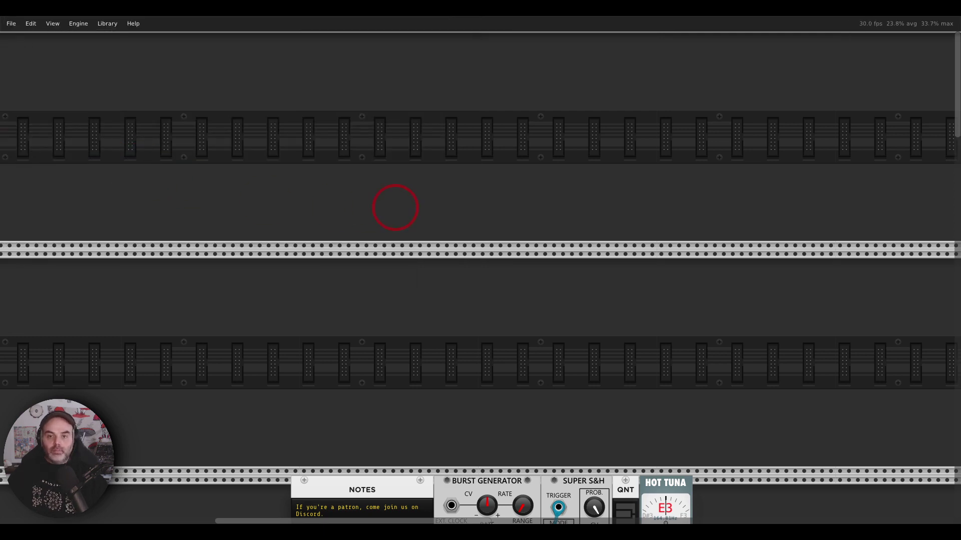
Move the imported oscillator modules so one empty row separates them from the synth patch, and clear the selection
scroll(393, 208, "down", 5)
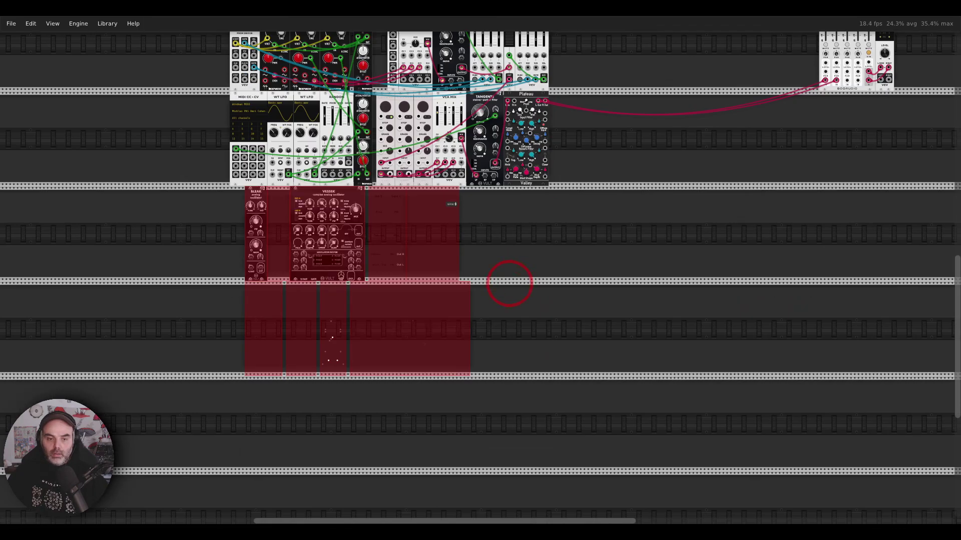
left_click_drag(508, 283, 620, 148)
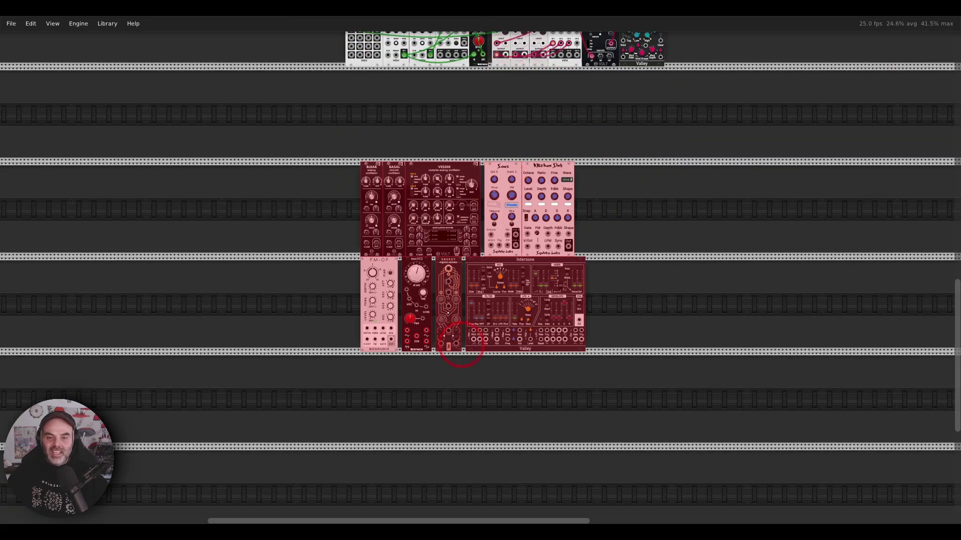
scroll(503, 176, "up", 4)
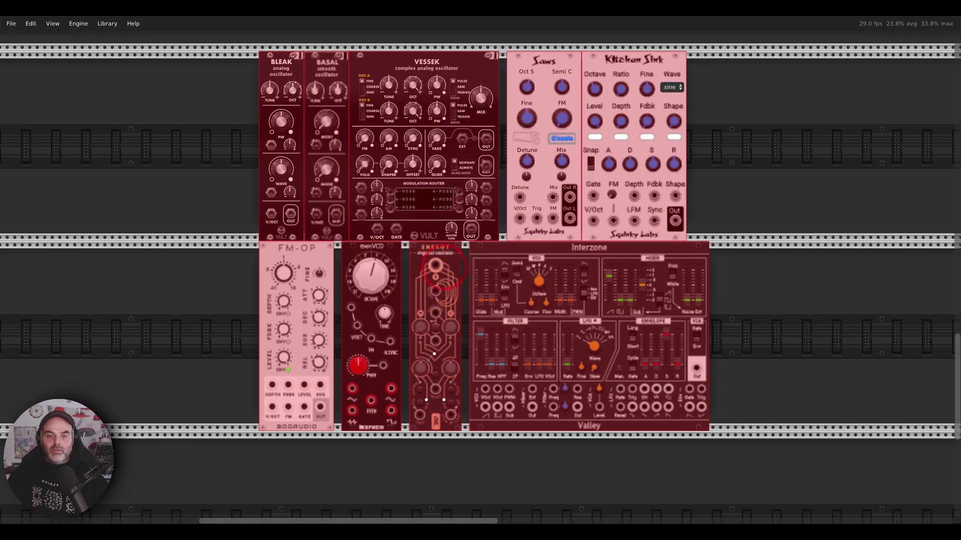
left_click(243, 231)
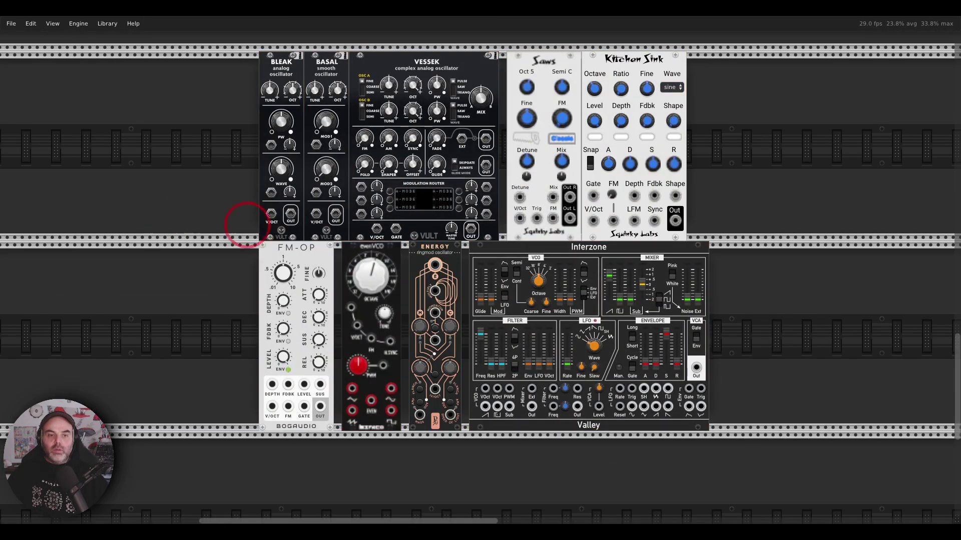
scroll(381, 230, "up", 3)
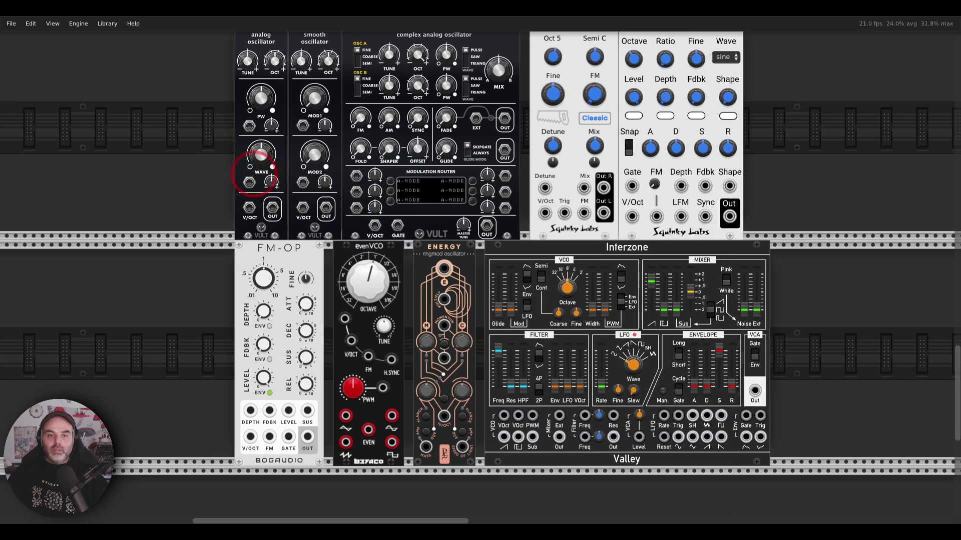
left_click_drag(253, 167, 239, 186)
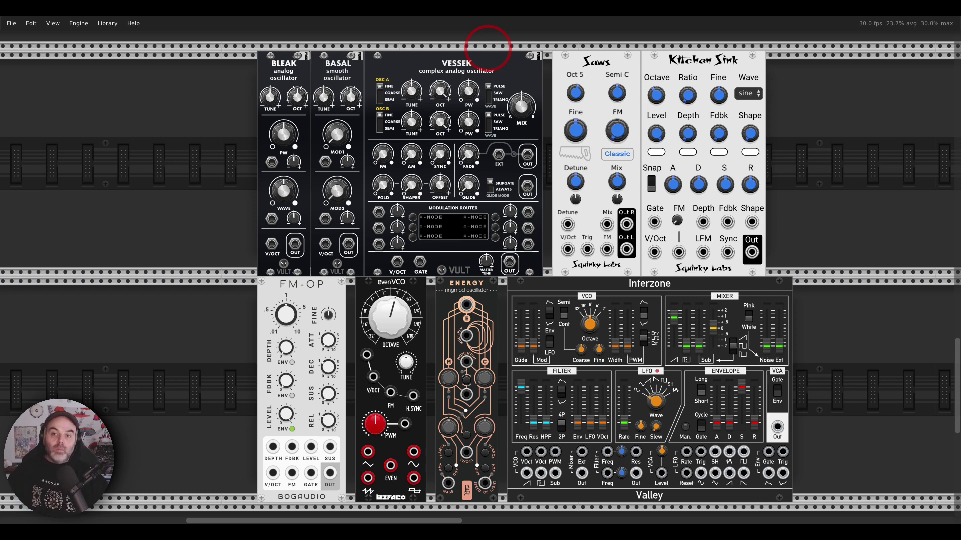
mouse_move(753, 43)
left_mouse_down()
mouse_move(587, 39)
mouse_move(565, 54)
mouse_move(566, 70)
mouse_move(588, 89)
mouse_move(668, 93)
mouse_move(722, 85)
mouse_move(757, 46)
left_mouse_up()
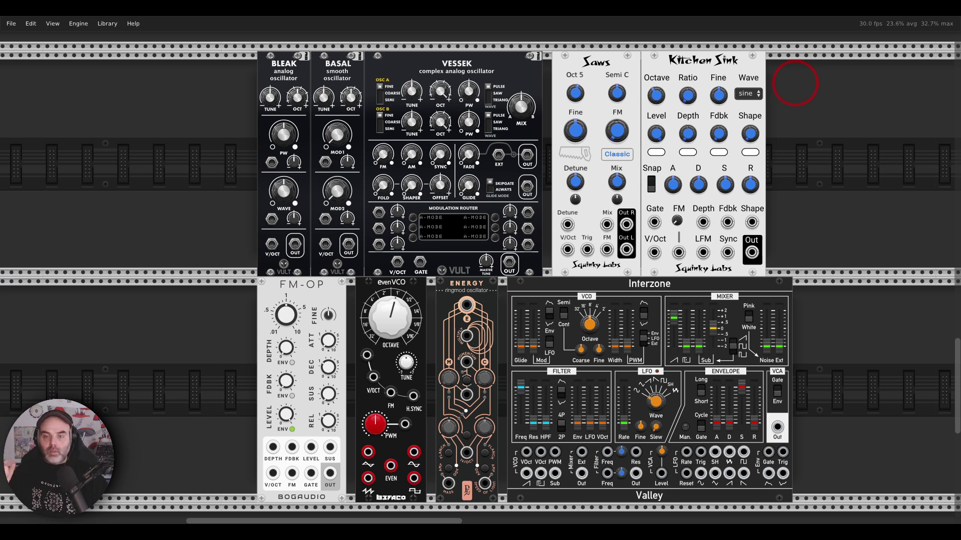
mouse_move(625, 48)
left_mouse_down()
mouse_move(588, 37)
mouse_move(569, 50)
mouse_move(579, 87)
mouse_move(615, 85)
mouse_move(623, 50)
left_mouse_up()
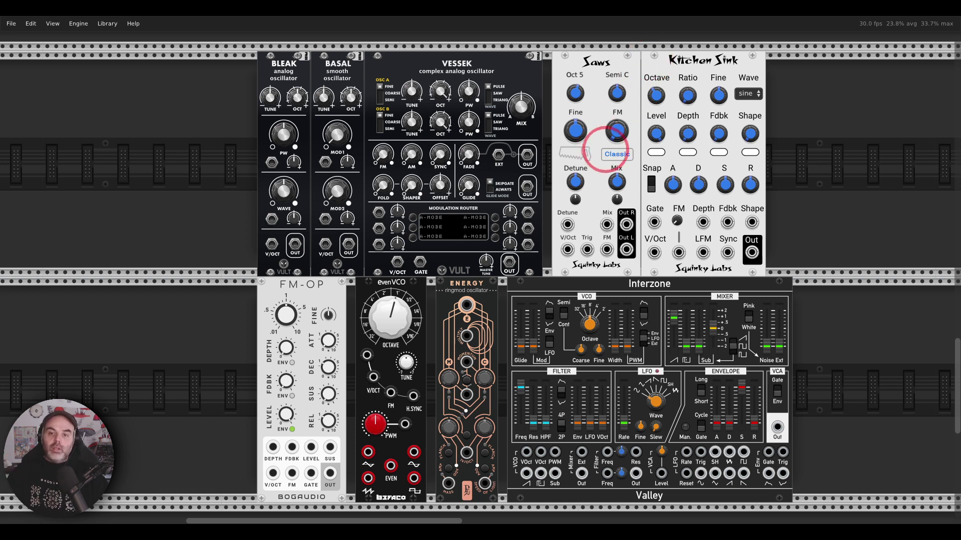
Try the Clean 1 alias suppression mode on the Saws oscillator and return it to Classic
left_click(613, 154)
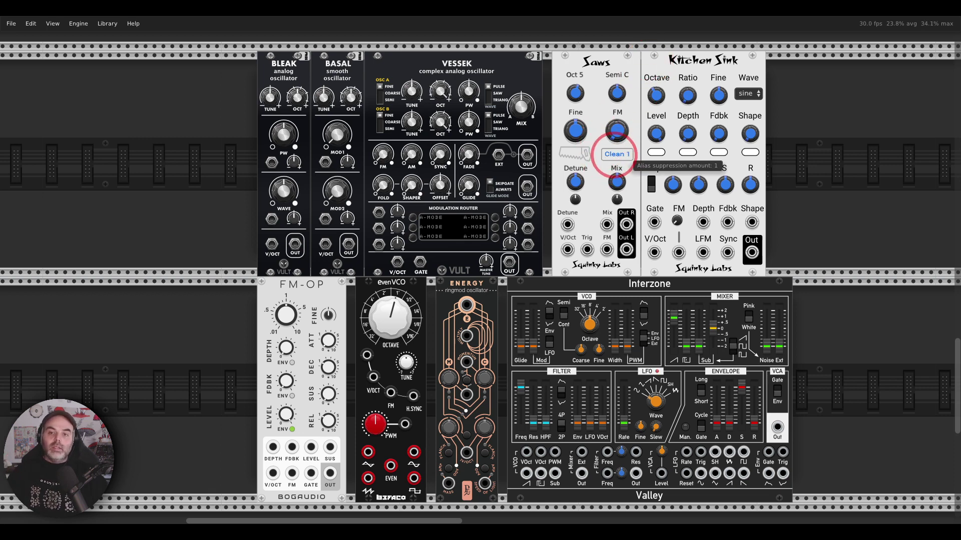
left_click(614, 154)
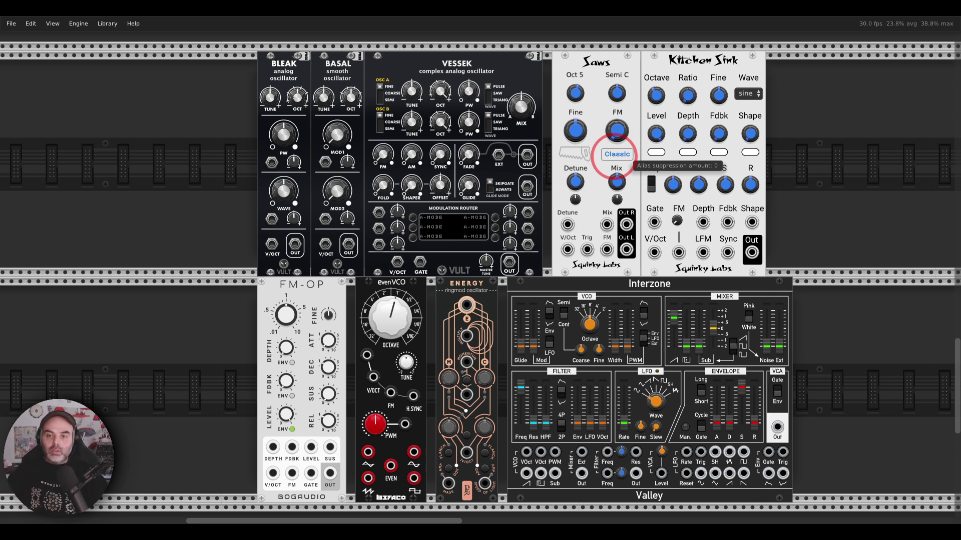
mouse_move(750, 60)
left_mouse_down()
mouse_move(708, 39)
mouse_move(669, 48)
mouse_move(671, 78)
mouse_move(725, 80)
mouse_move(751, 56)
mouse_move(743, 49)
mouse_move(714, 47)
mouse_move(669, 78)
mouse_move(585, 72)
mouse_move(195, 141)
mouse_move(216, 270)
mouse_move(237, 305)
mouse_move(234, 279)
mouse_move(216, 323)
left_mouse_up()
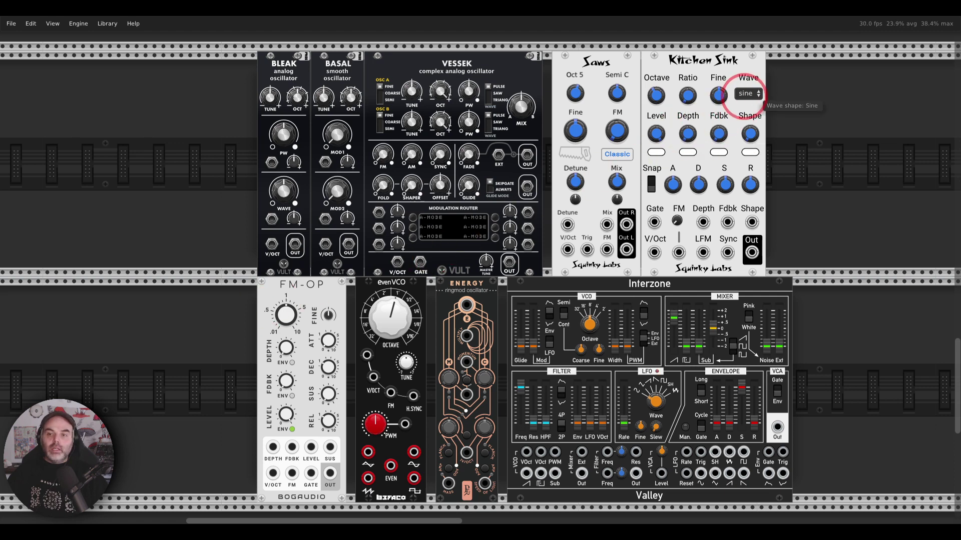
Set the Kitchen Sink oscillator's wave shape to fold
left_click(747, 94)
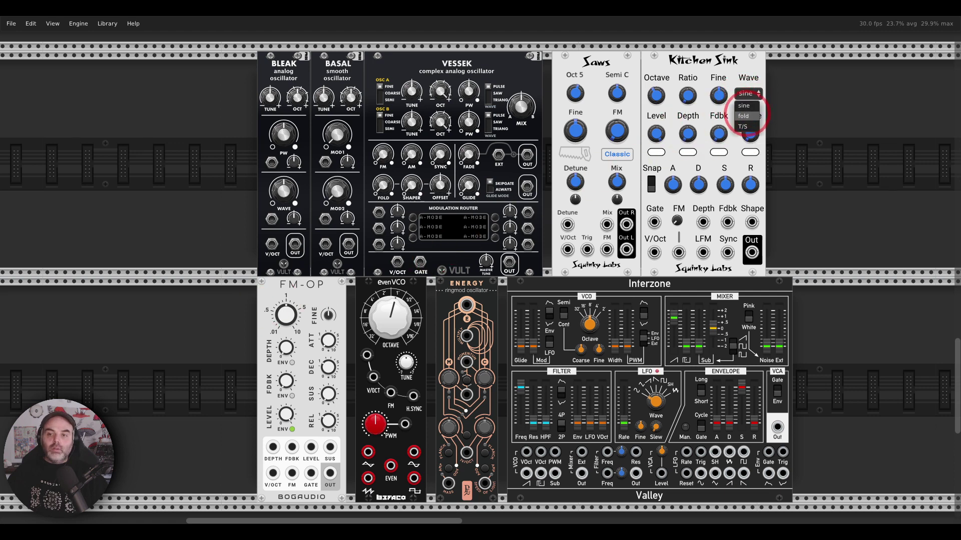
left_click(744, 116)
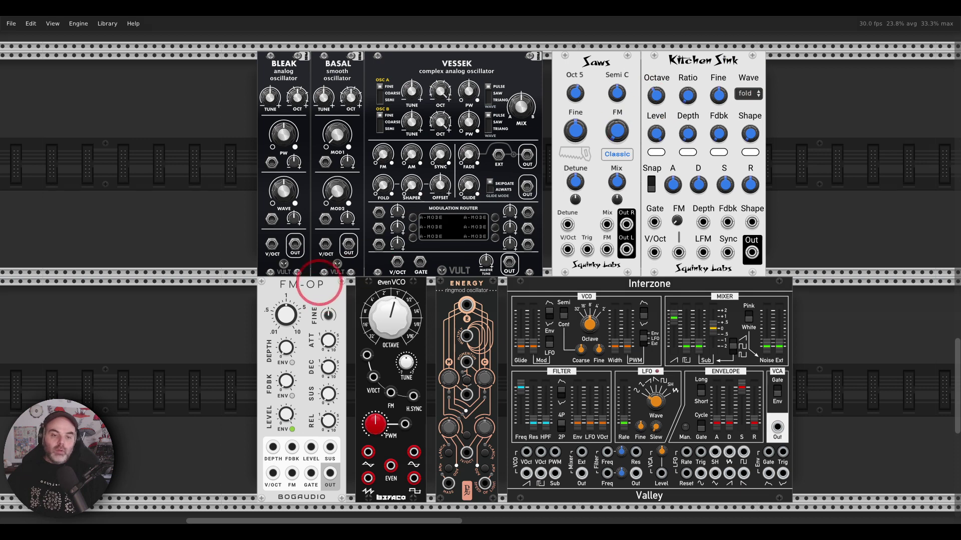
mouse_move(271, 274)
left_mouse_down()
mouse_move(300, 305)
mouse_move(322, 274)
left_mouse_up()
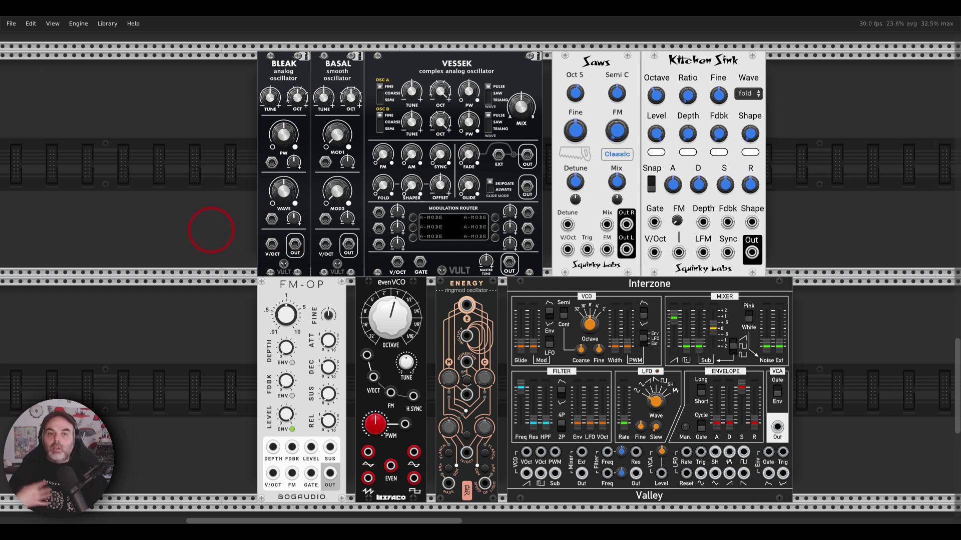
mouse_move(493, 270)
left_mouse_down()
mouse_move(459, 260)
mouse_move(435, 271)
mouse_move(438, 289)
mouse_move(495, 302)
left_mouse_up()
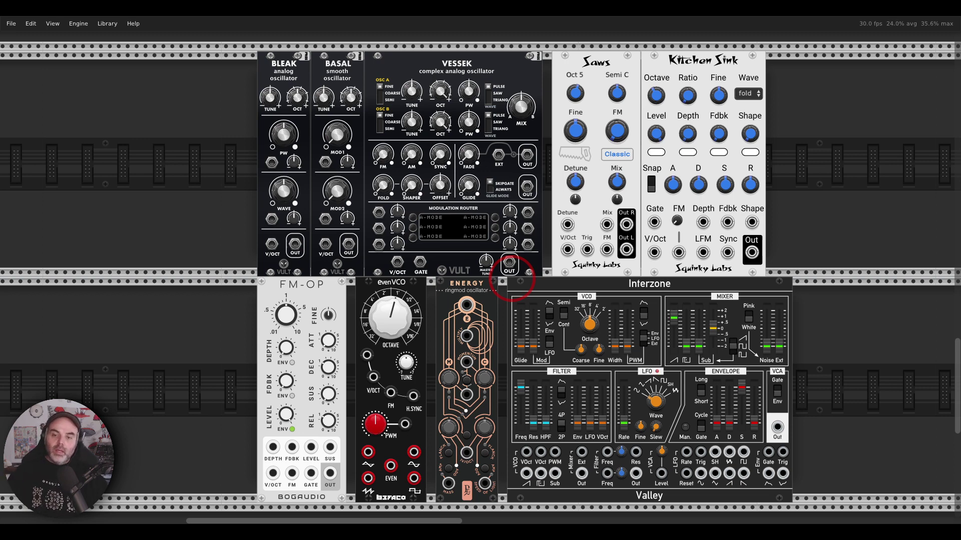
mouse_move(683, 268)
left_mouse_down()
mouse_move(623, 288)
mouse_move(646, 301)
mouse_move(688, 278)
left_mouse_up()
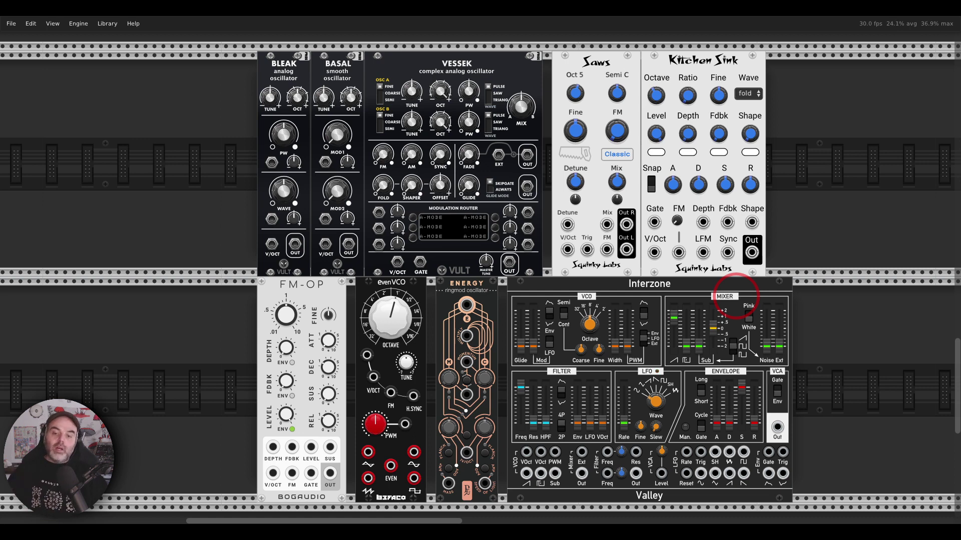
key("alt+Tab")
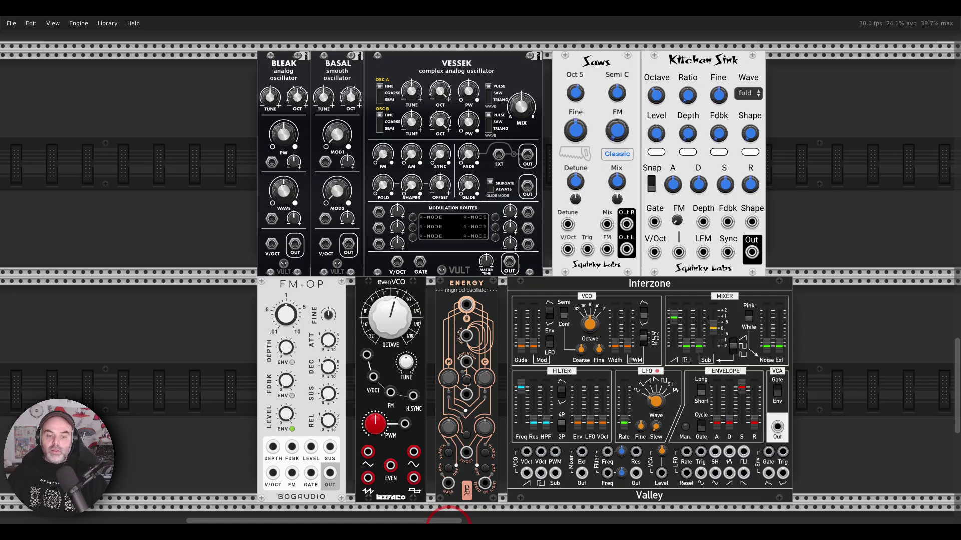
key("alt+Tab")
Delete all the imported oscillator modules and import the saved module selection QNA Cinematic.vcvs
left_click_drag(525, 260, 821, 386)
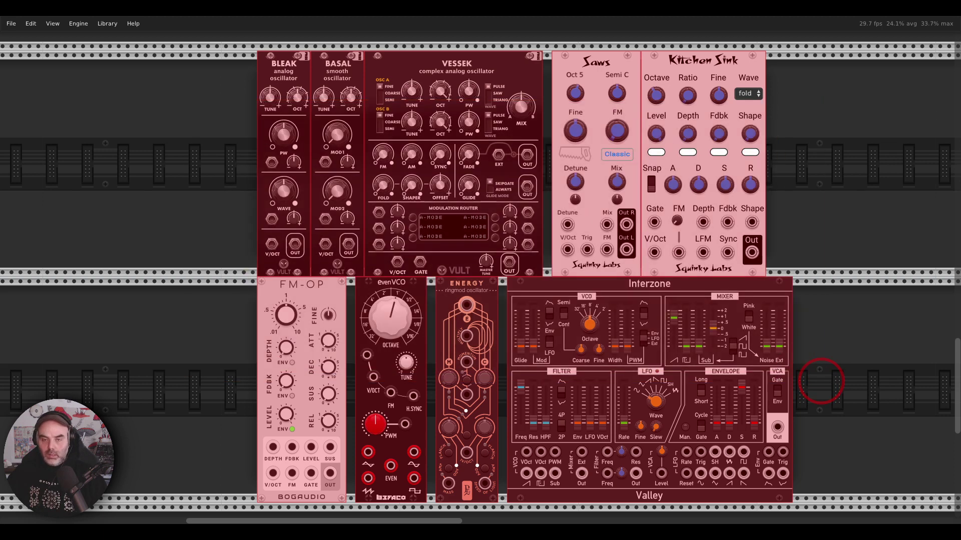
key("Delete")
left_click(31, 23)
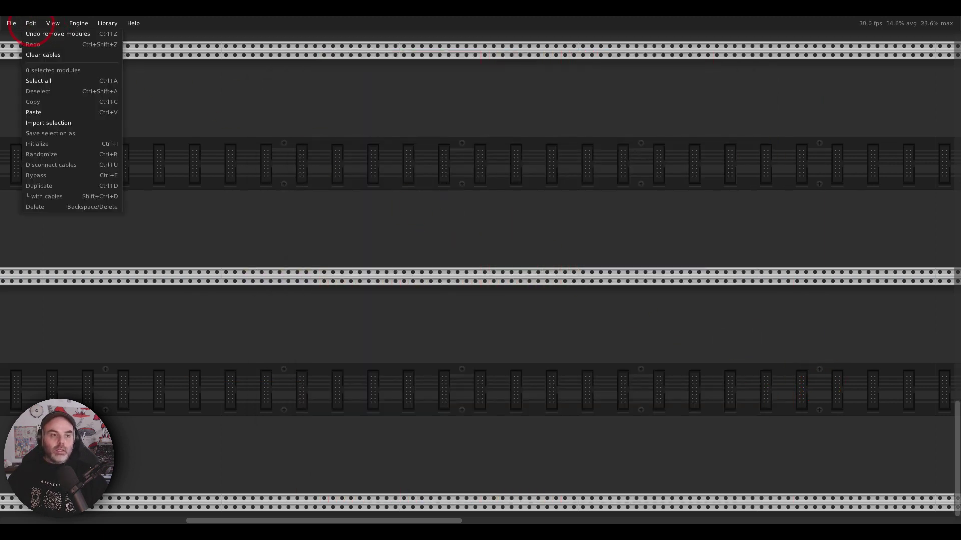
left_click(46, 123)
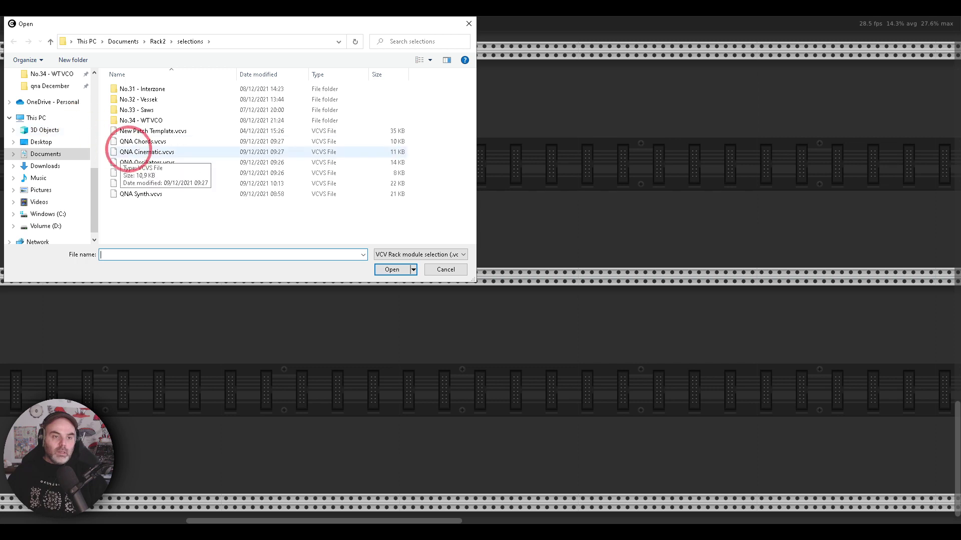
double_click(131, 149)
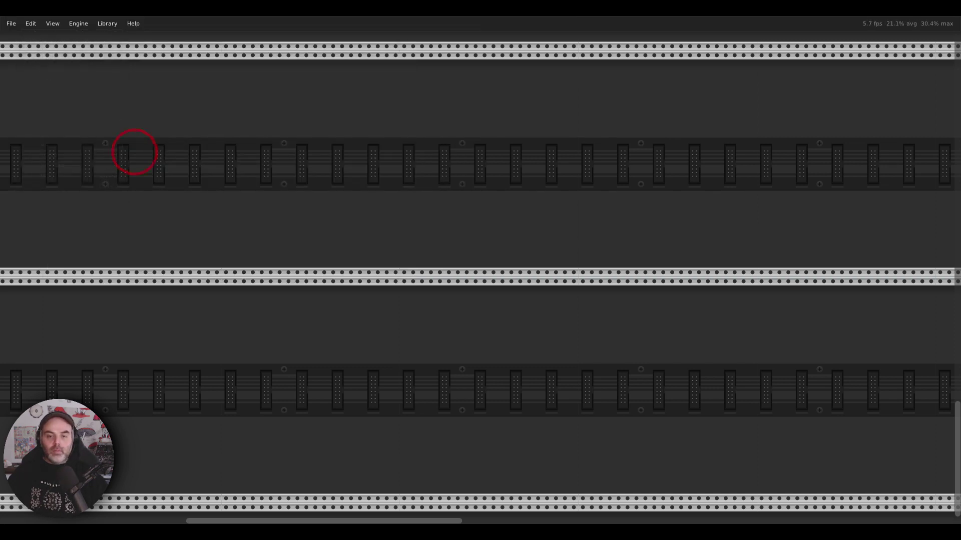
Move the newly imported Interzone voice modules into the row directly above the MIX4 mixer and clear the selection
scroll(255, 174, "down", 5)
scroll(350, 193, "up", 8)
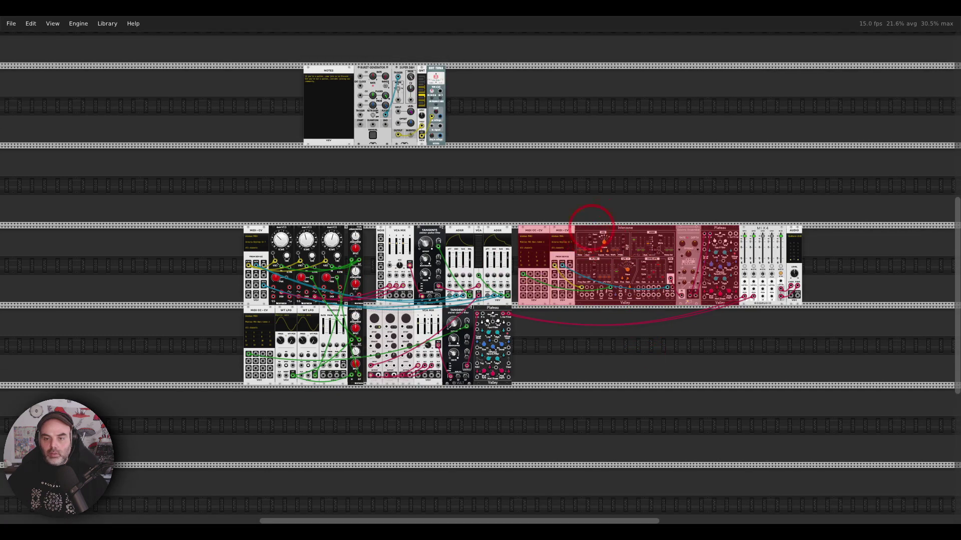
left_click_drag(570, 232, 659, 152)
scroll(811, 208, "up", 4)
scroll(813, 208, "up", 2)
left_click(868, 172)
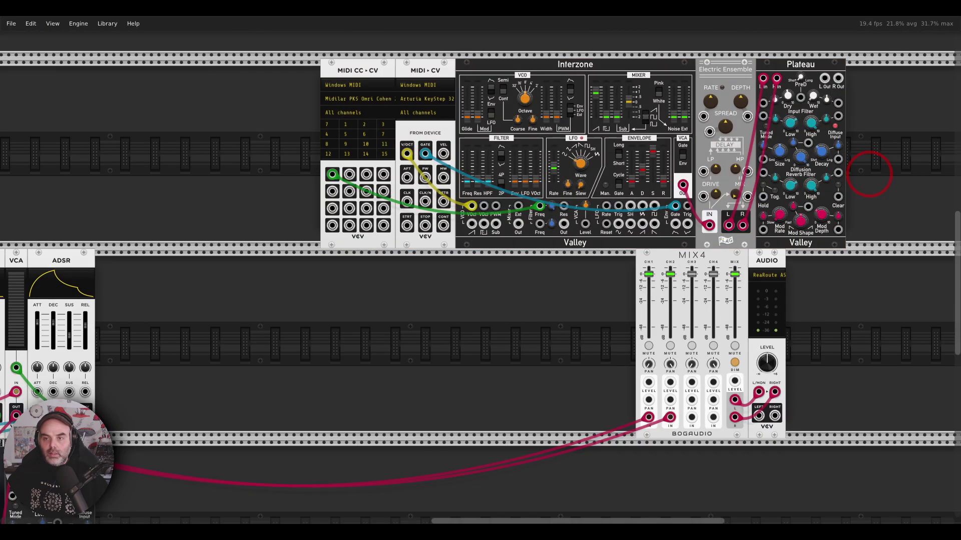
Patch the new Plateau's L Out and R Out to the MIX4 channel 3 and channel 4 inputs
right_click(824, 79)
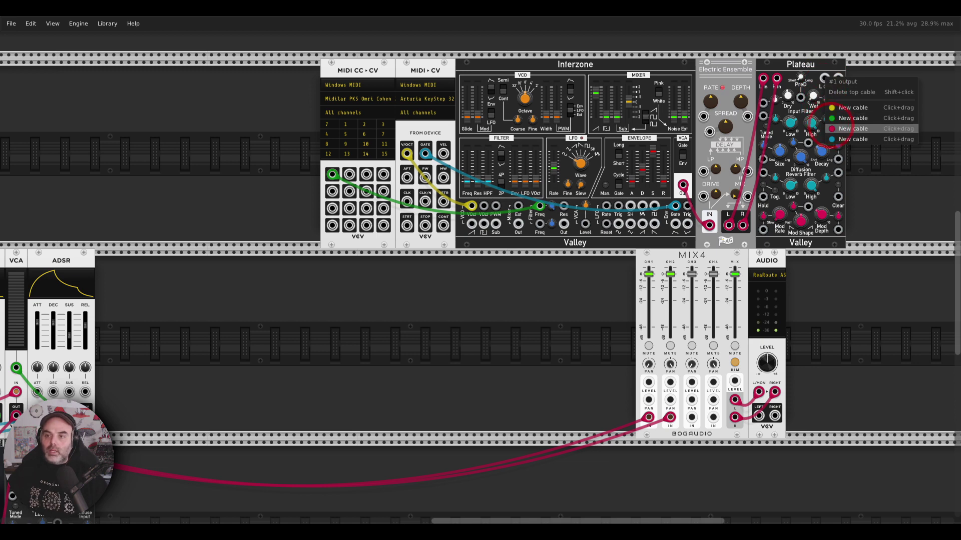
left_click_drag(824, 79, 691, 417)
right_click(713, 417)
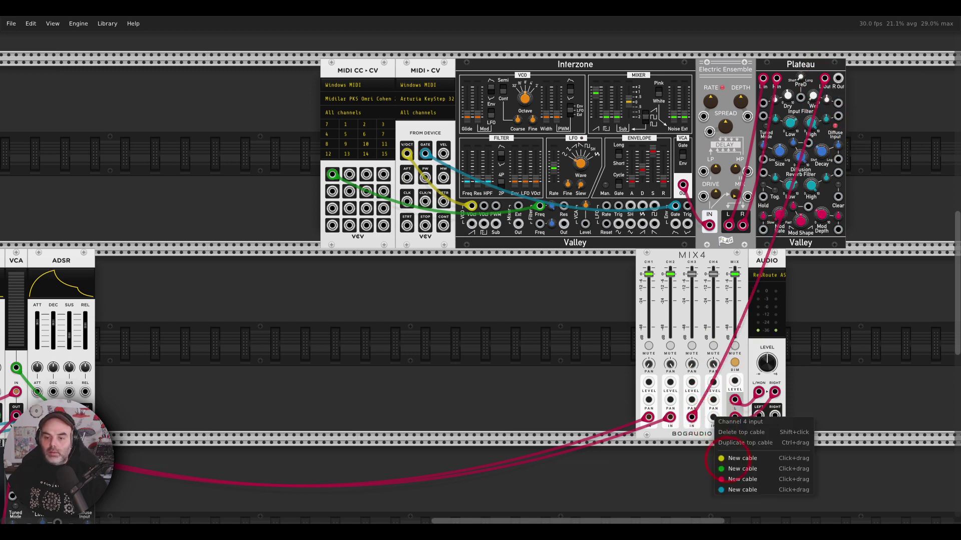
left_click_drag(728, 469, 838, 78)
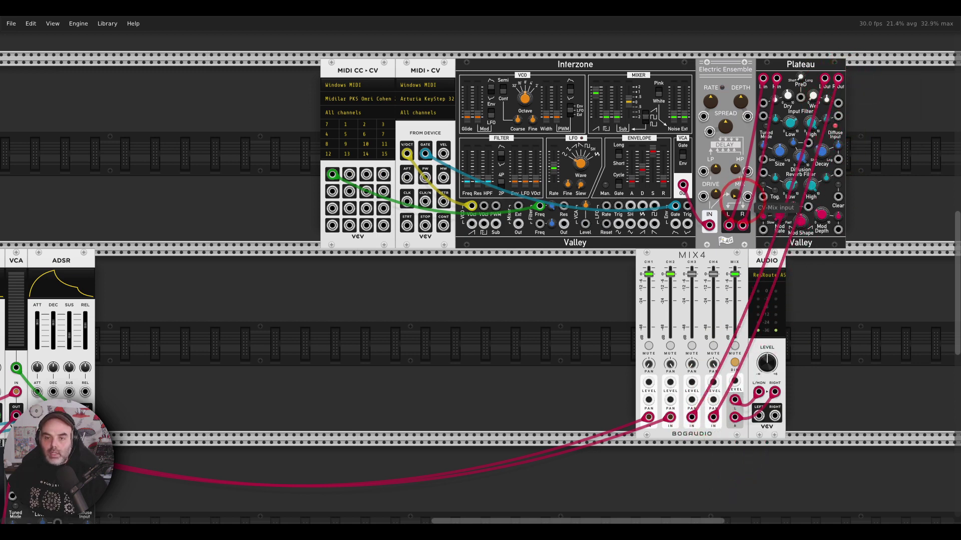
Set the MIDI device to (No device) on both the MIDI-CV and MIDI CC-CV modules of the three-oscillator patch
left_click_drag(101, 215, 923, 164)
left_click(275, 240)
left_click(270, 242)
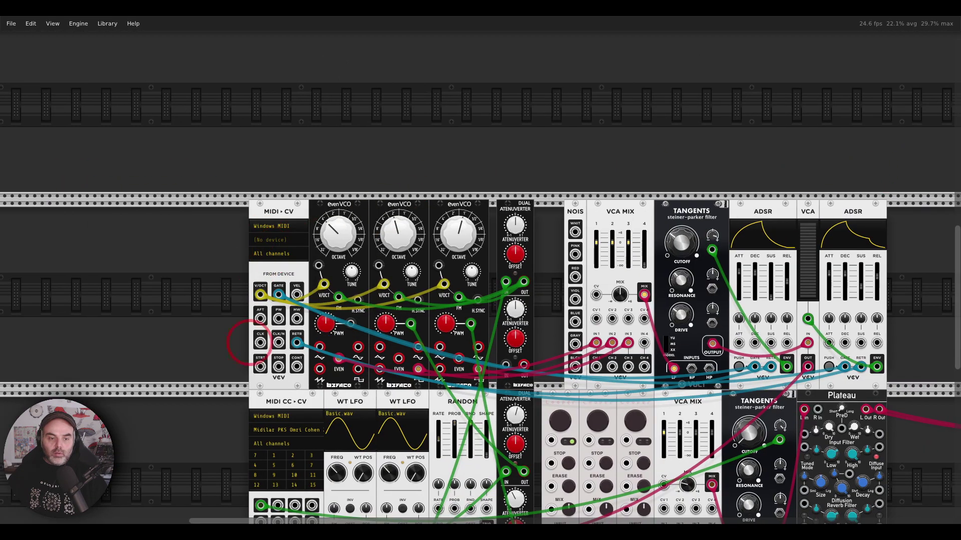
left_click(270, 429)
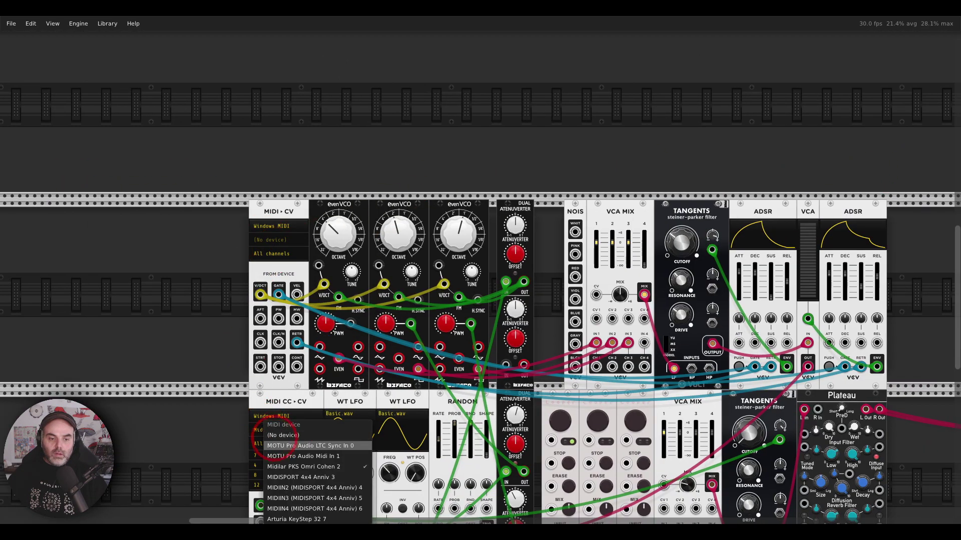
left_click(295, 435)
Assign CC 15 to the MIDI CC output feeding Interzone's filter frequency, and leave the filter's Freq slider at minimum
left_click_drag(637, 120, 509, 142)
scroll(508, 142, "right", 10)
scroll(490, 160, "up", 5)
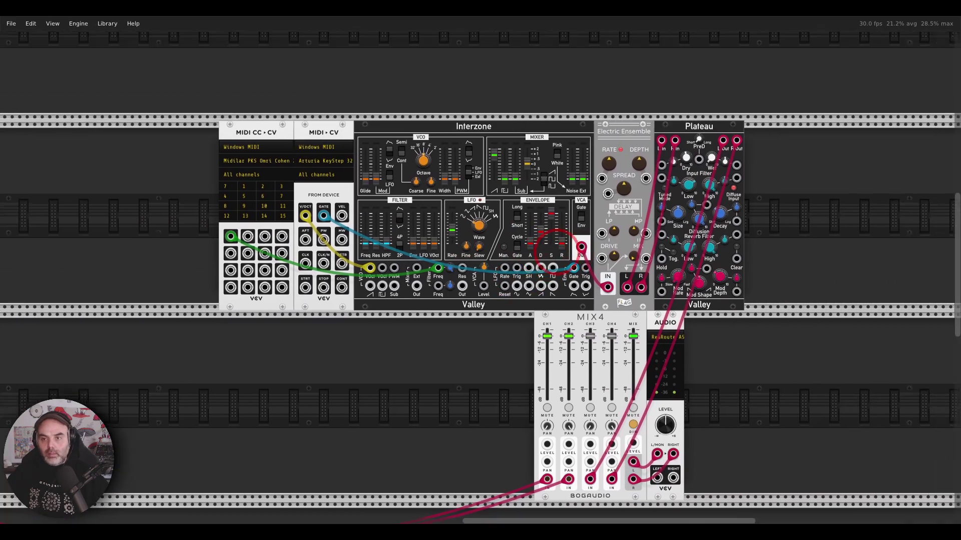
scroll(490, 159, "left", 3)
scroll(490, 159, "down", 2)
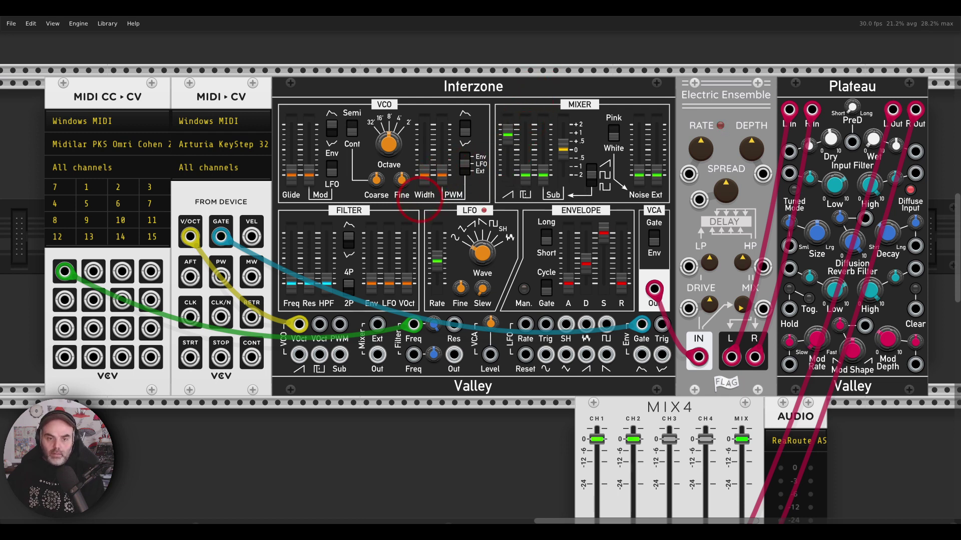
left_click_drag(291, 283, 291, 243)
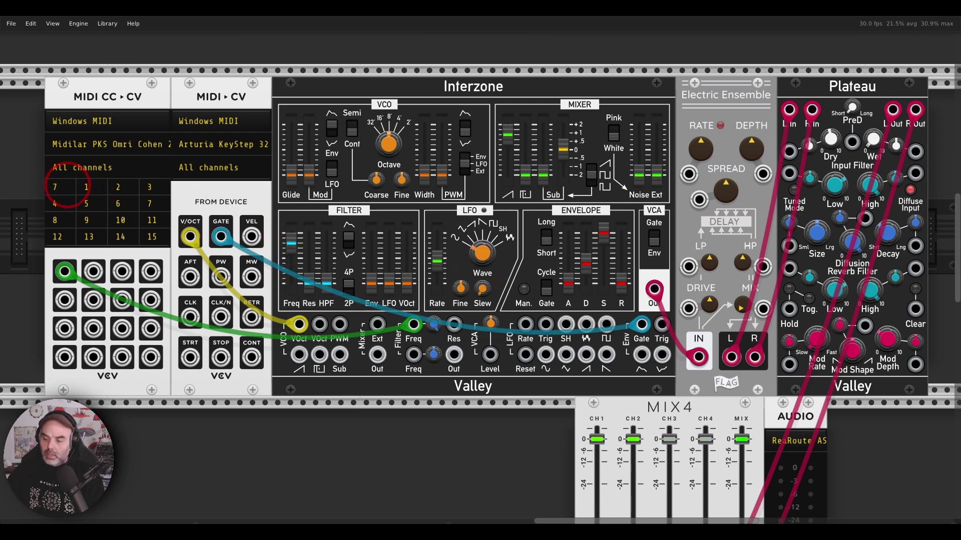
left_click(65, 185)
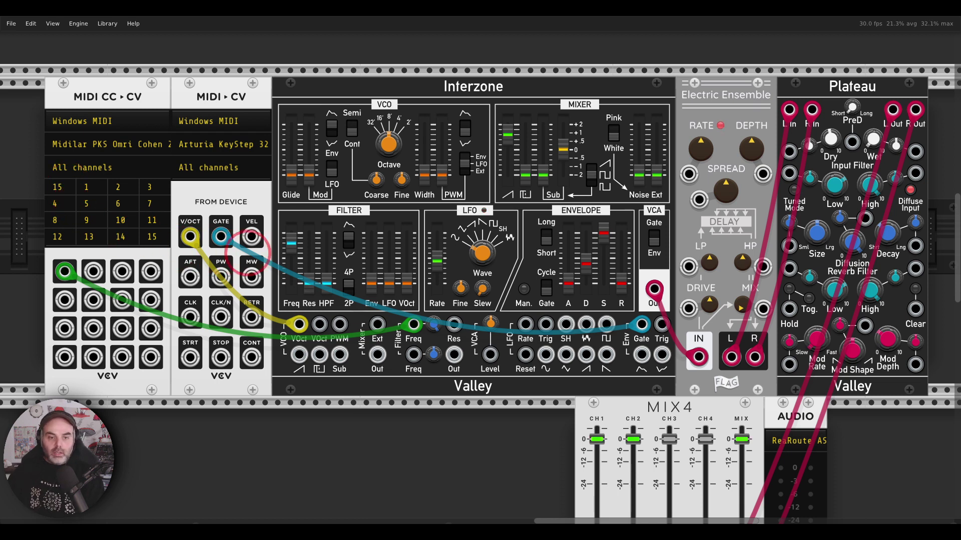
left_click_drag(288, 245, 288, 283)
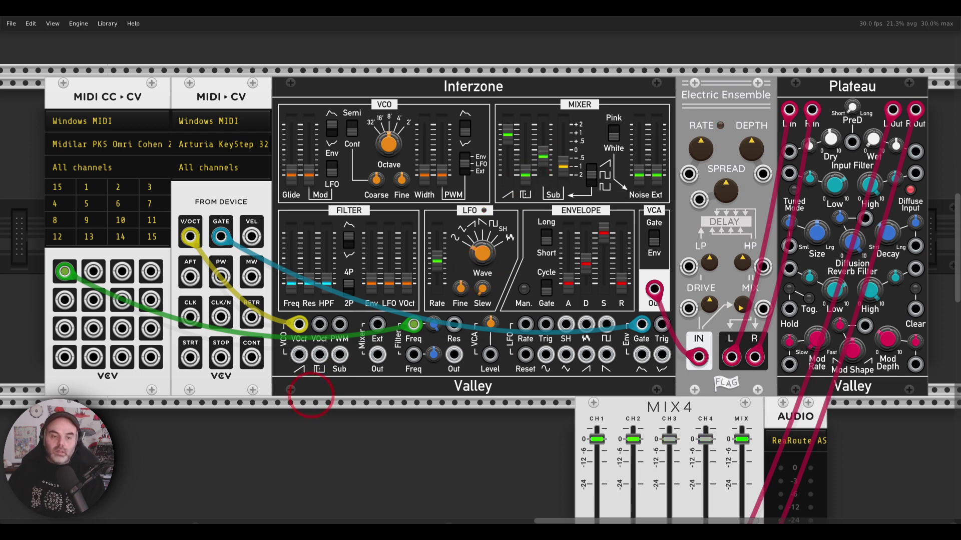
Check the overall mix level on the loopers' VCA MIX module, and return to the Interzone voice
scroll(311, 392, "left", 10)
scroll(310, 392, "down", 4)
scroll(418, 358, "left", 12)
scroll(417, 358, "down", 12)
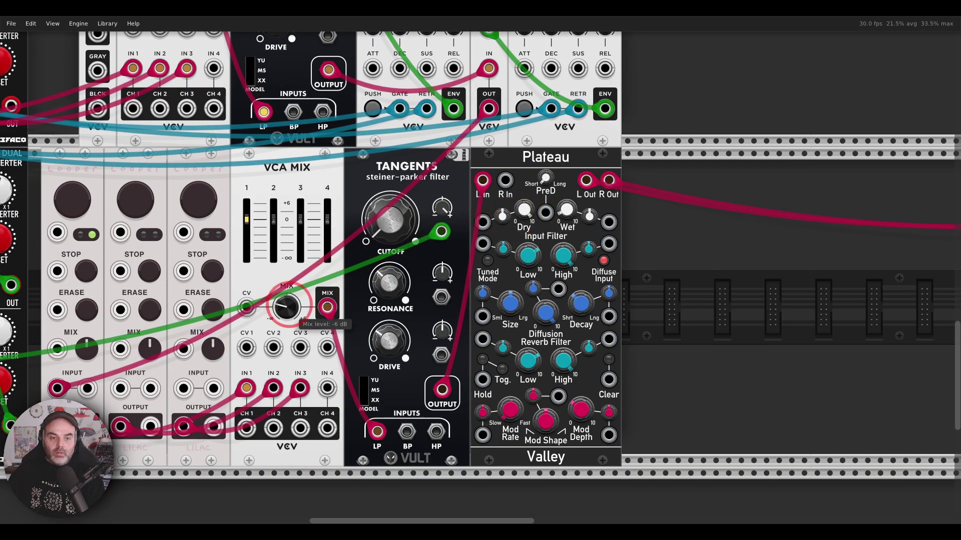
scroll(617, 125, "up", 15)
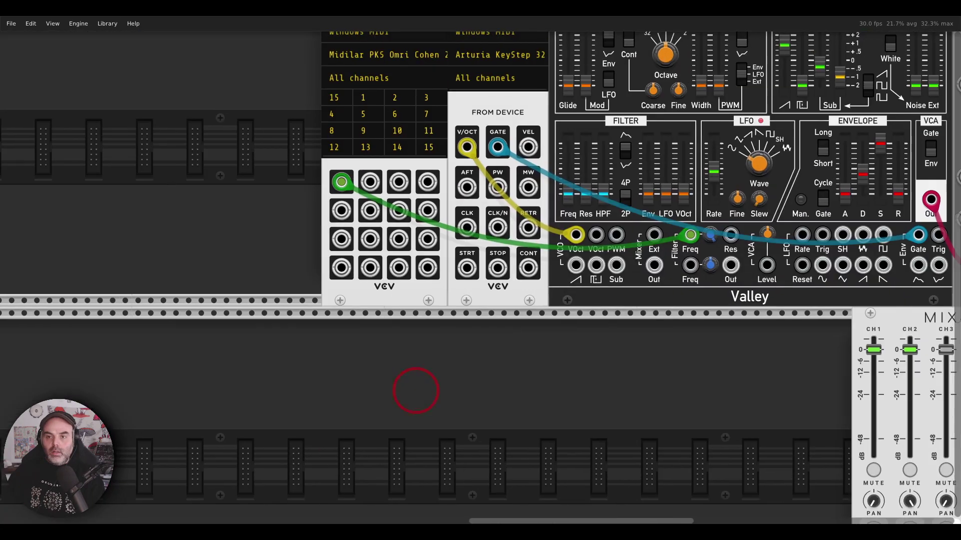
scroll(448, 314, "left", 3)
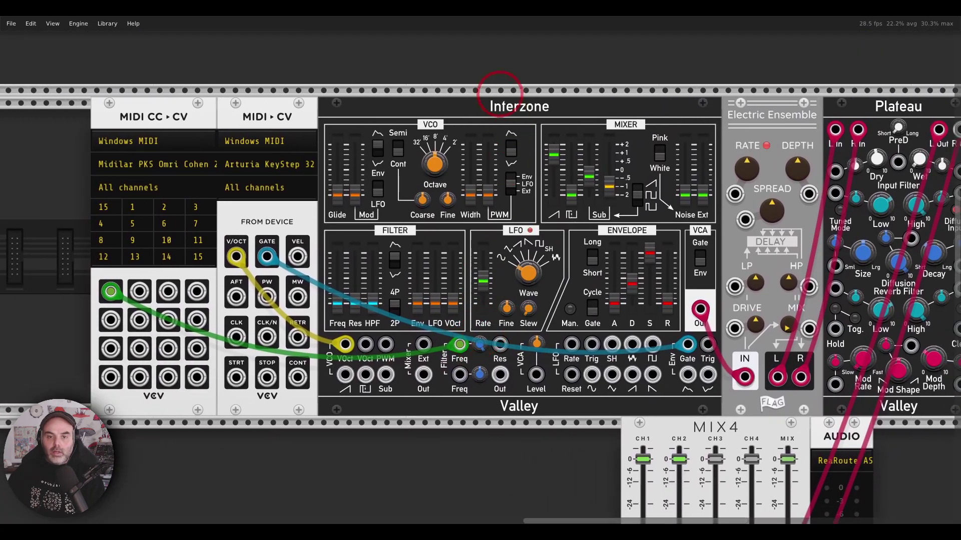
Raise the sub, noise and pulse wave levels in Interzone's mixer
left_click_drag(480, 286, 479, 269)
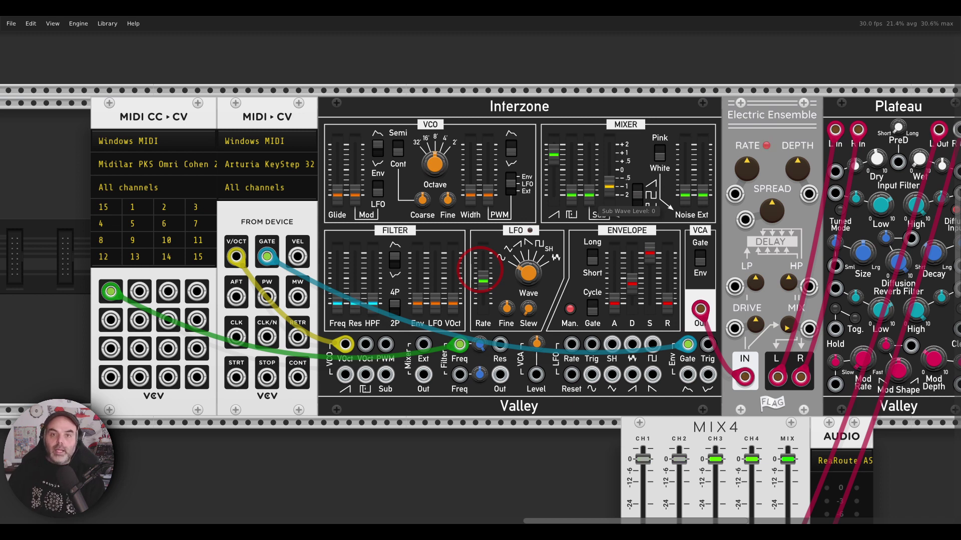
left_click_drag(590, 186, 589, 176)
left_click_drag(685, 196, 685, 186)
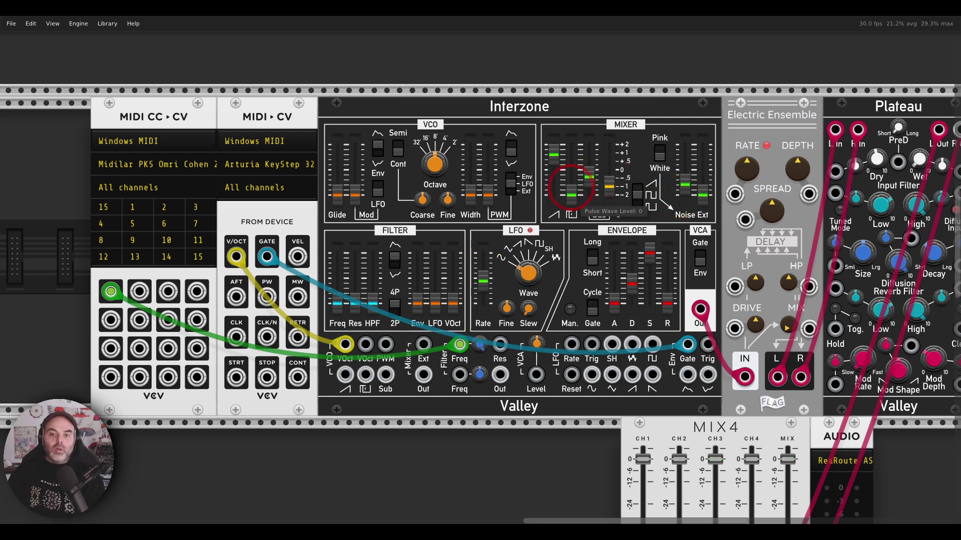
left_click_drag(571, 194, 572, 183)
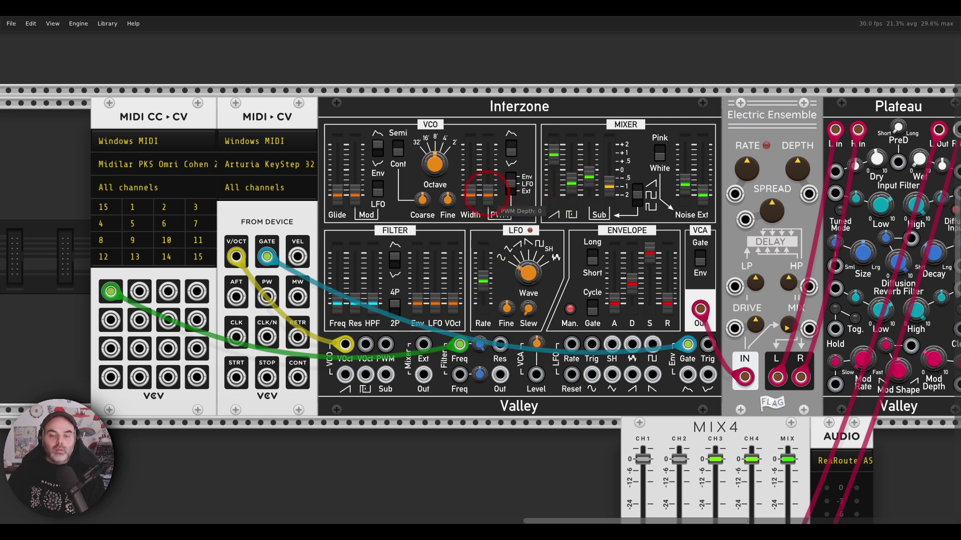
Add LFO modulation to Interzone's VCO by raising the PWM depth and setting the pitch mod depth to about 0.034
left_click_drag(488, 192, 487, 179)
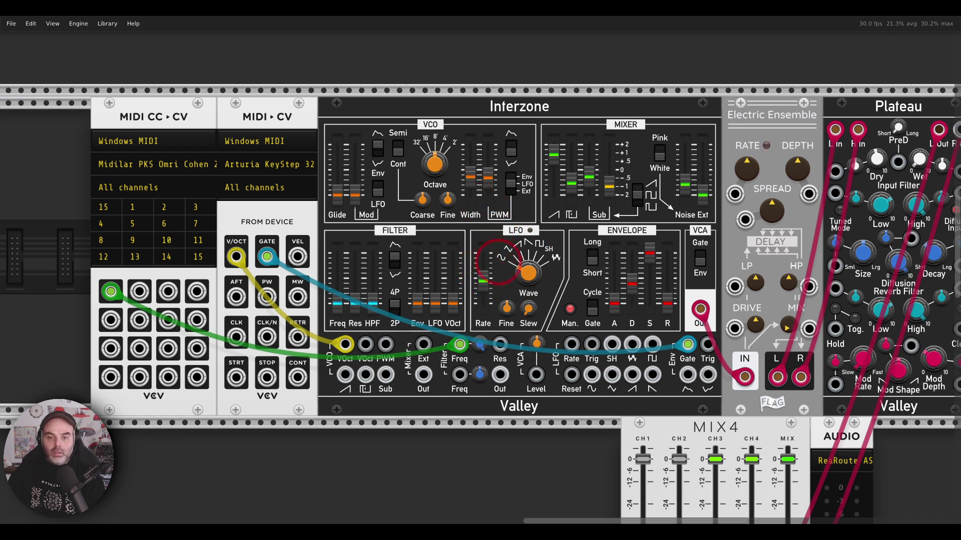
left_click_drag(488, 180, 481, 265)
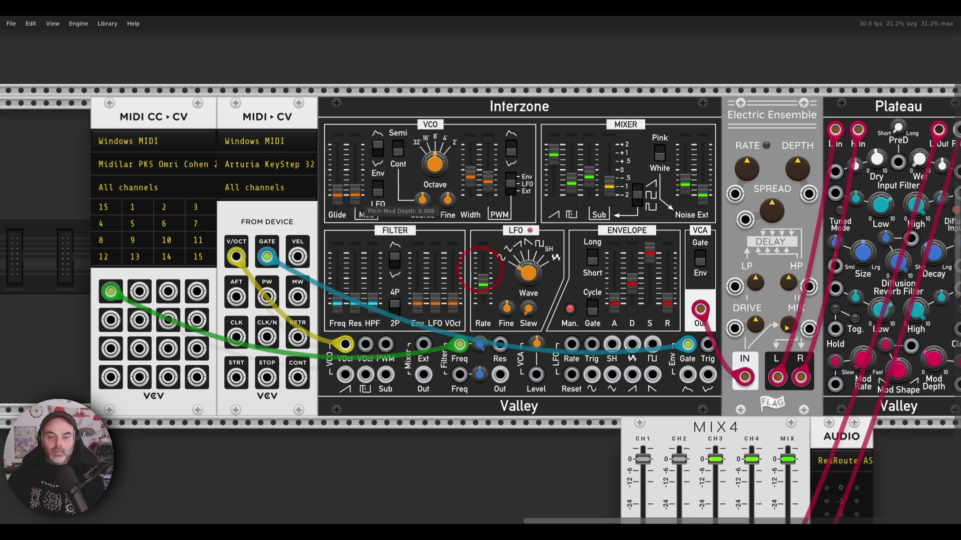
left_click_drag(366, 197, 366, 194)
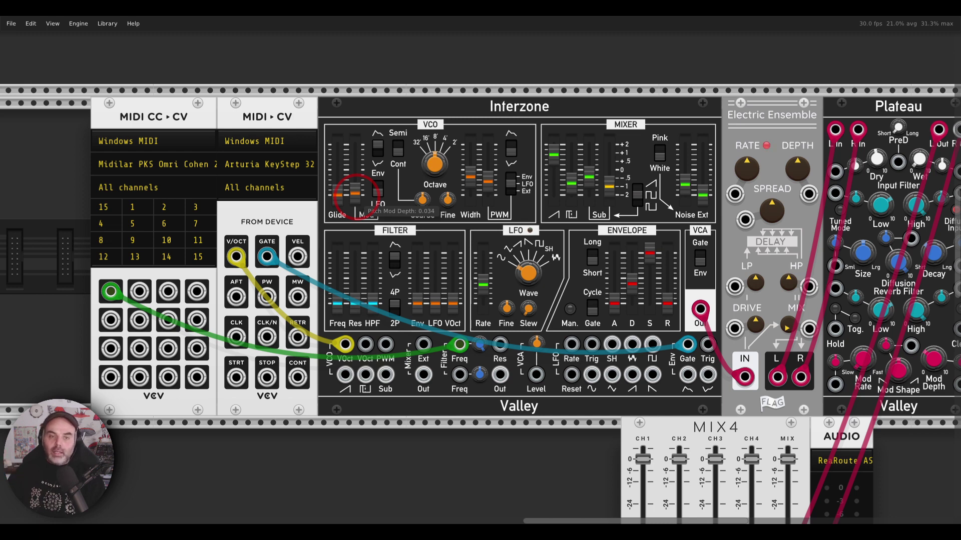
Reset Electric Ensemble's low pass to 22000 Hz, reset its high pass and depth, lower the rate, and adjust the drive and mix
scroll(450, 210, "right", 3)
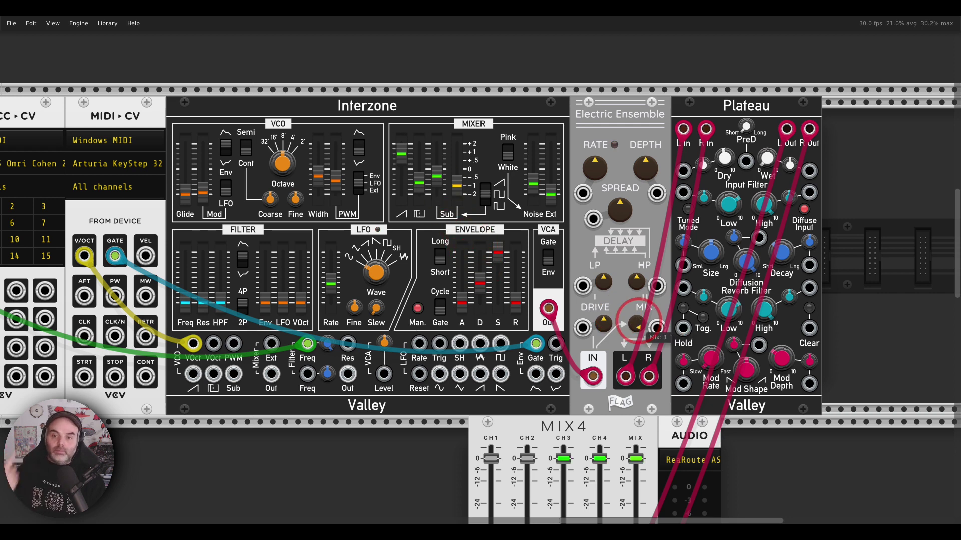
double_click(603, 282)
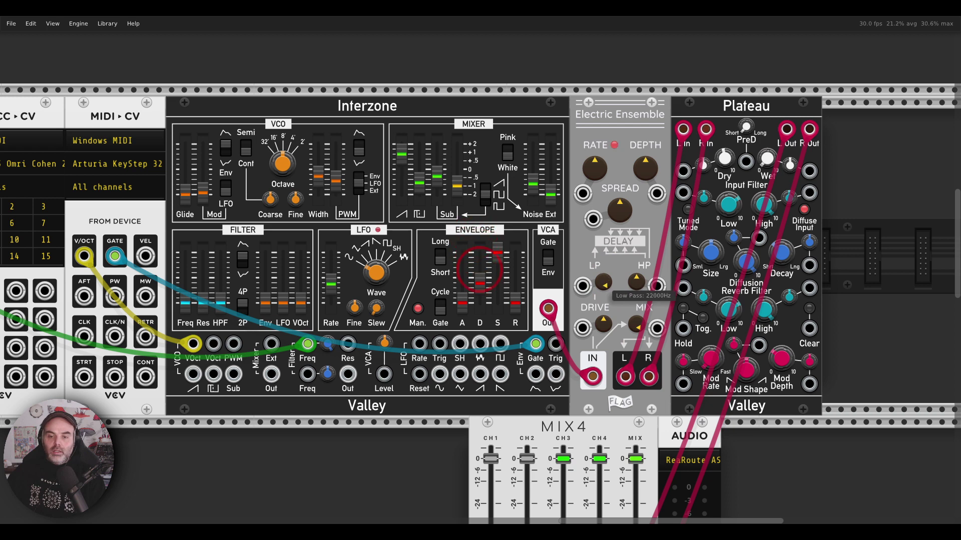
double_click(636, 281)
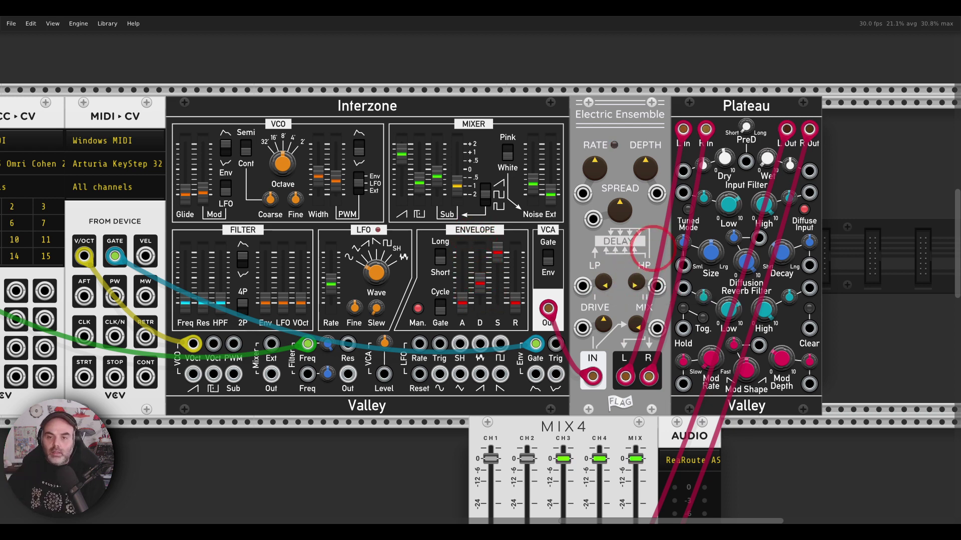
double_click(645, 167)
left_click_drag(594, 167, 594, 210)
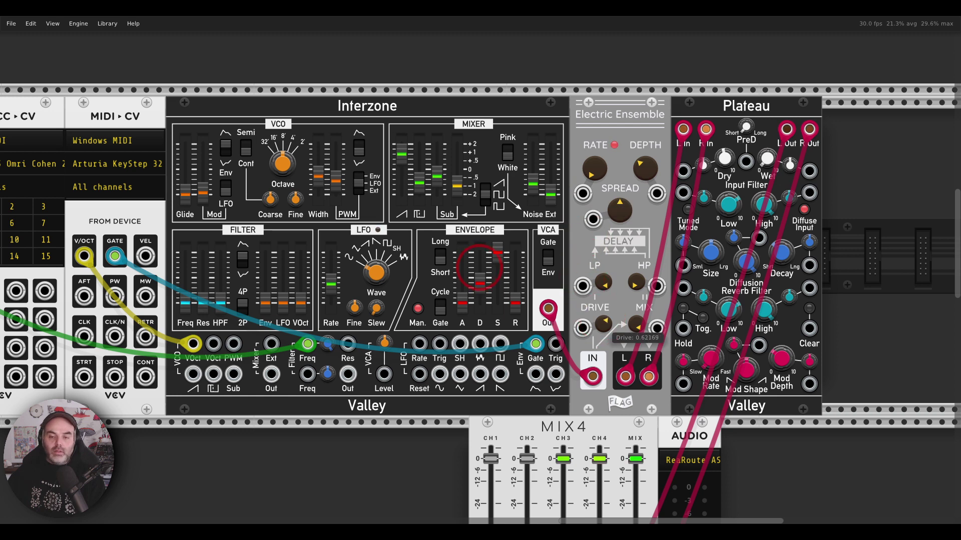
left_click_drag(602, 324, 635, 341)
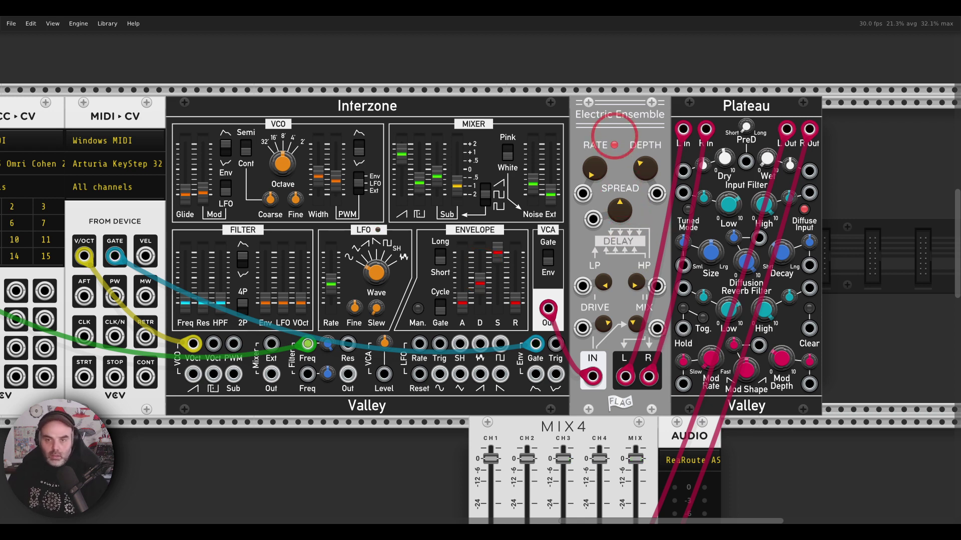
Compare the Interzone voice with and without the Electric Ensemble by toggling the module's bypass repeatedly, leaving it active
right_click(615, 136)
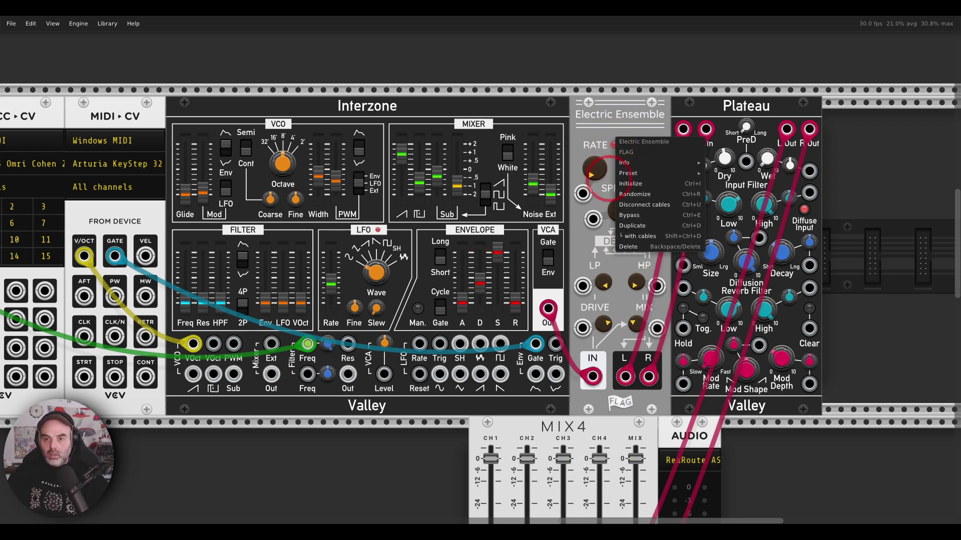
left_click(622, 218)
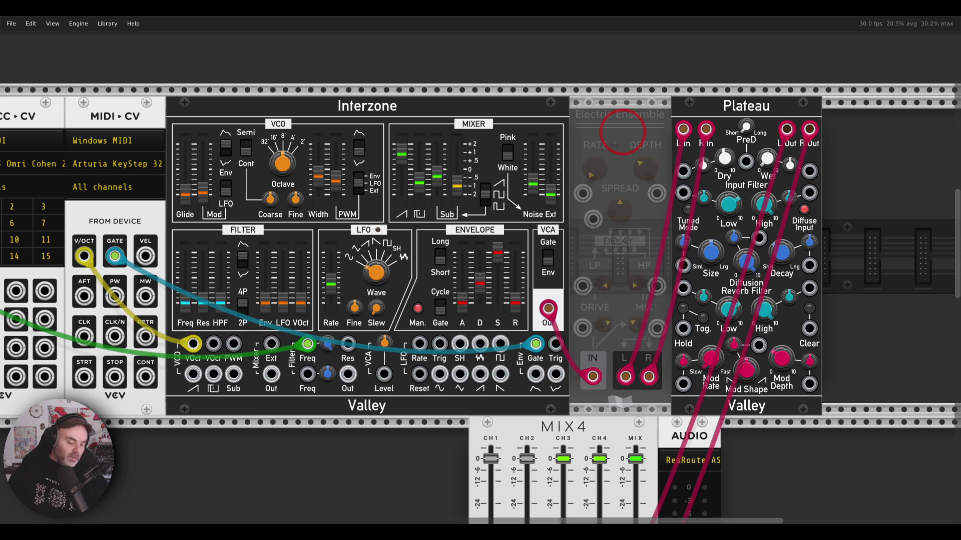
key("ctrl+e")
key("ctrl+e")
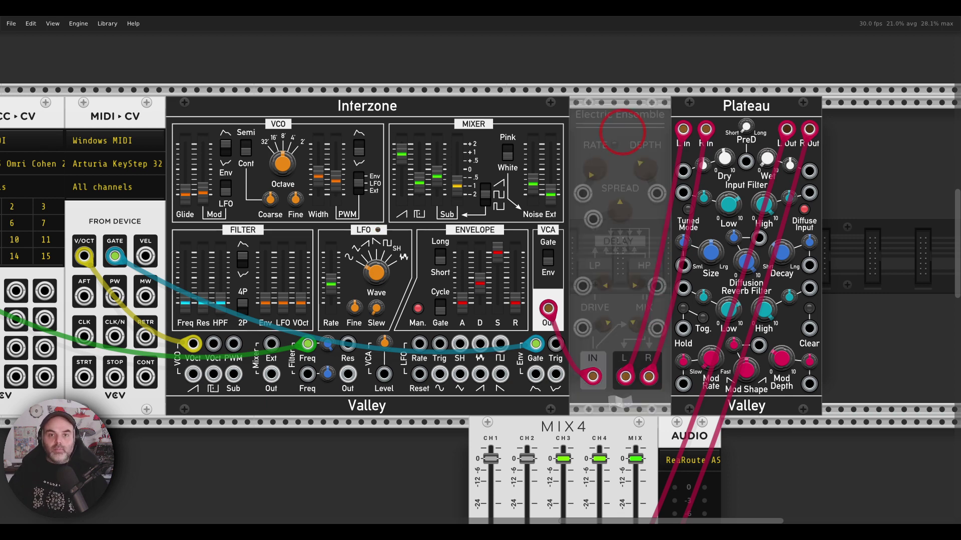
key("ctrl+e")
key("ctrl+e")
key("ctrl+e")
key("ctrl+e")
key("ctrl+e")
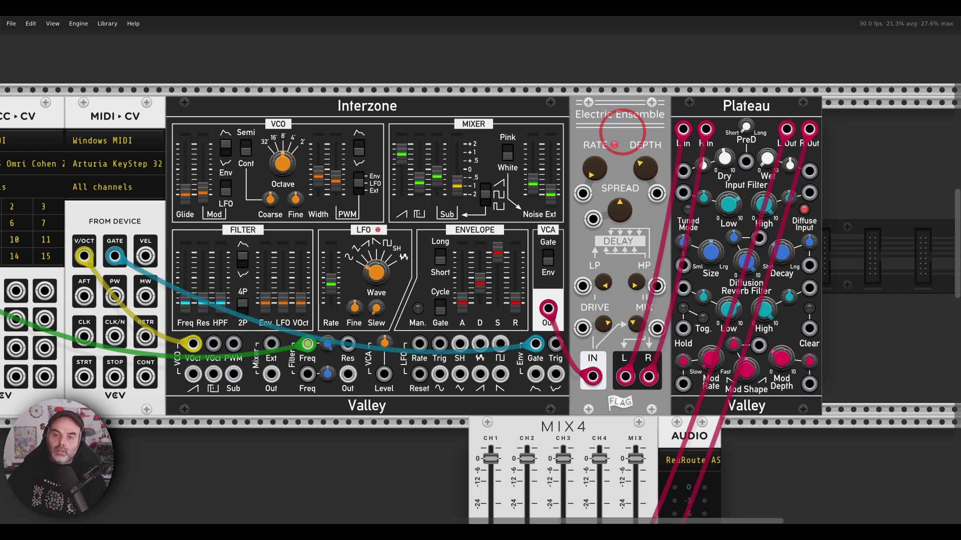
Raise the wet level of the Plateau reverb on the Interzone voice to about 0.084
mouse_move(789, 165)
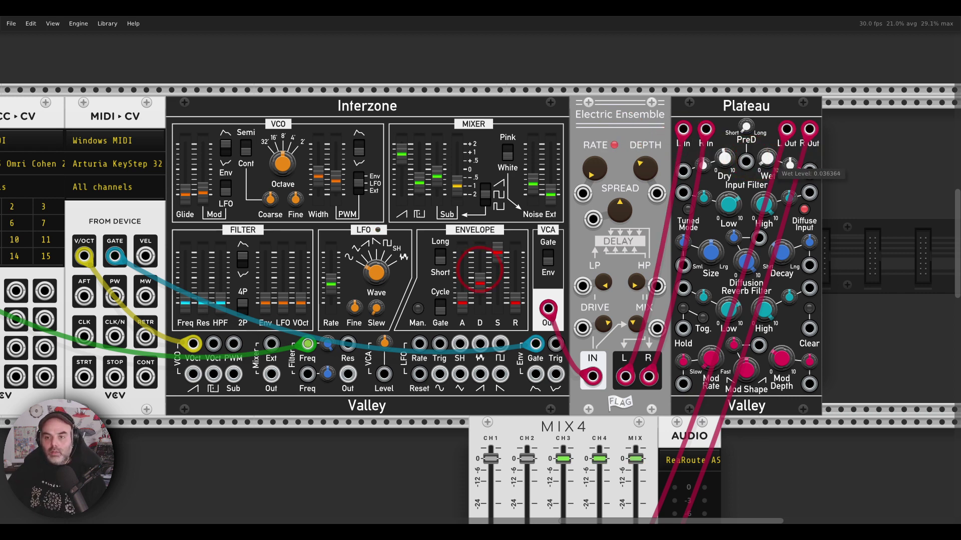
left_click_drag(767, 159, 767, 149)
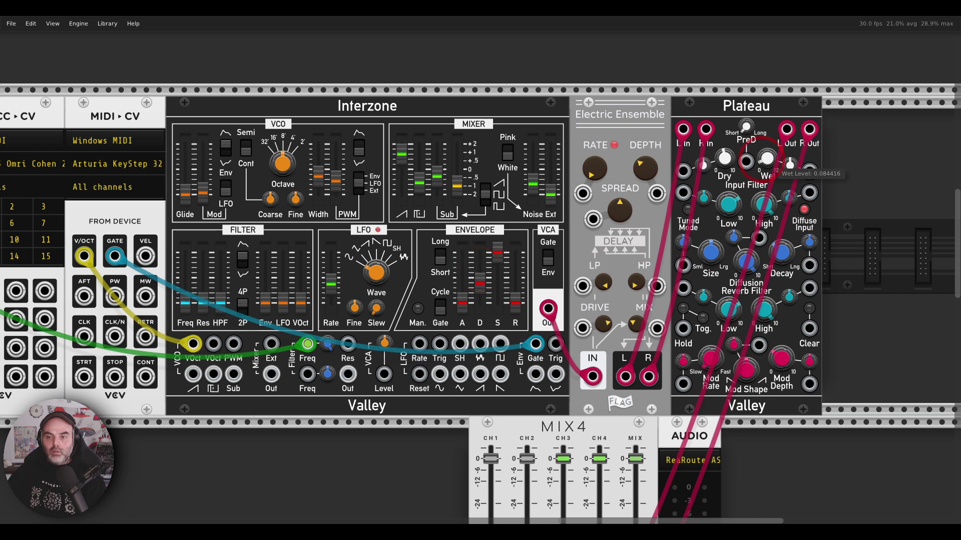
Save the five Interzone voice modules, from MIDI CC-CV through Plateau, as the selection QNA Cinematic.vcvs, replacing the existing file
left_click_drag(503, 65, 505, 55)
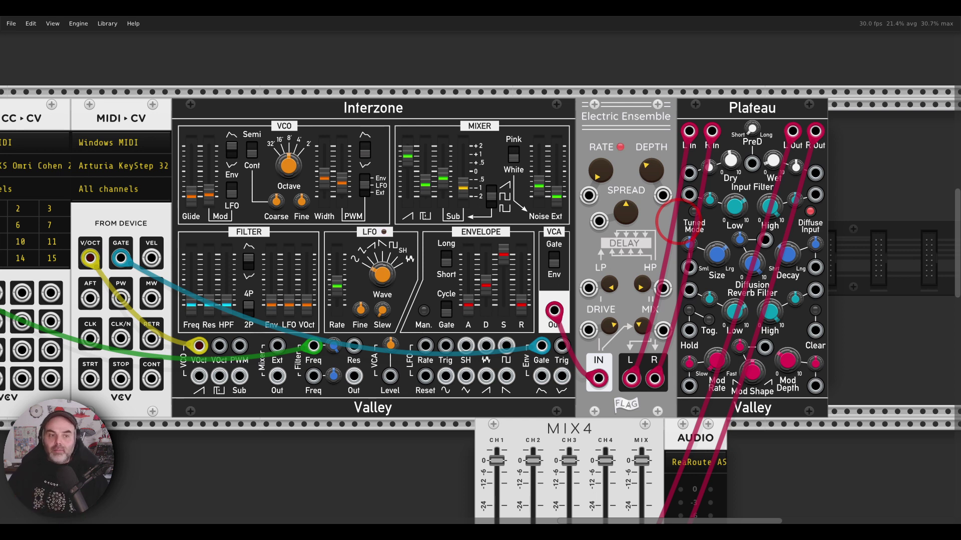
left_click_drag(601, 71, 667, 60)
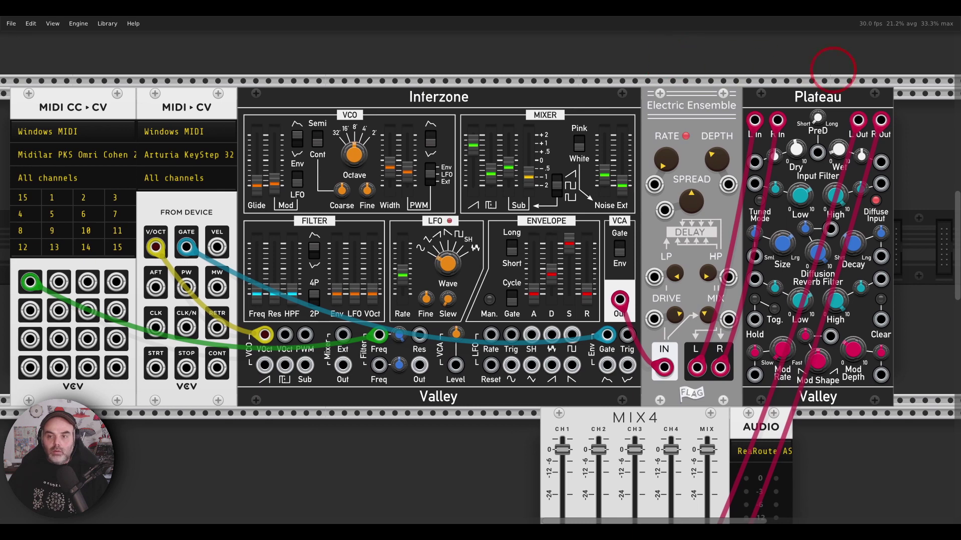
left_click_drag(894, 58, 67, 215)
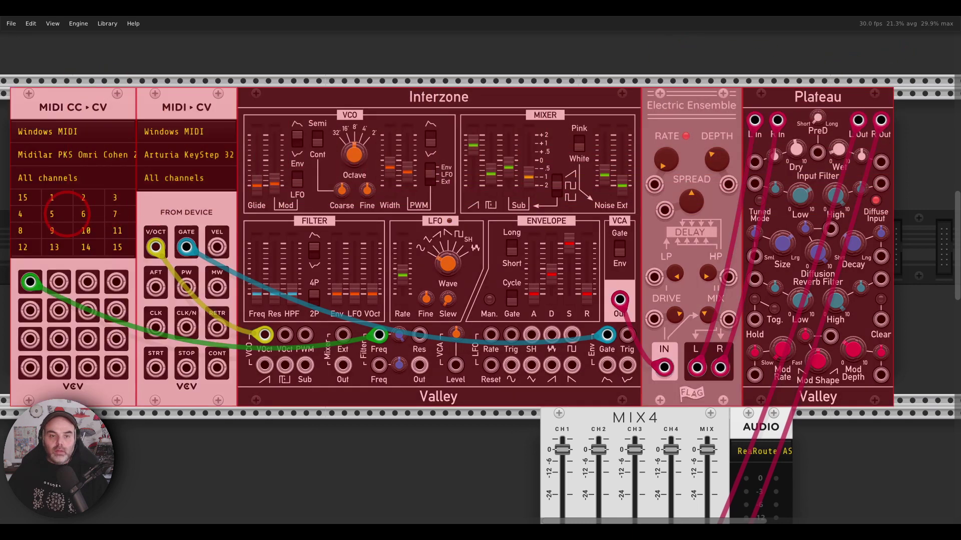
right_click(306, 156)
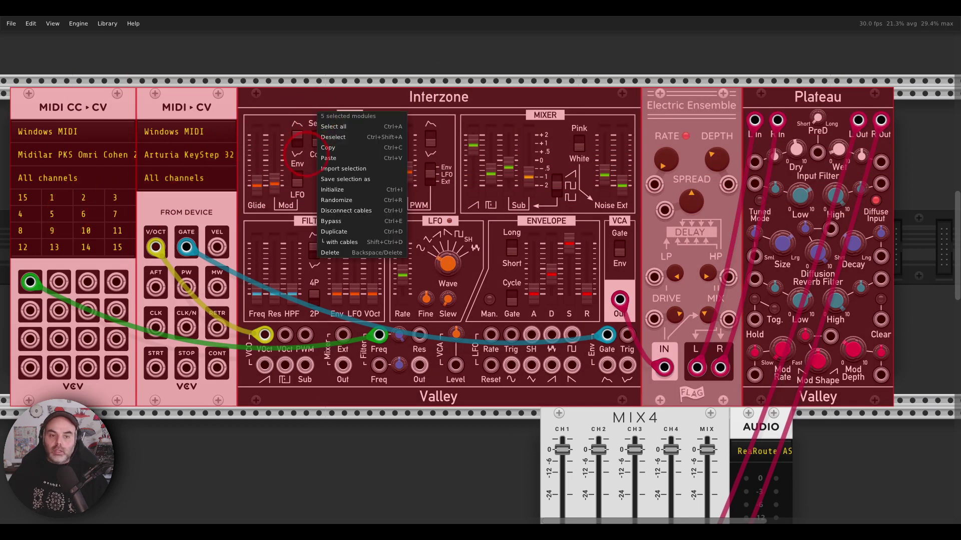
left_click(320, 177)
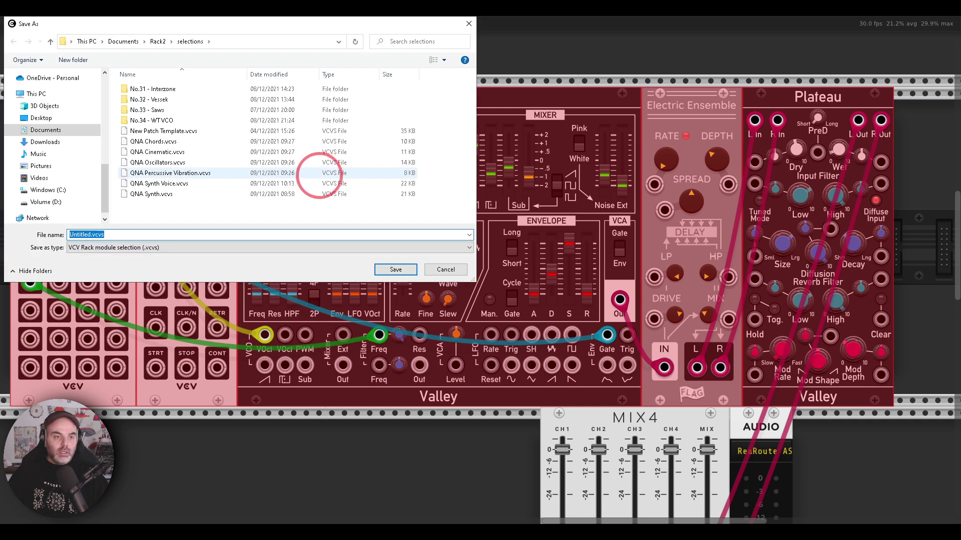
double_click(170, 151)
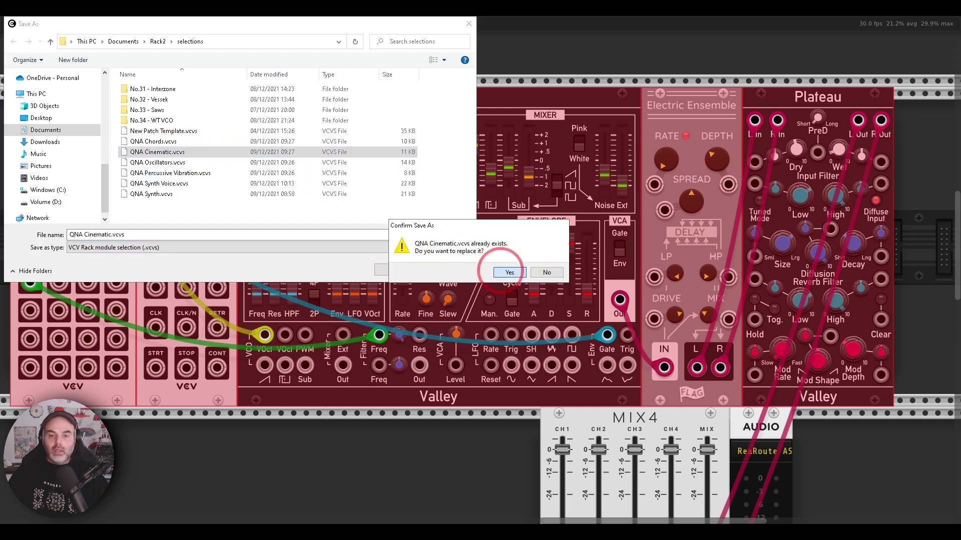
left_click(509, 272)
left_click(343, 75)
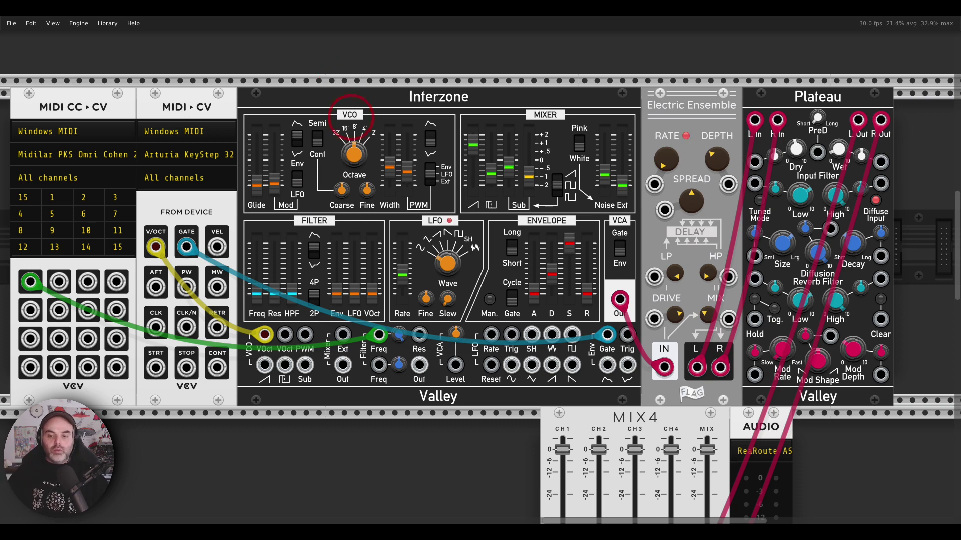
Unplug the Interzone voice's Plateau outputs from MIX4 channels 3 and 4, and delete the voice's five modules
scroll(332, 187, "down", 2)
left_click_drag(232, 407, 332, 219)
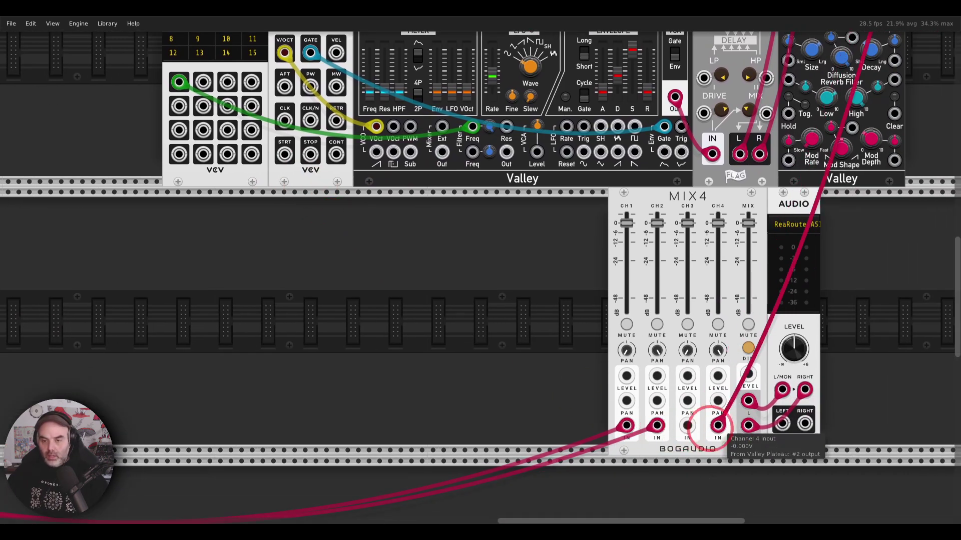
scroll(364, 414, "up", 4)
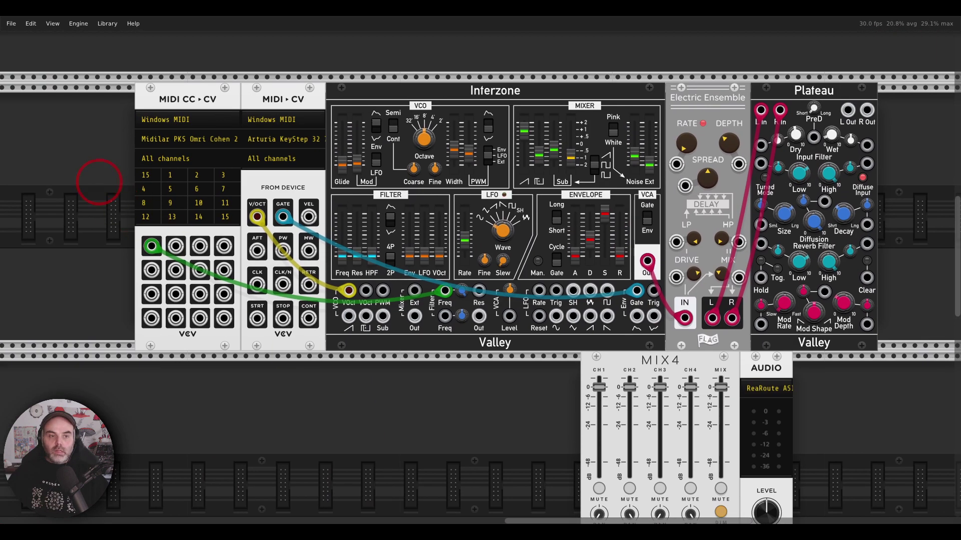
left_click_drag(99, 181, 895, 200)
key("Delete")
Set the mix level on the loopers' VCA MIX module to -6 dB
left_click_drag(240, 375, 762, 217)
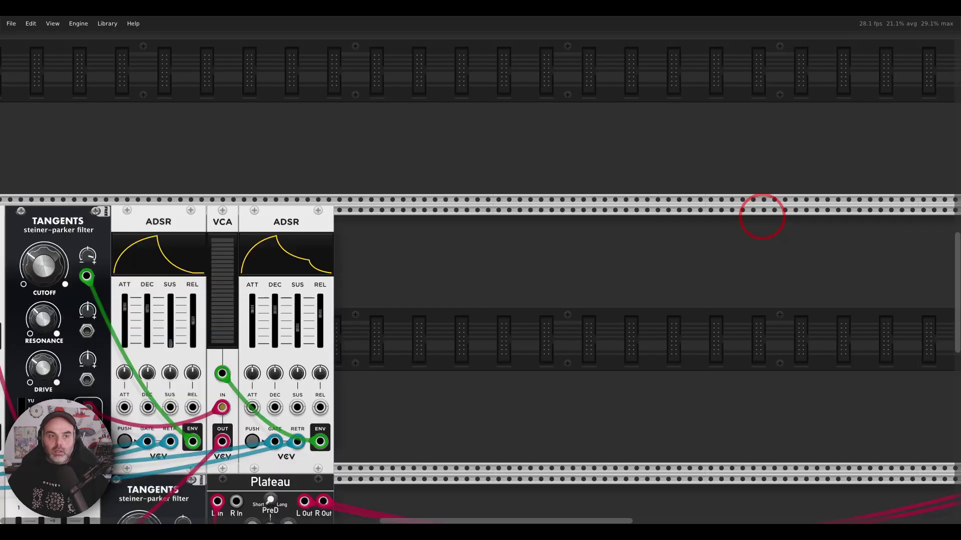
scroll(762, 216, "left", 10)
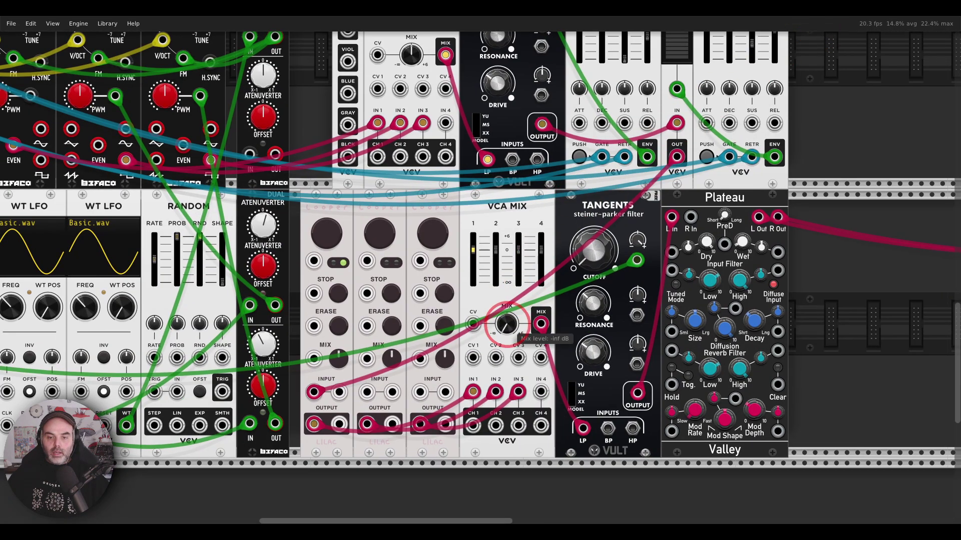
right_click(506, 324)
type("-6")
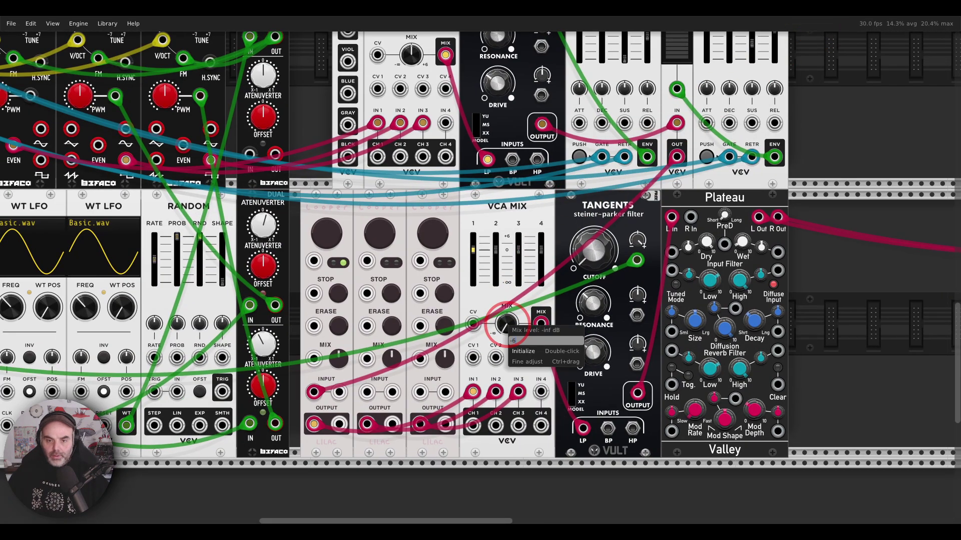
key("Return")
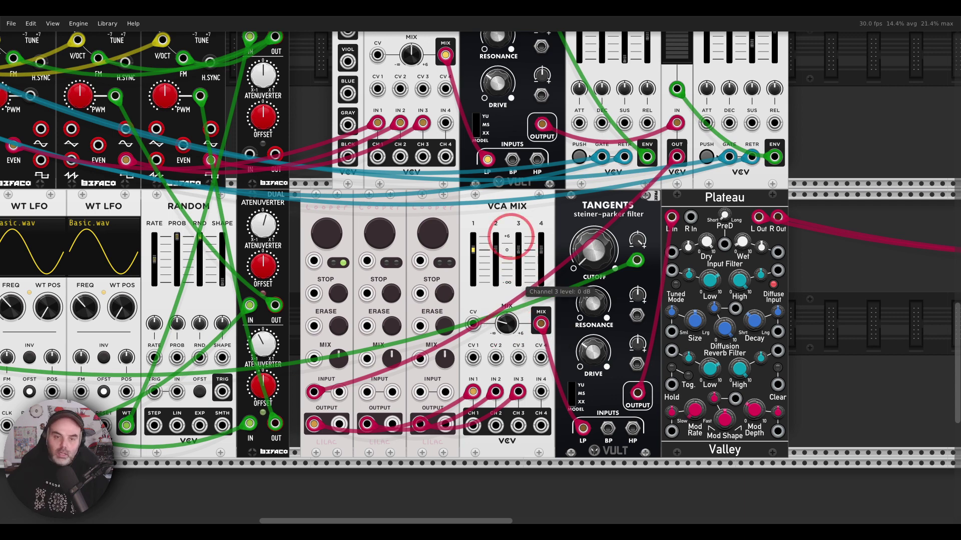
Set the three-oscillator voice's MIDI-CV device to Arturia KeyStep 32 and its MIDI CC-CV device to the Midilar PKS controller
scroll(510, 235, "left", 12)
scroll(843, 300, "up", 3)
left_click(539, 104)
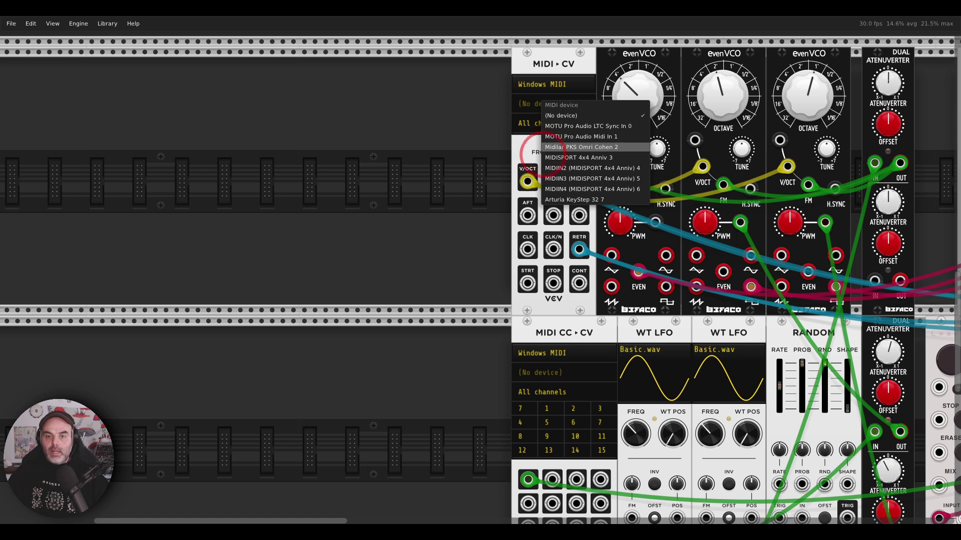
left_click(551, 199)
left_click(521, 373)
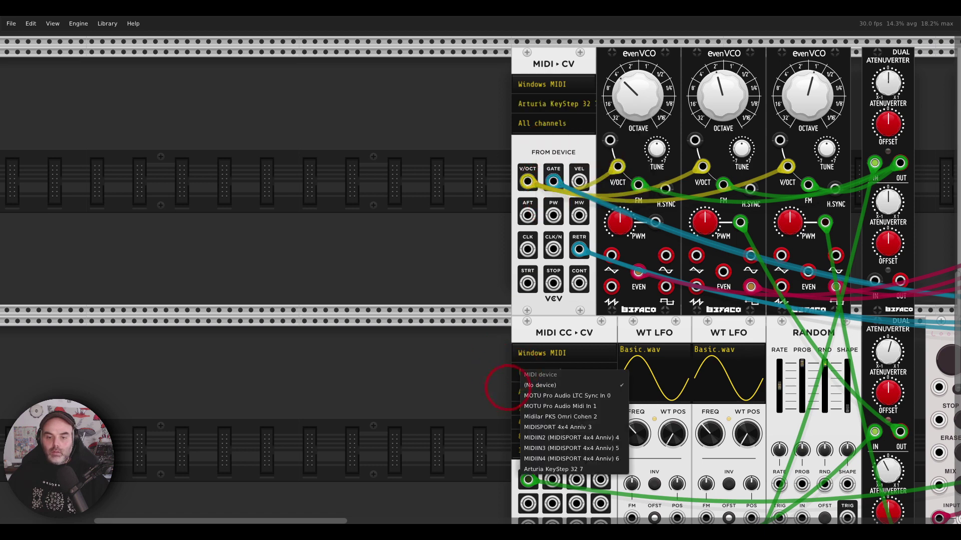
left_click(555, 417)
Switch to the image viewer, read the next viewer question about using VCV as a full song device, and return to VCV Rack
scroll(455, 279, "right", 10)
scroll(455, 279, "down", 3)
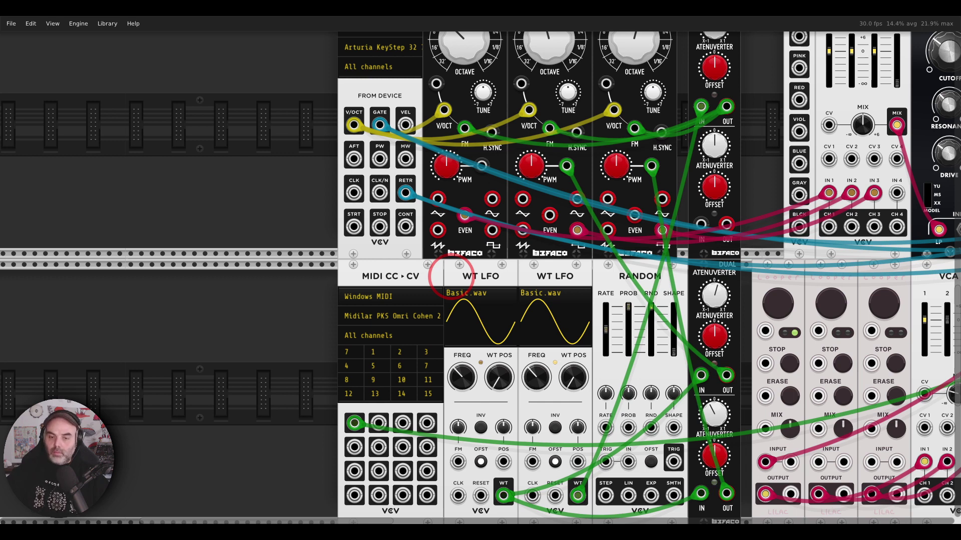
left_click(543, 523)
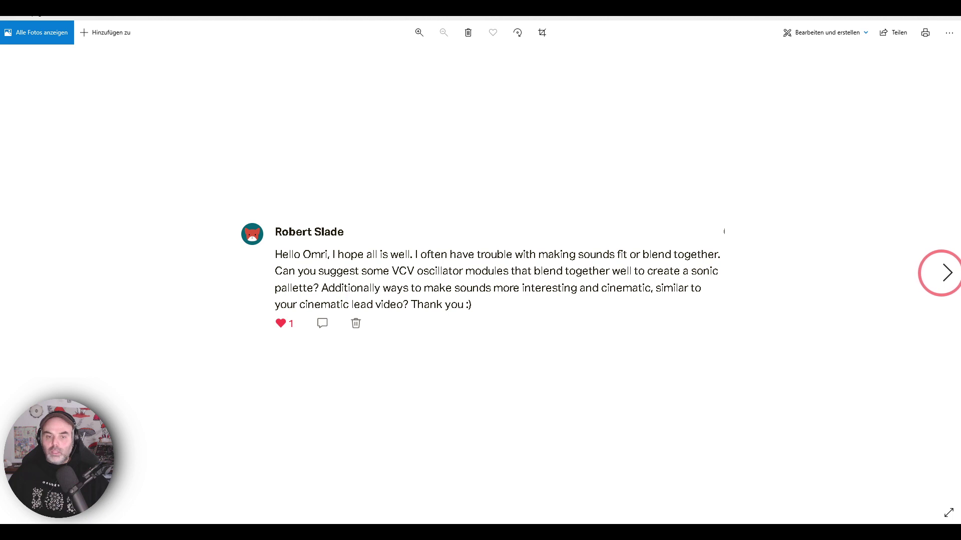
left_click(938, 272)
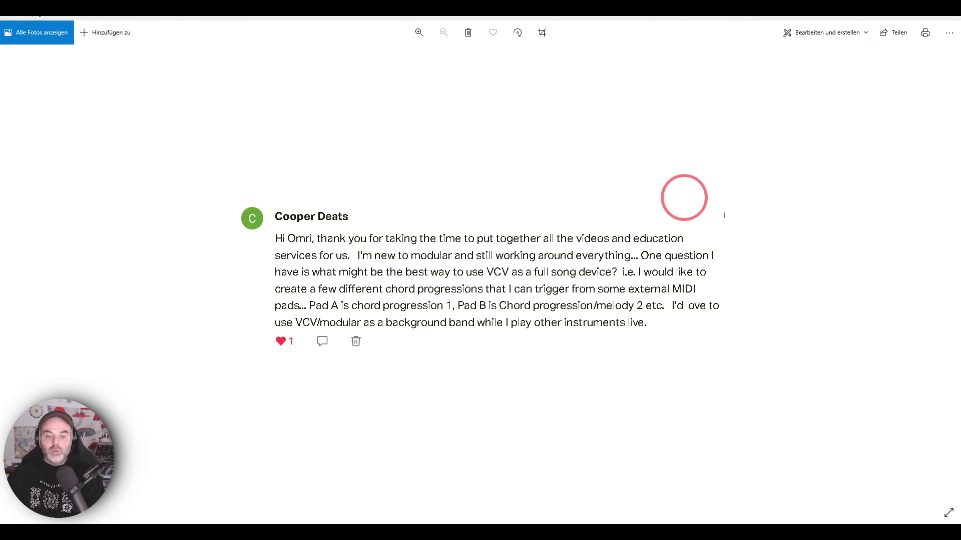
left_click(451, 531)
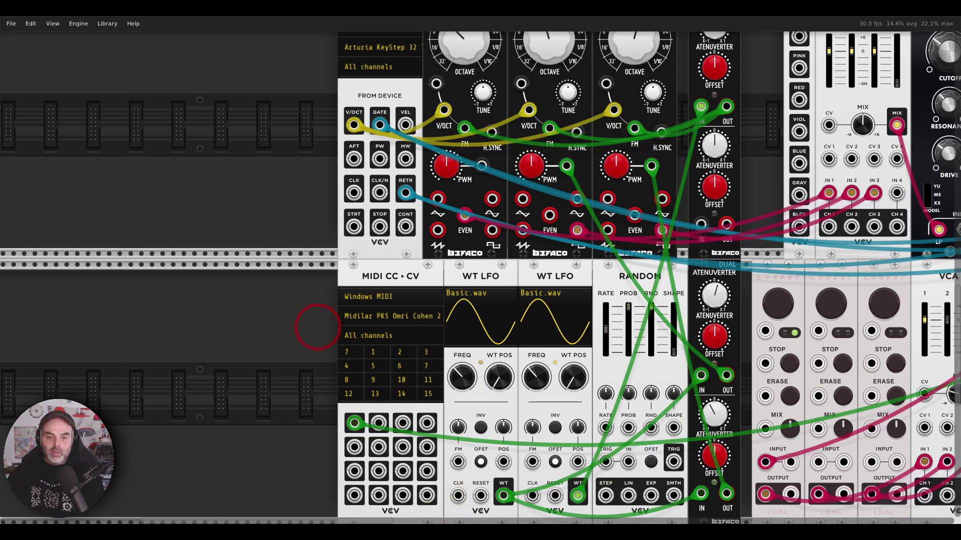
Import the saved module selection QNA Chords.vcvs into the patch
scroll(279, 301, "down", 3)
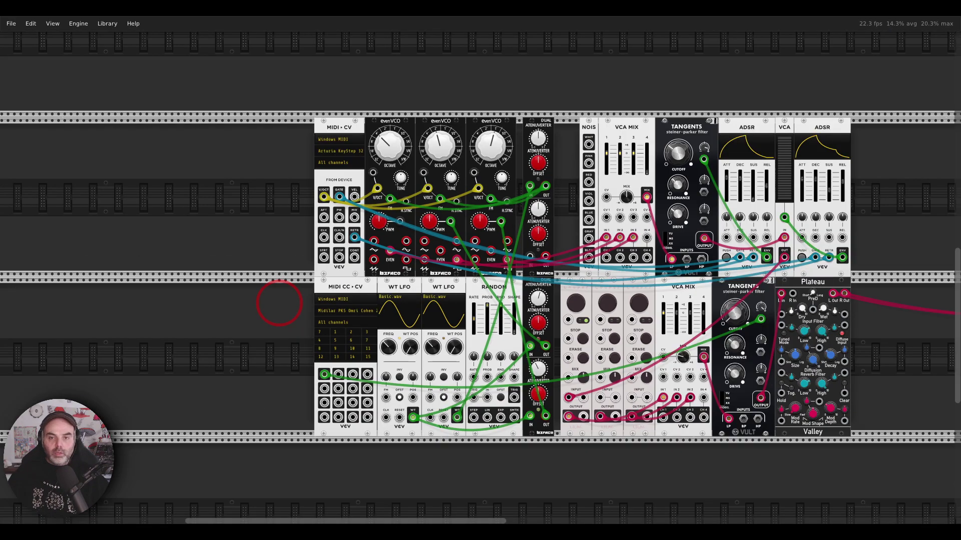
scroll(280, 290, "up", 3)
scroll(270, 206, "down", 6)
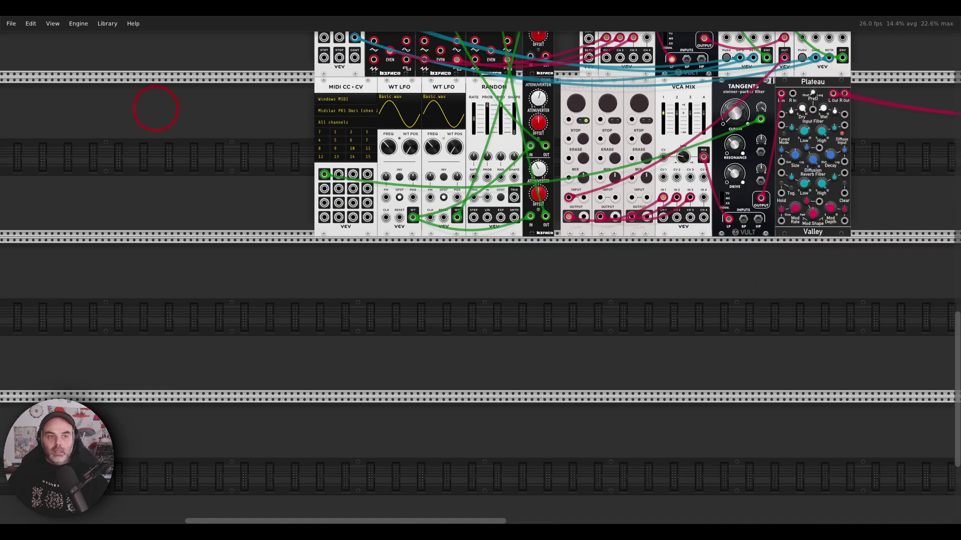
left_click(30, 28)
left_click(47, 120)
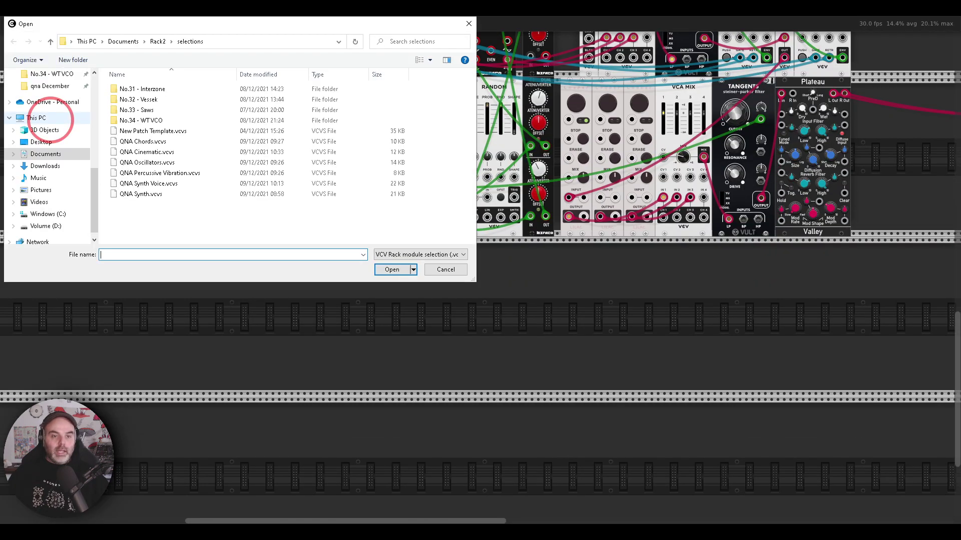
double_click(131, 141)
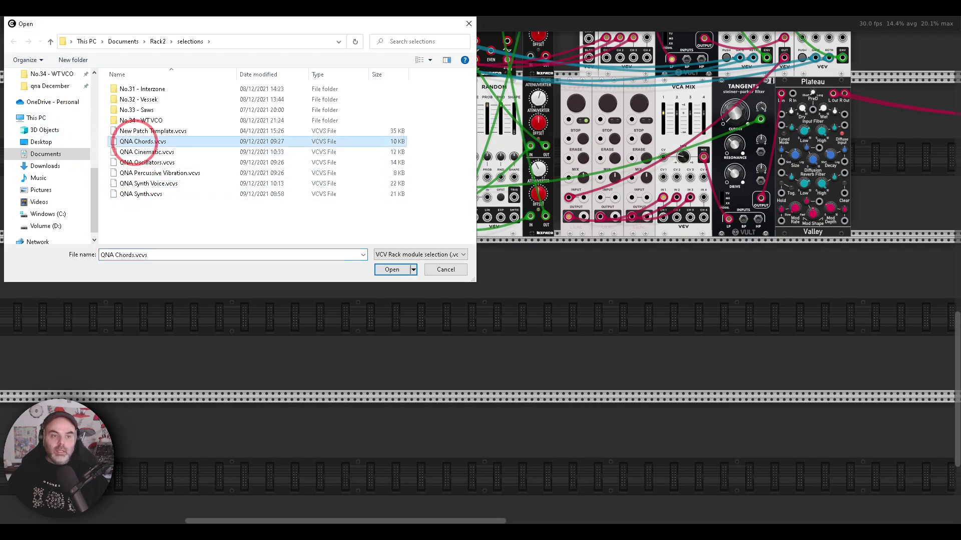
scroll(495, 298, "down", 3)
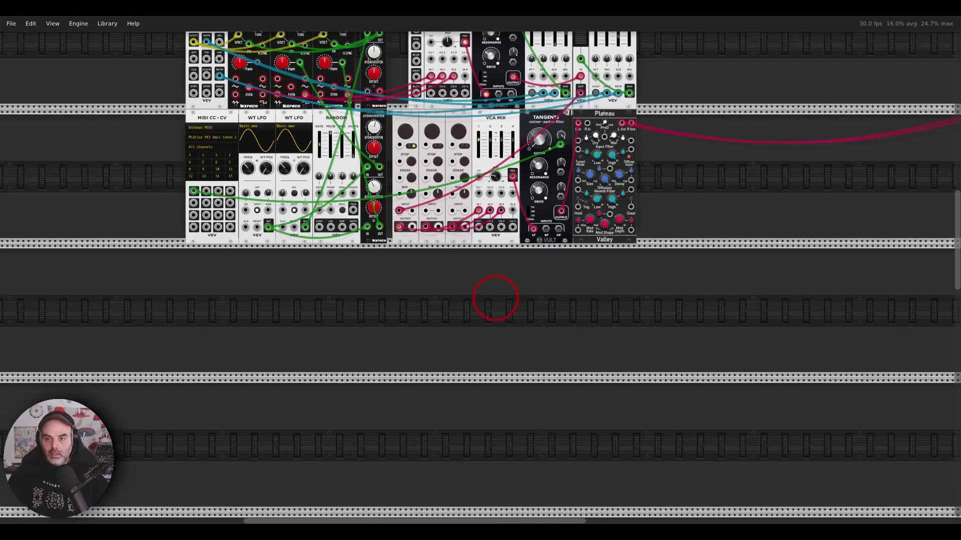
Import the saved chord module selection into the patch a second time
scroll(495, 301, "up", 4)
scroll(496, 299, "up", 5)
left_click_drag(736, 367, 643, 520)
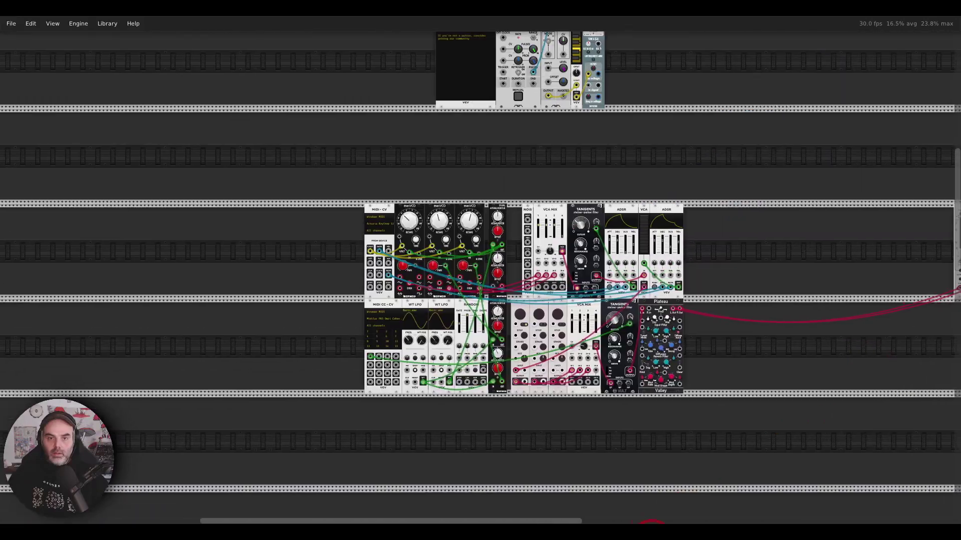
left_click_drag(626, 141, 528, 86)
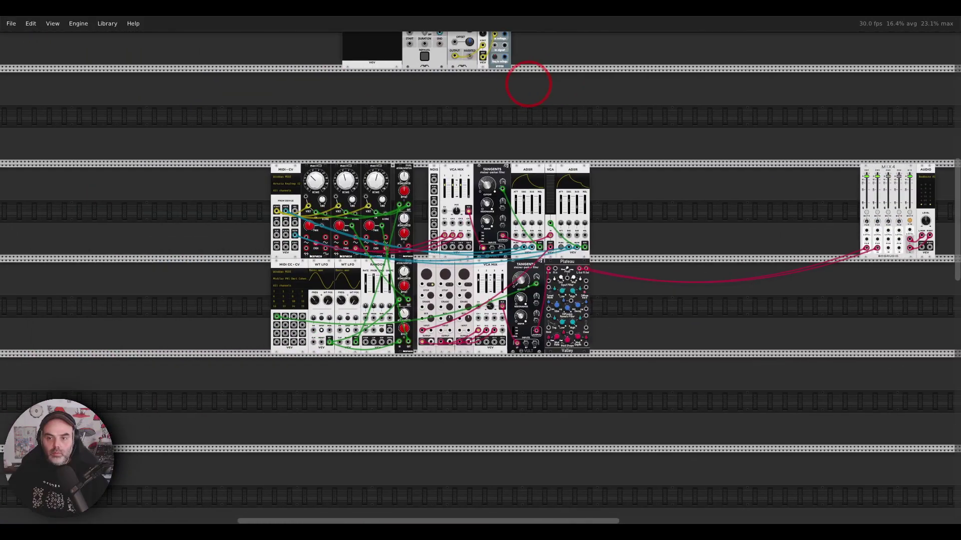
left_click(30, 24)
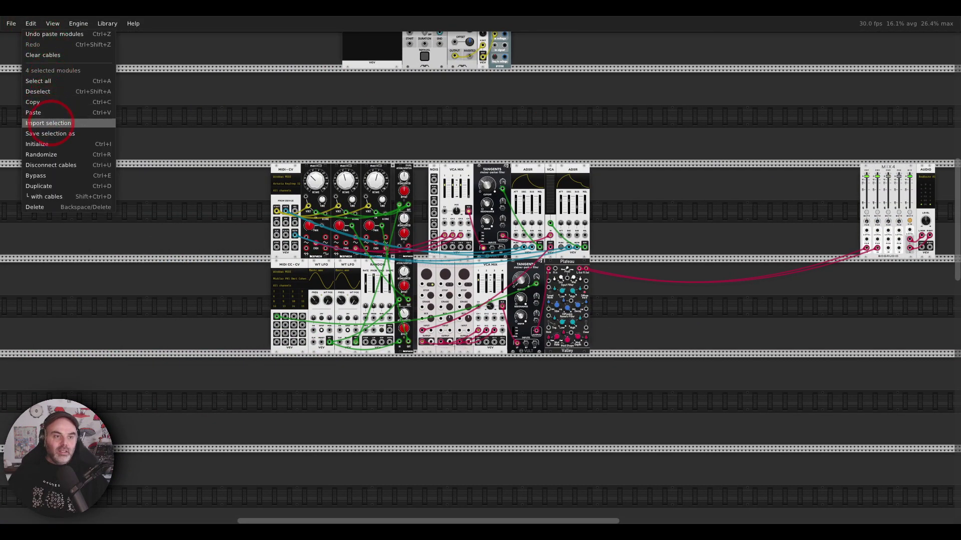
left_click(50, 122)
key("Escape")
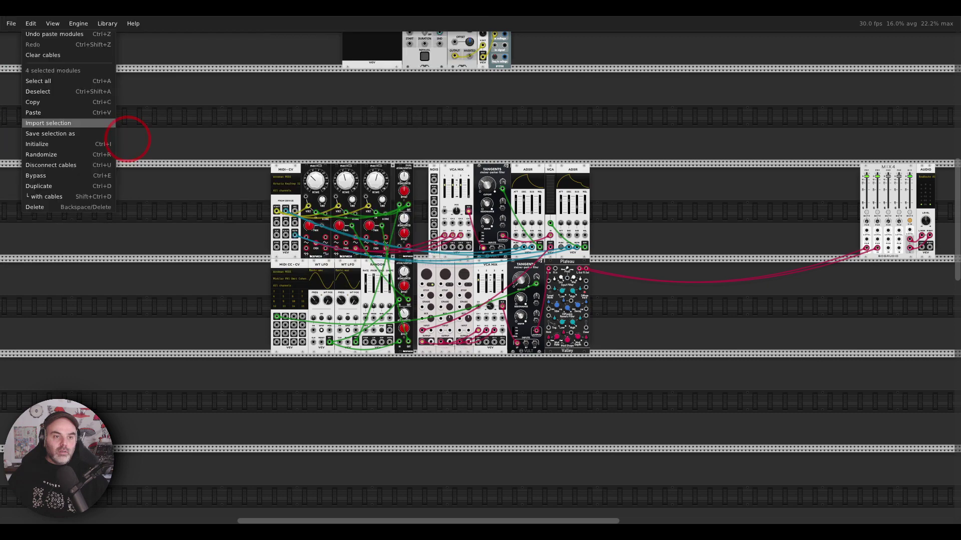
Delete the duplicate set of four chord modules in the lower row
scroll(223, 170, "down", 4)
left_click_drag(326, 365, 435, 159)
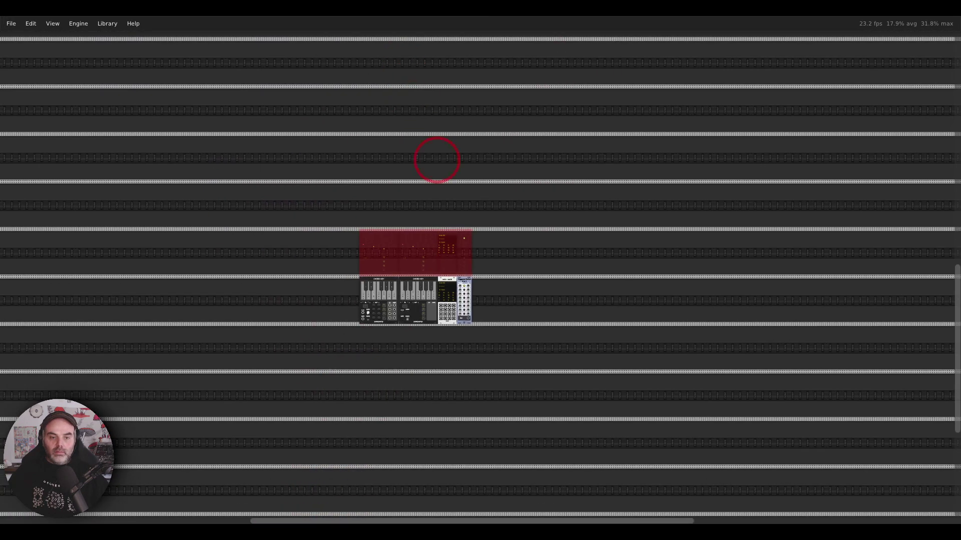
left_click_drag(504, 301, 333, 300)
key("Delete")
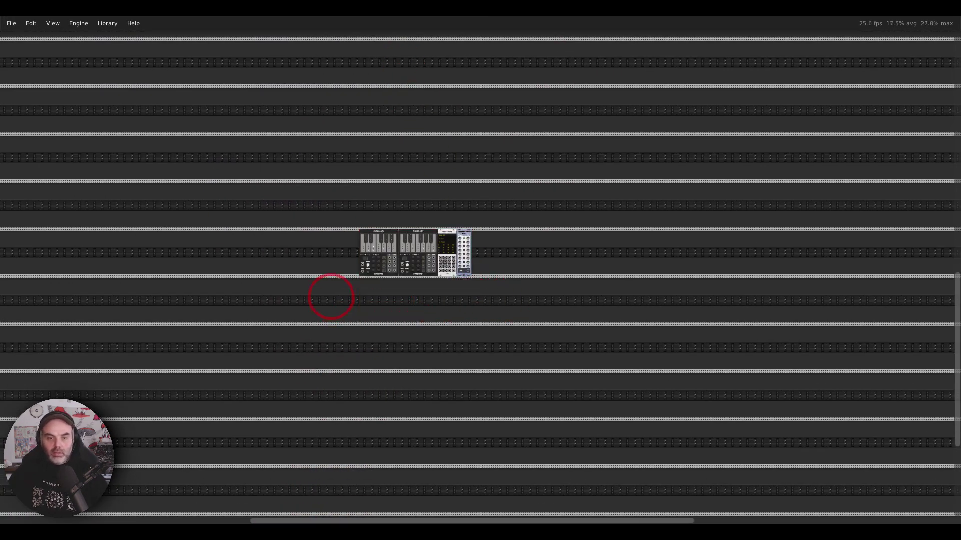
Move the remaining four chord modules up four rows as a group and deselect them
left_click_drag(314, 258, 495, 260)
left_click_drag(419, 227, 413, 41)
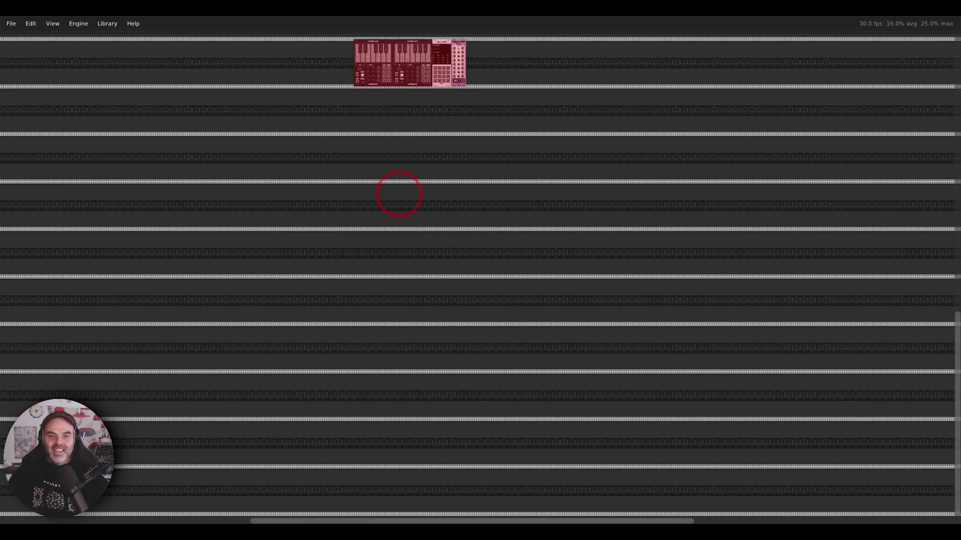
scroll(407, 292, "up", 5)
scroll(407, 293, "up", 5)
scroll(422, 242, "down", 3)
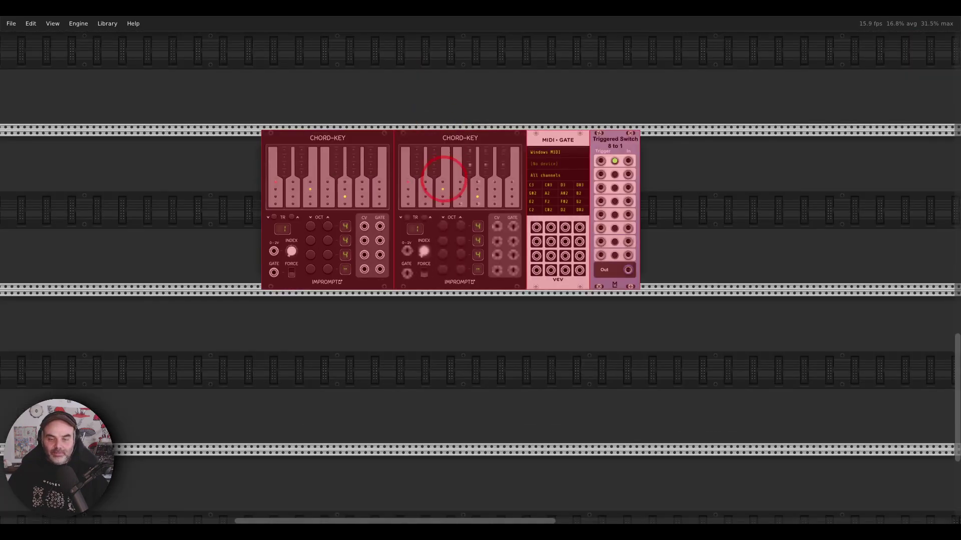
scroll(440, 171, "up", 2)
left_click(440, 73)
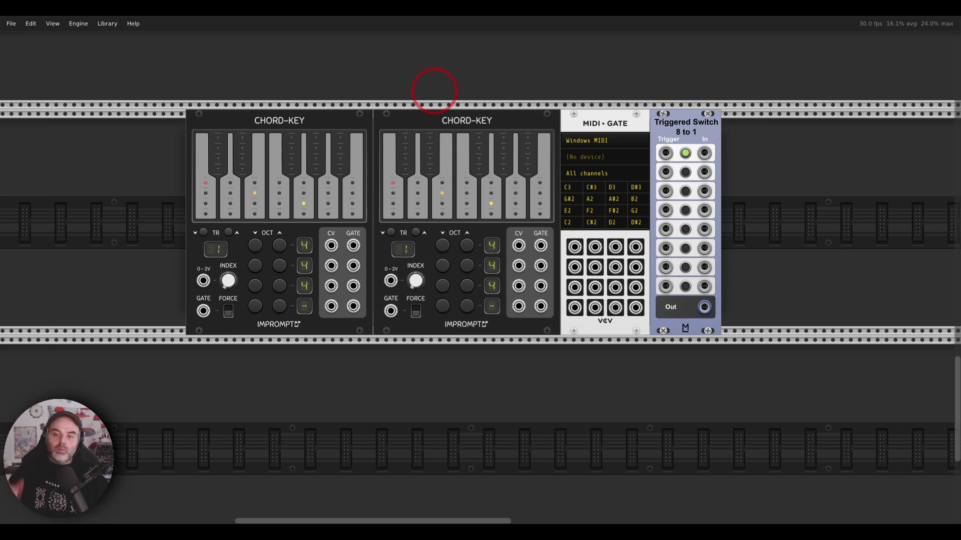
Patch both CHORD-KEY modules' first CV outputs to Triggered Switch inputs 1 and 2, and MIDI-GATE's first two gates to triggers 1 and 2
scroll(460, 228, "up", 2)
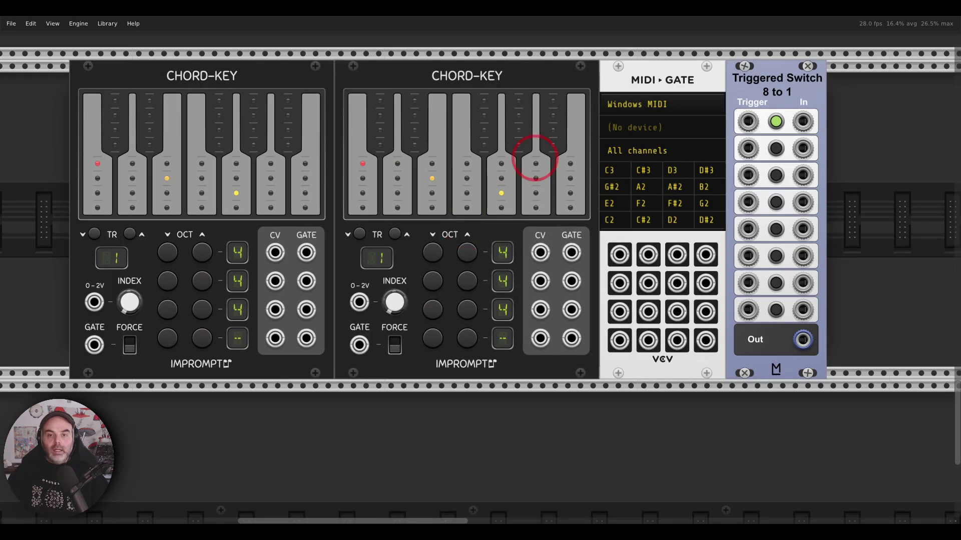
left_click_drag(513, 73, 509, 87)
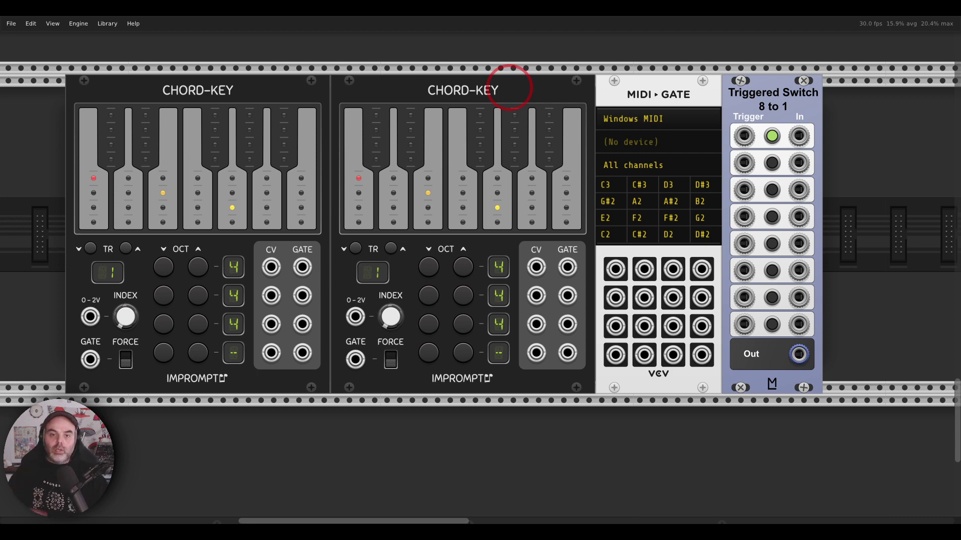
mouse_move(222, 62)
left_mouse_down()
mouse_move(151, 64)
mouse_move(125, 124)
mouse_move(221, 131)
mouse_move(232, 95)
mouse_move(220, 69)
left_mouse_up()
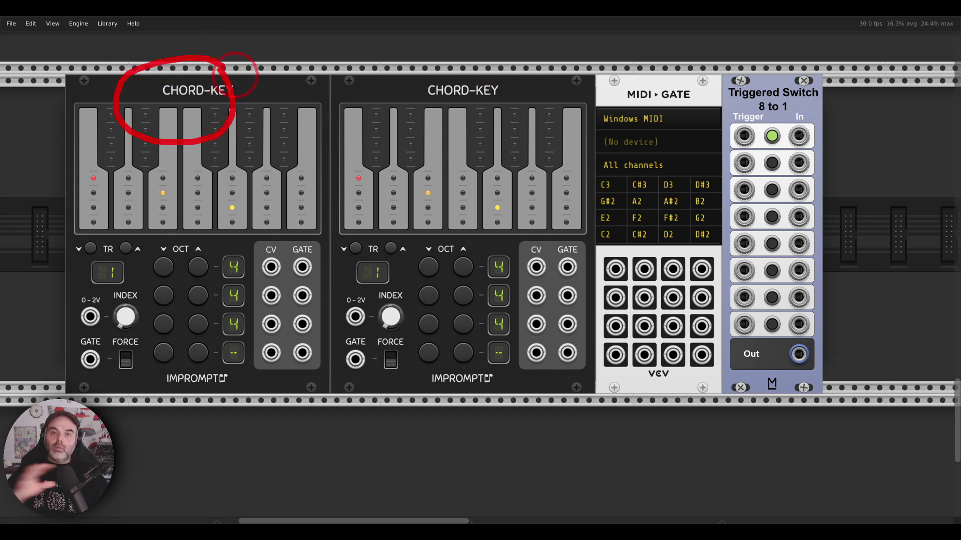
mouse_move(528, 70)
left_mouse_down()
mouse_move(408, 73)
mouse_move(490, 129)
mouse_move(518, 70)
left_mouse_up()
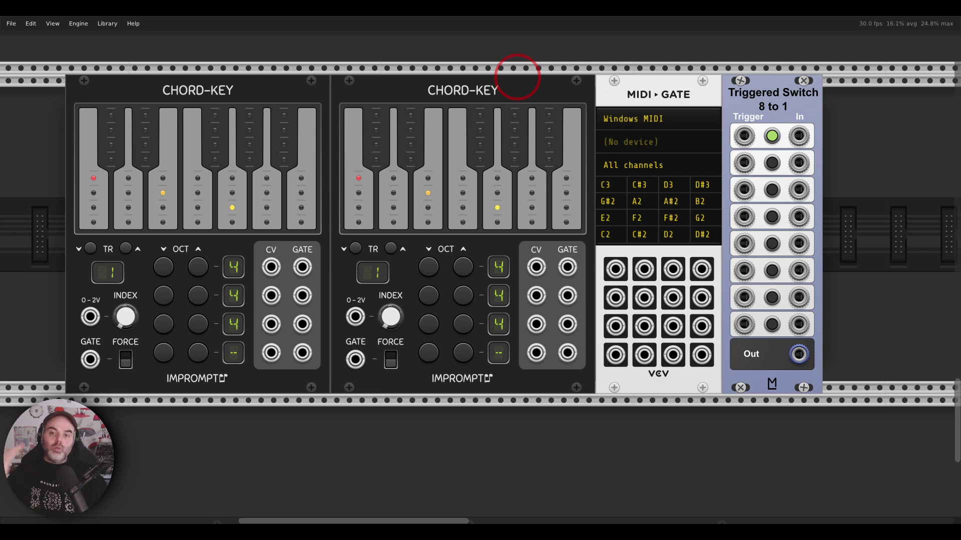
scroll(686, 83, "right", 2)
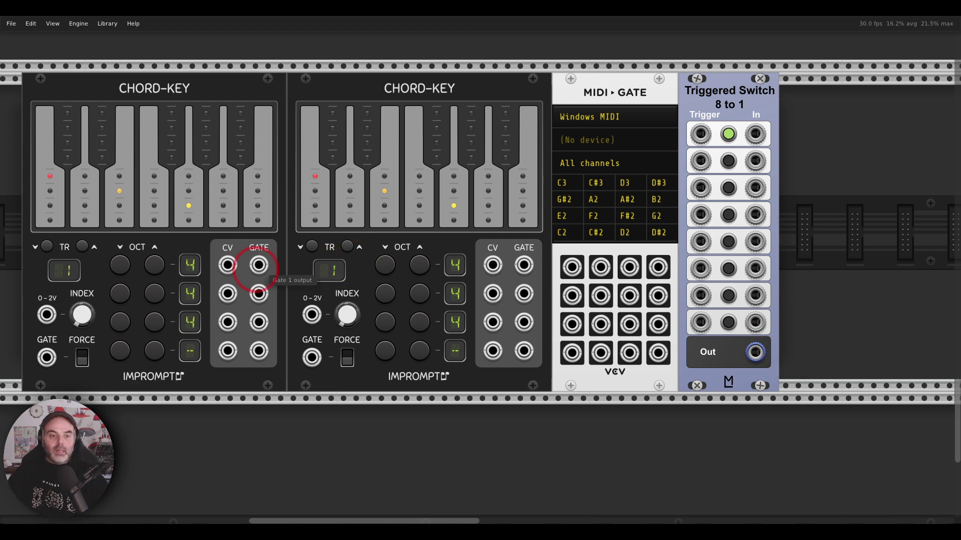
left_click_drag(227, 266, 755, 133)
left_click_drag(493, 265, 755, 161)
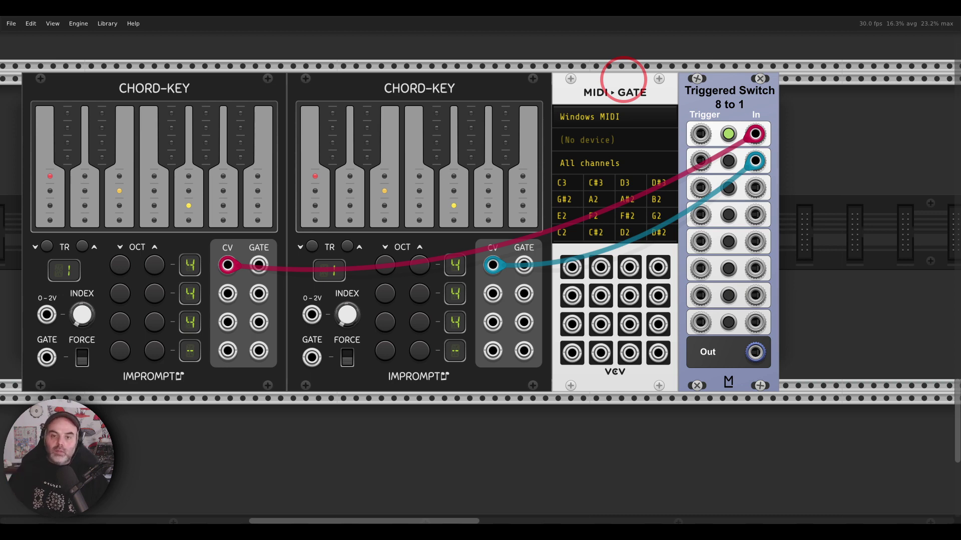
left_click_drag(572, 268, 700, 134)
left_click_drag(600, 267, 700, 161)
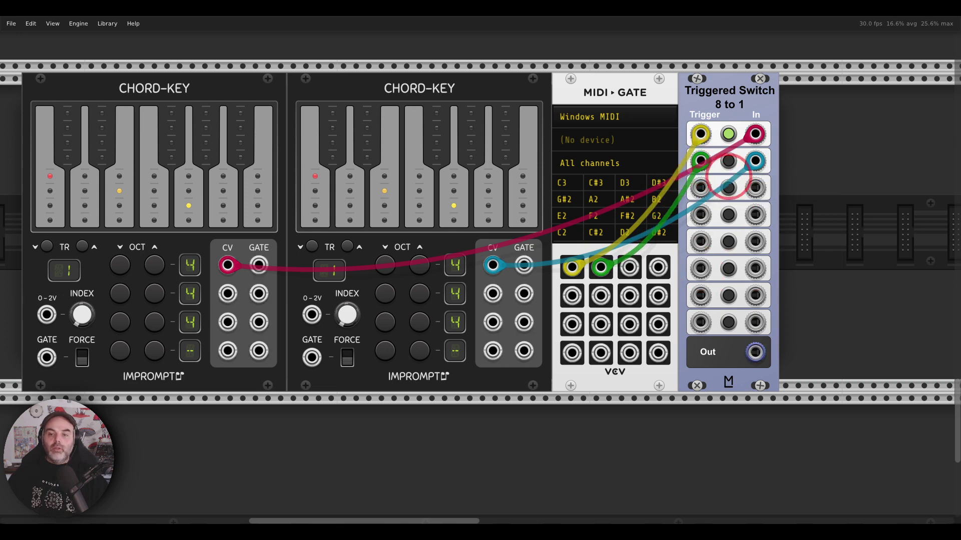
Try out several channels on the Triggered Switch and set it back to channel 1
left_click(728, 130)
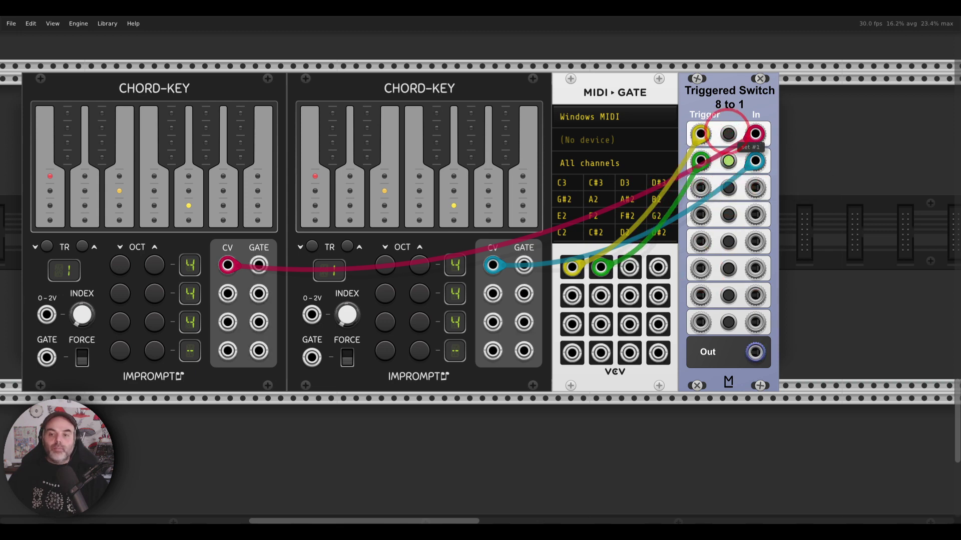
left_click(727, 187)
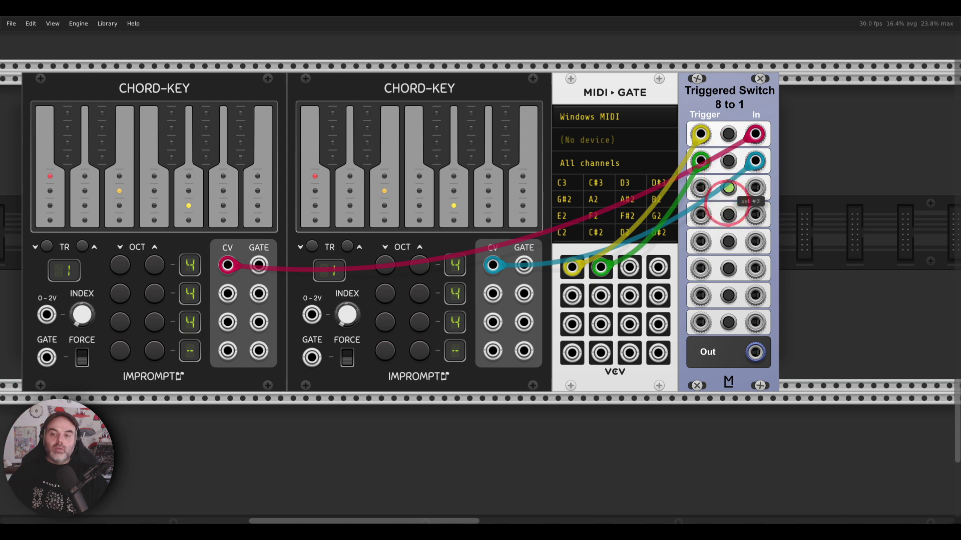
left_click(728, 242)
left_click(728, 215)
left_click(728, 160)
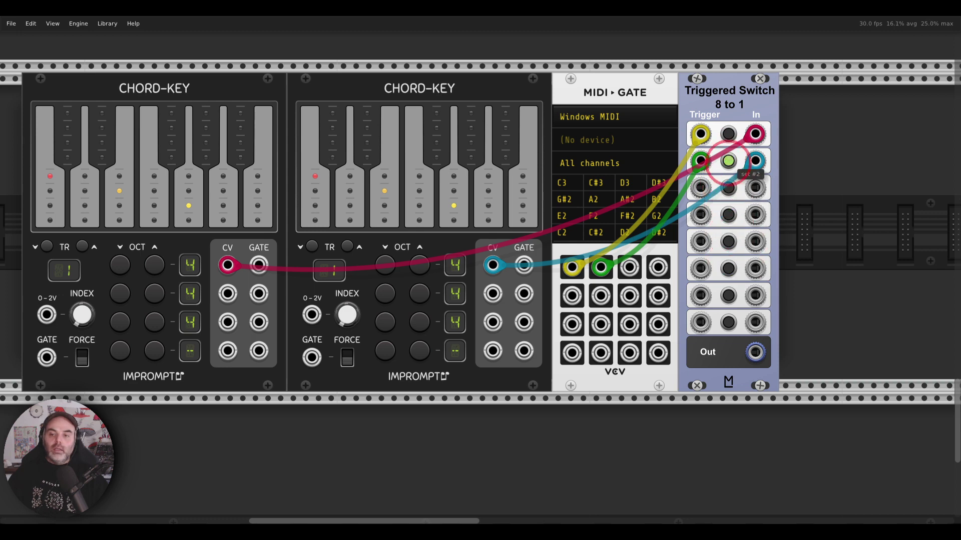
left_click(728, 133)
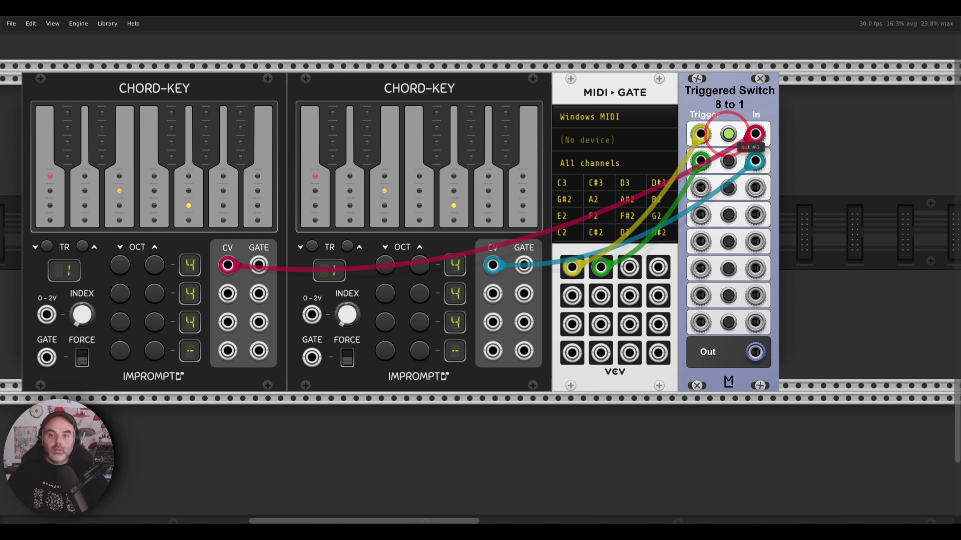
Delete the four chord modules with their cables, and return from the image viewer to VCV Rack
left_click_drag(728, 131, 151, 129)
key("Delete")
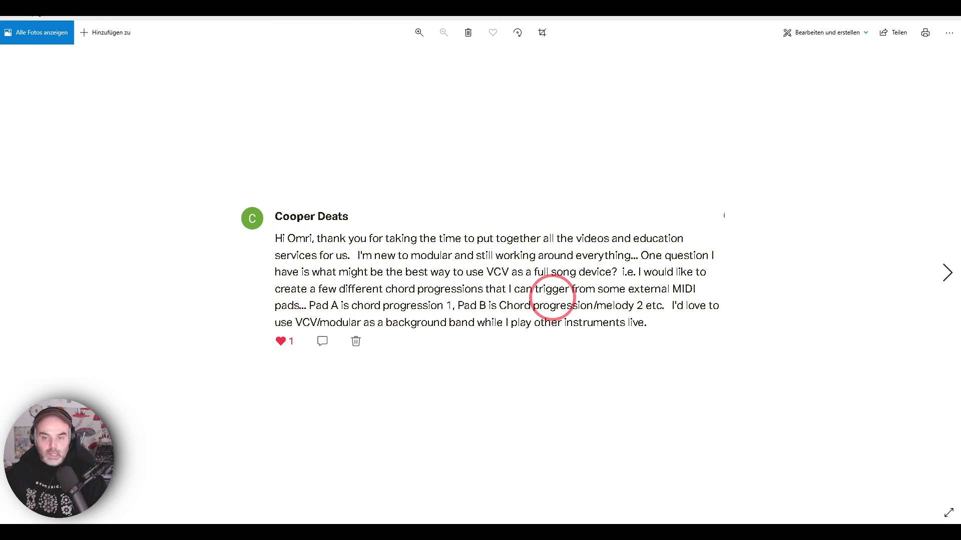
left_click(440, 521)
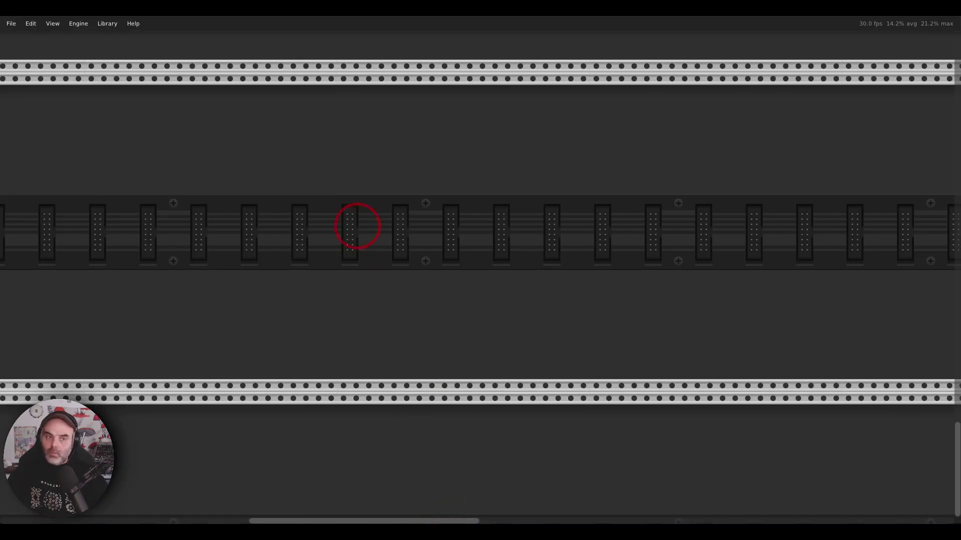
Unplug the ADSR cable from the upper TANGENTS filter's cutoff modulation and the FM cables from all three EvenVCOs
scroll(357, 226, "up", 5)
scroll(500, 225, "down", 2, "ctrl")
scroll(526, 208, "up", 3)
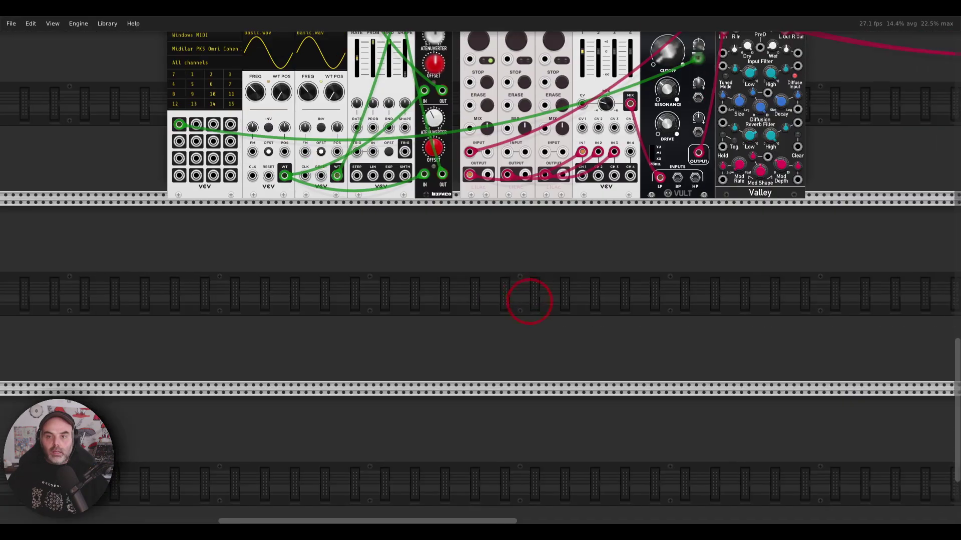
scroll(530, 300, "up", 5)
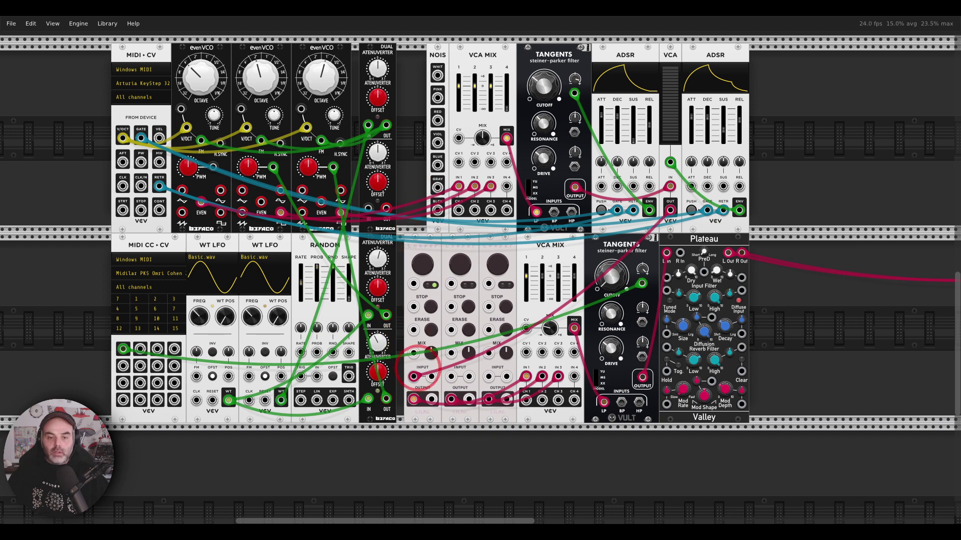
scroll(448, 192, "left", 2)
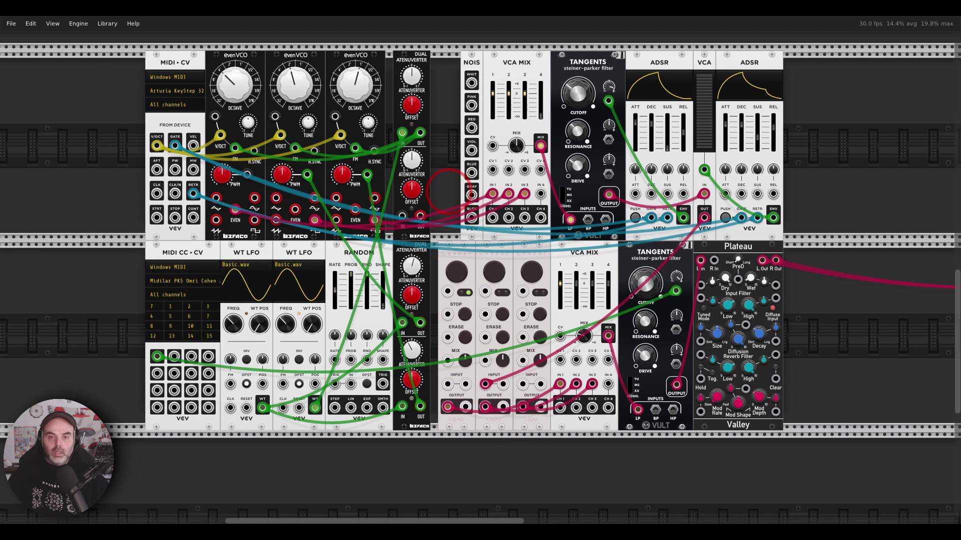
scroll(448, 193, "up", 3)
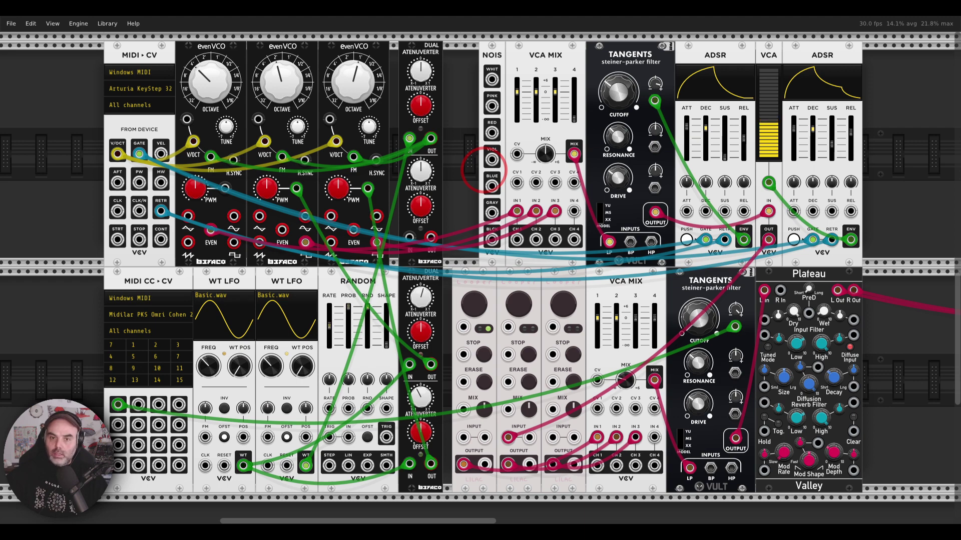
left_click_drag(655, 100, 477, 271)
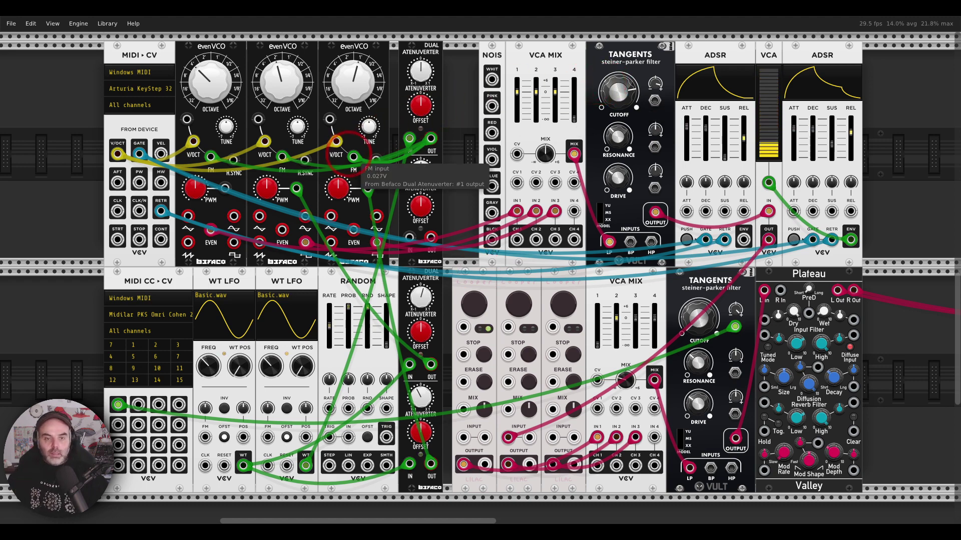
mouse_move(283, 157)
left_click_drag(283, 156, 240, 160)
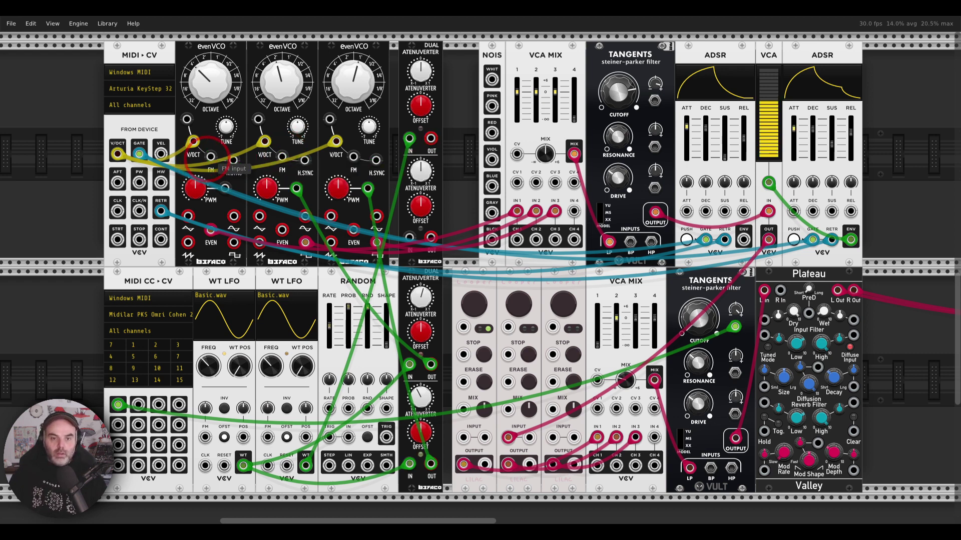
Move the first EvenVCO's VCA MIX cable from its even output to its saw output
mouse_move(211, 230)
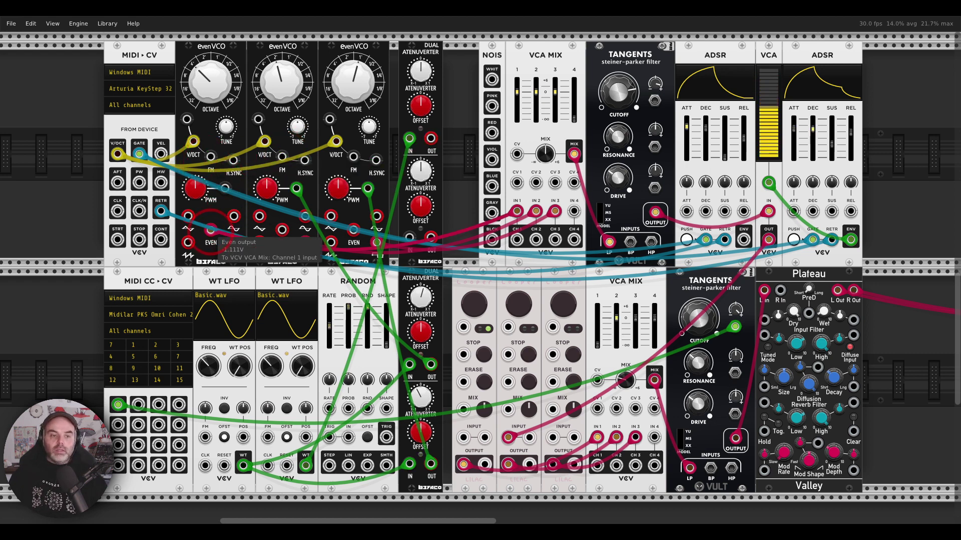
left_click_drag(211, 230, 188, 243)
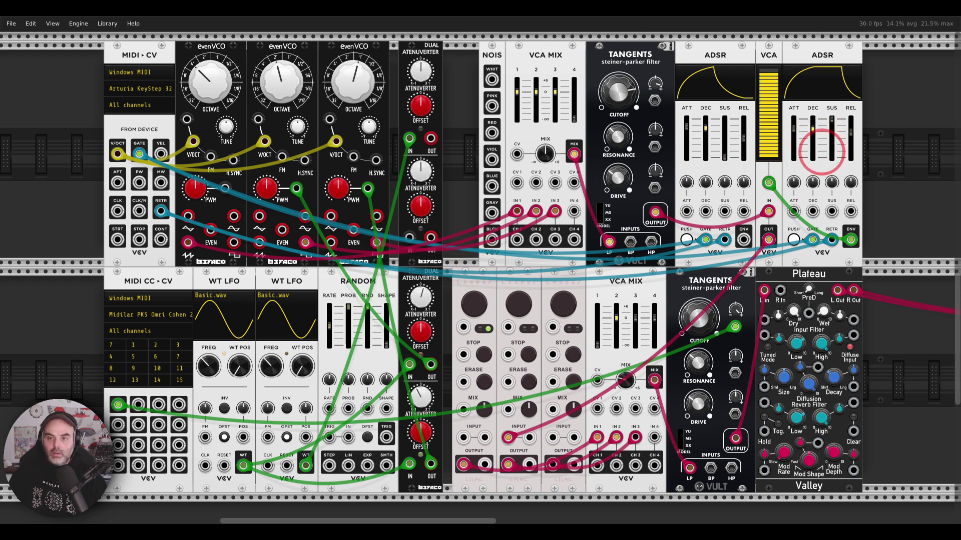
mouse_move(810, 128)
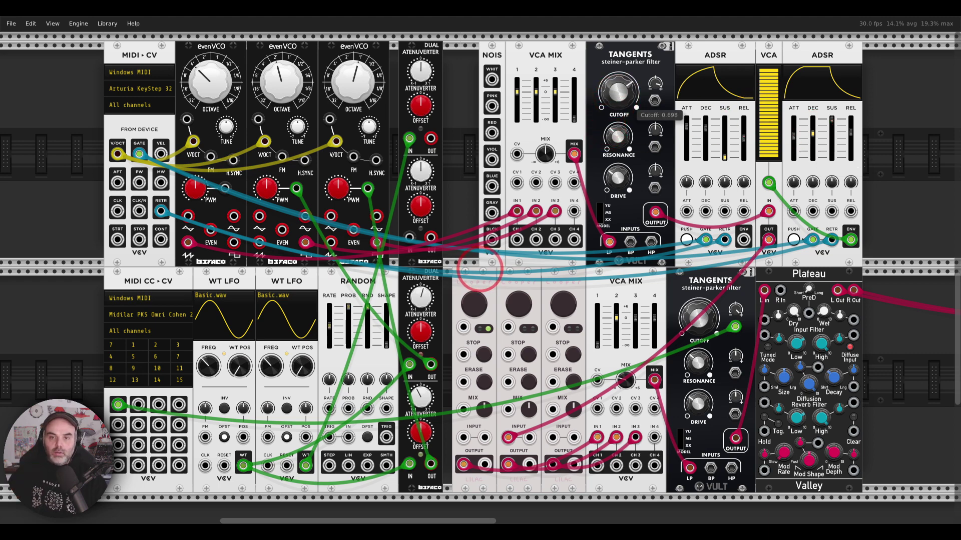
Move the WT LFO cable from the upper attenuverter to the upper TANGENTS filter's cutoff input, set modulation 0.154 and cutoff 0.618, and adjust the resonance
left_click_drag(409, 138, 654, 100)
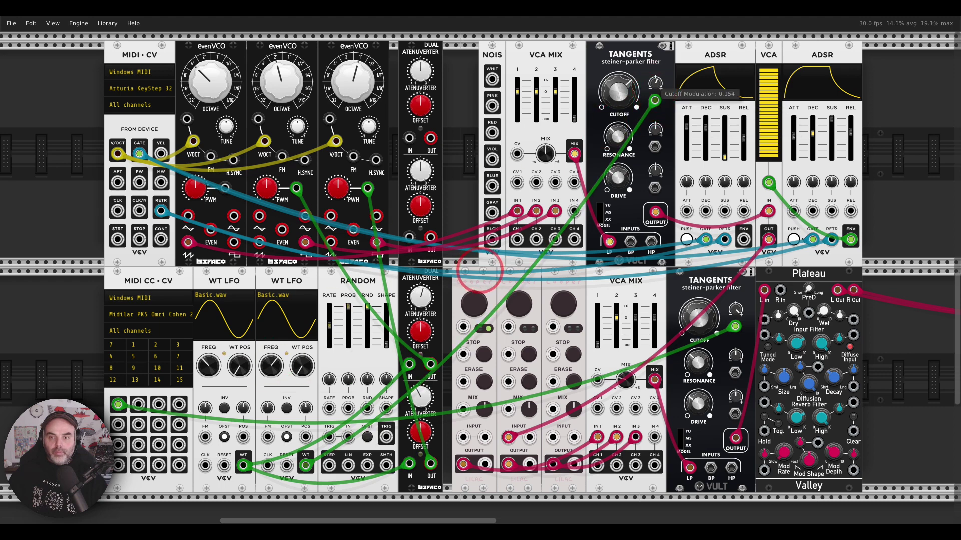
left_click_drag(618, 91, 619, 103)
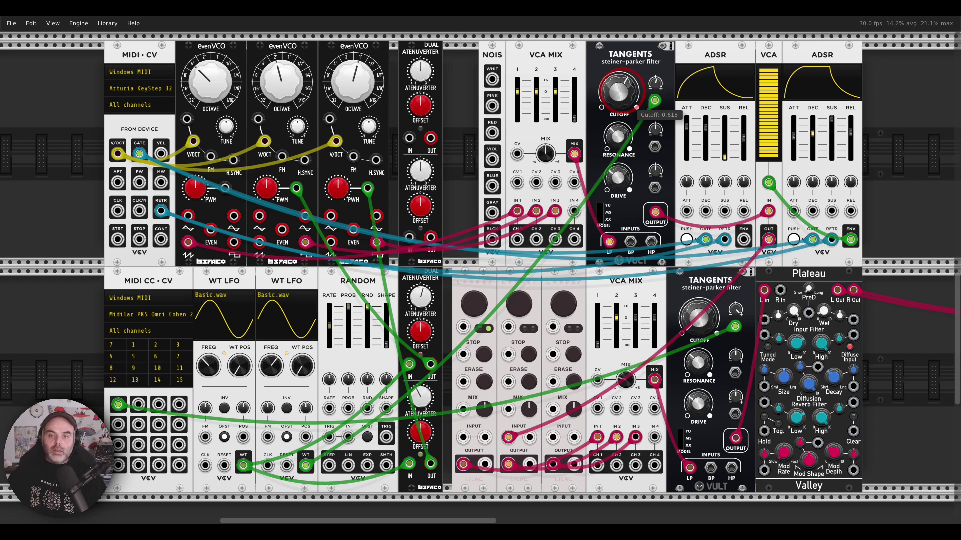
left_click_drag(617, 135, 618, 140)
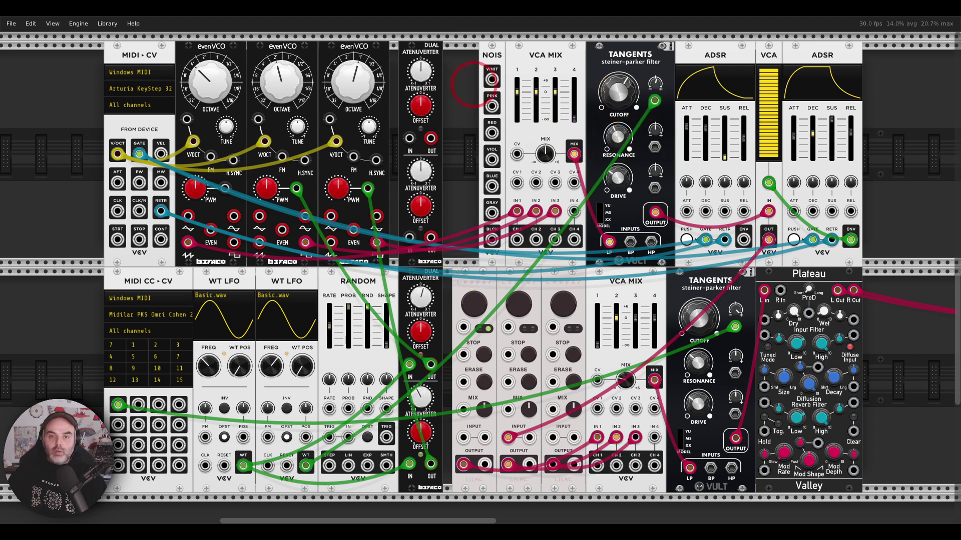
Patch the noise module's white output into channel 4 of the upper VCA MIX and raise that channel's level
left_click_drag(492, 79, 574, 211)
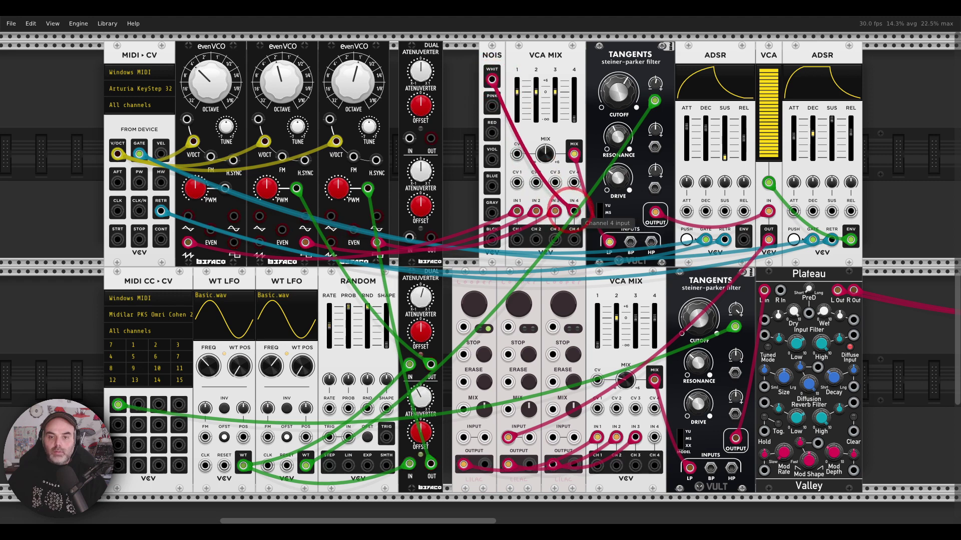
left_click_drag(574, 120, 574, 98)
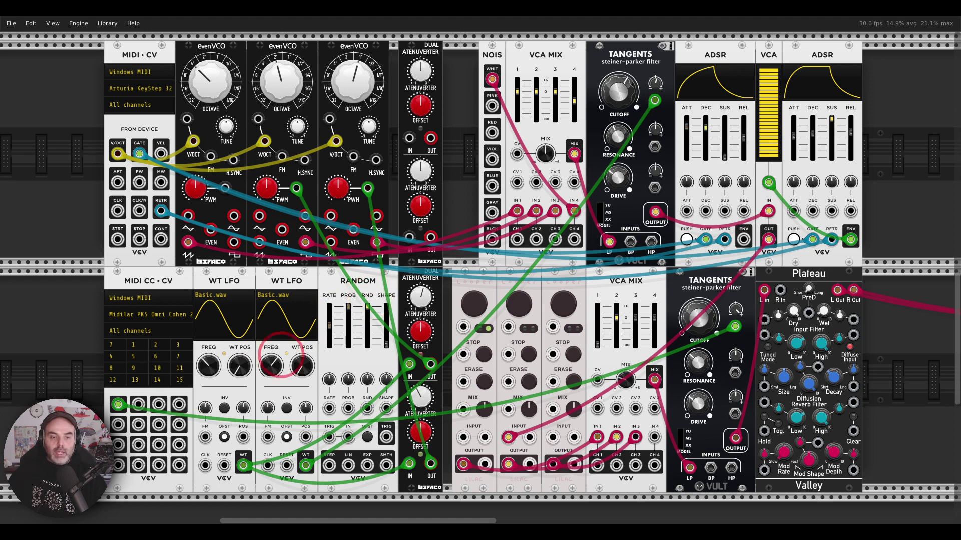
Patch RANDOM's stepped output into the second WT LFO's FM input and adjust that LFO's FM amount
left_click_drag(327, 466, 268, 437)
right_click(329, 460)
left_click_drag(267, 405, 479, 268)
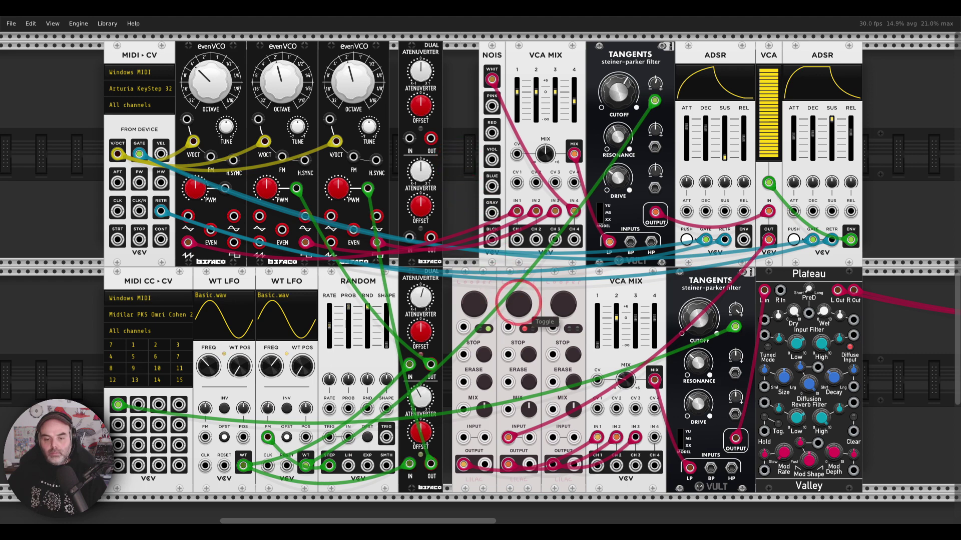
Finish recording the second looper, overdub it once, and set channel 2 of the lower VCA MIX to about -5.6 dB
left_click(518, 302)
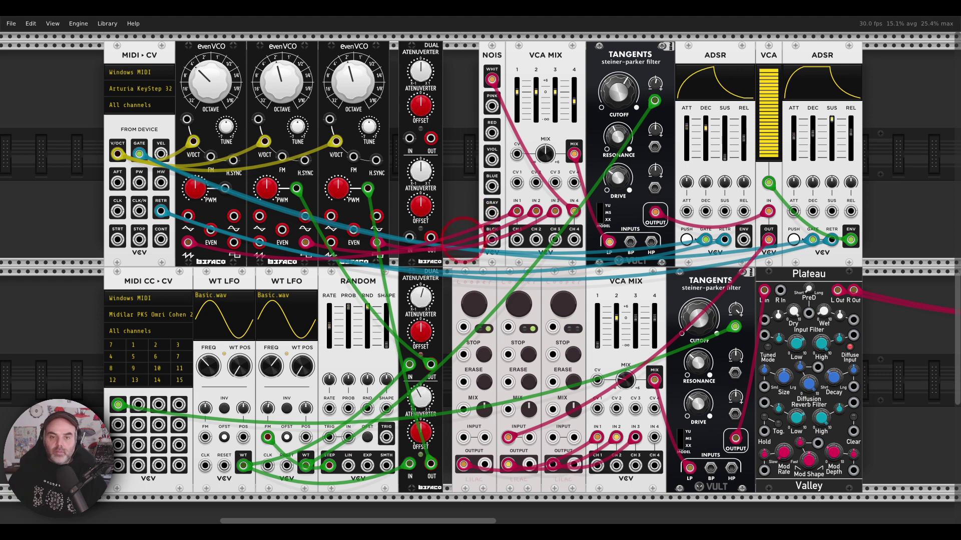
left_click(519, 303)
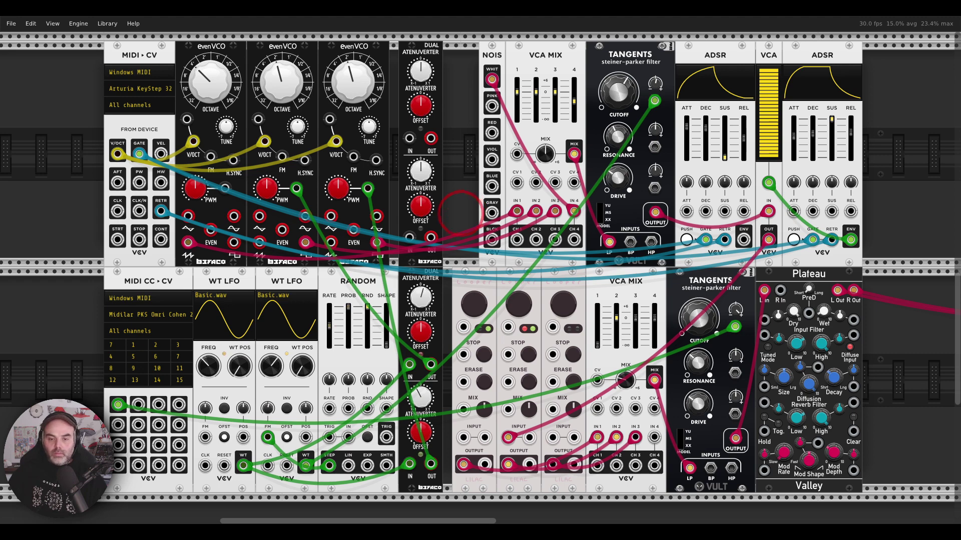
left_click(513, 299)
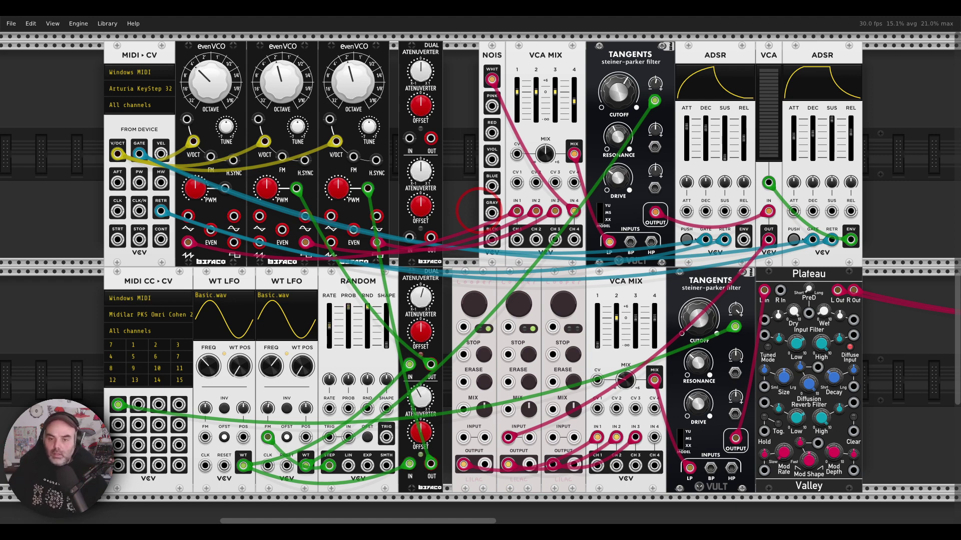
left_click_drag(616, 319, 516, 321)
Set Plateau's input sensitivity to -18 dB and its wet level to about 0.33
scroll(465, 202, "right", 10)
right_click(467, 250)
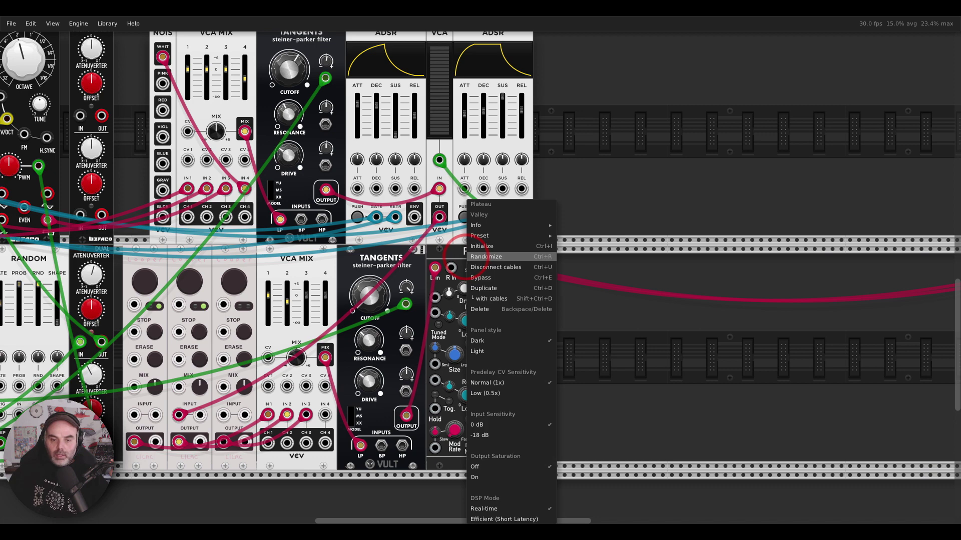
left_click(488, 435)
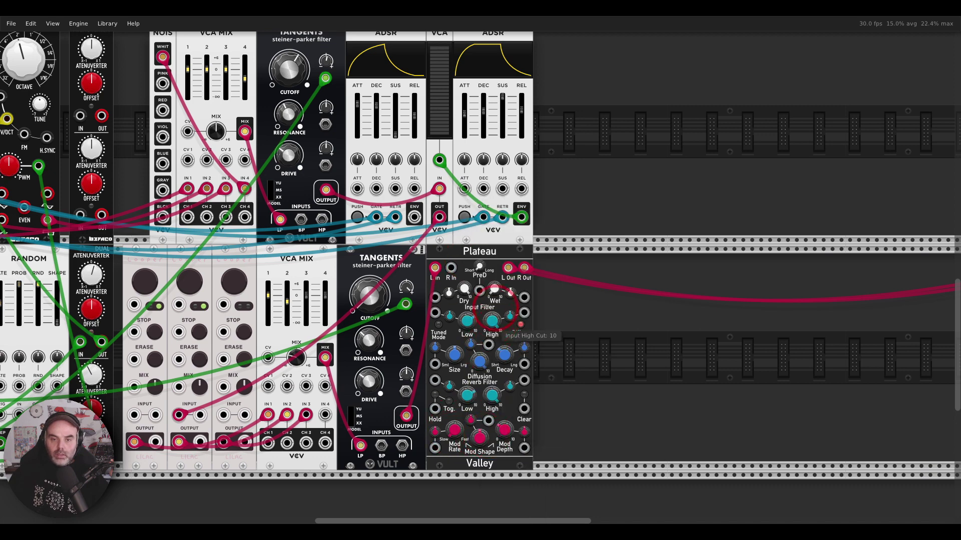
left_click_drag(495, 289, 479, 268)
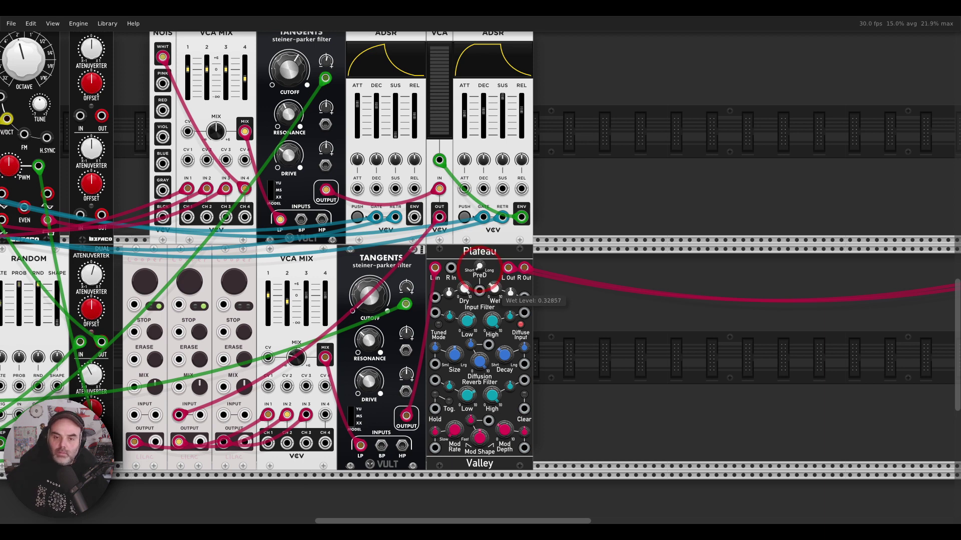
left_click_drag(479, 268, 501, 289)
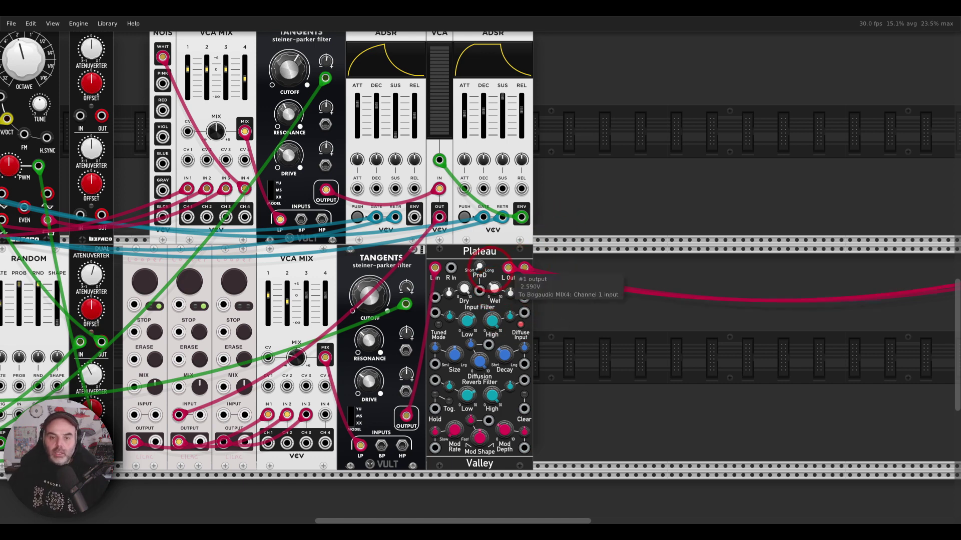
right_click(472, 250)
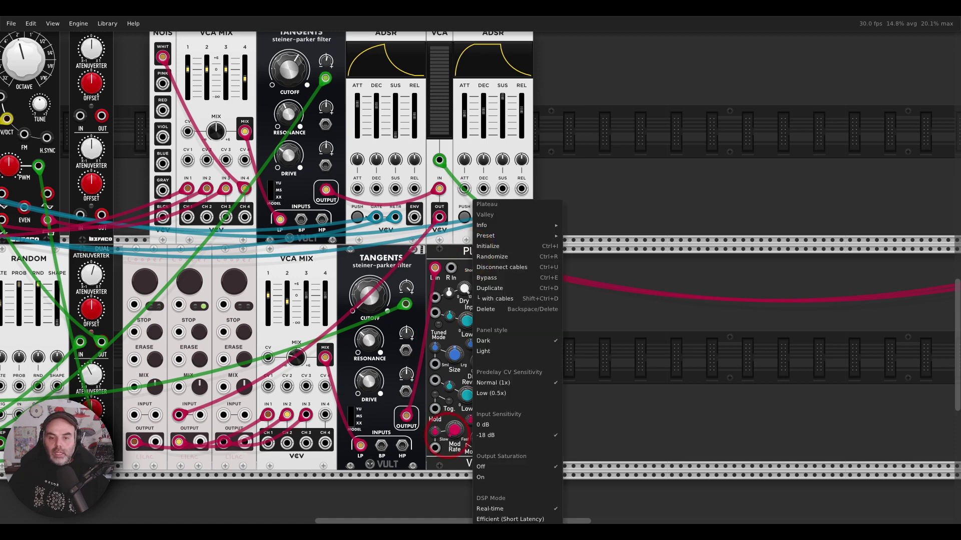
key("Escape")
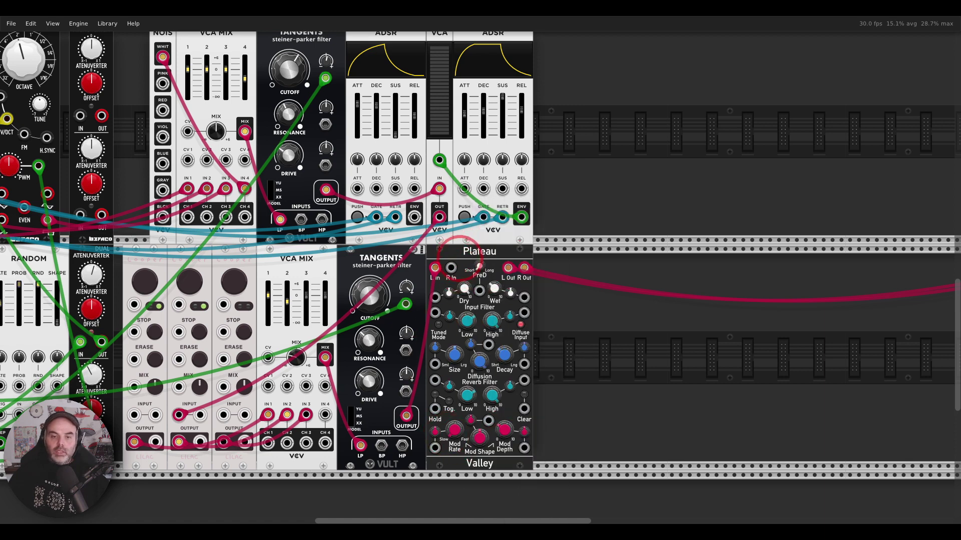
Switch to the image viewer, read the next viewer question about recreating Percussive Vibration, and return to VCV Rack
scroll(481, 270, "left", 10)
scroll(478, 193, "right", 2)
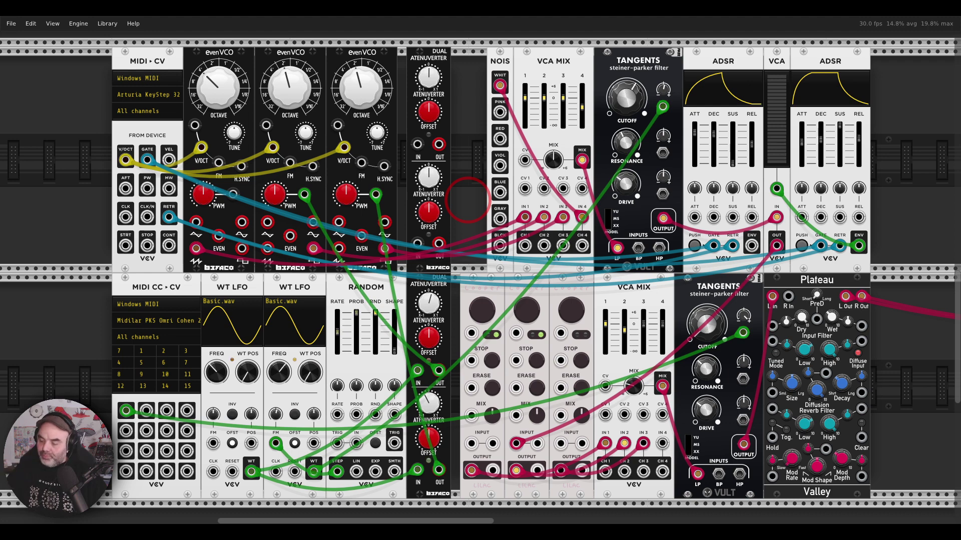
mouse_move(626, 335)
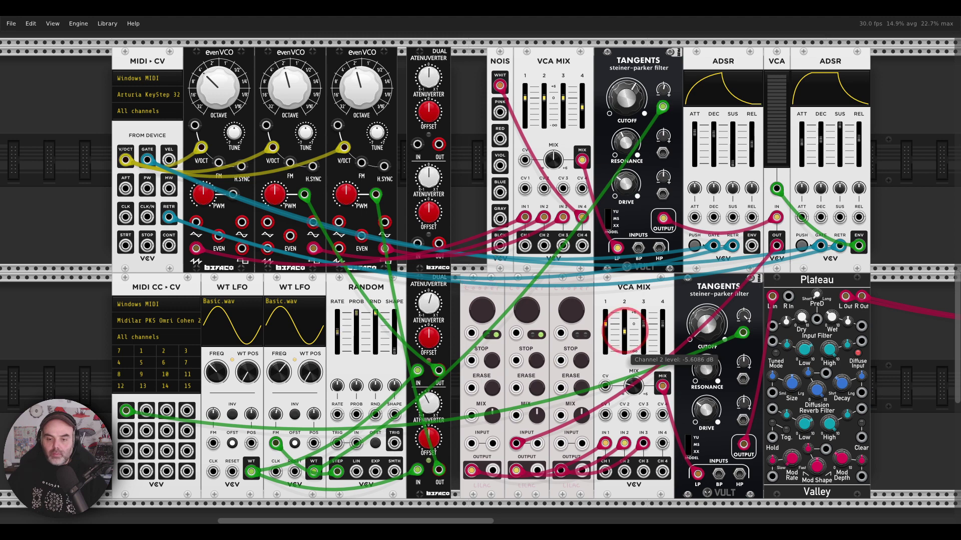
key("alt+Tab")
left_click(947, 273)
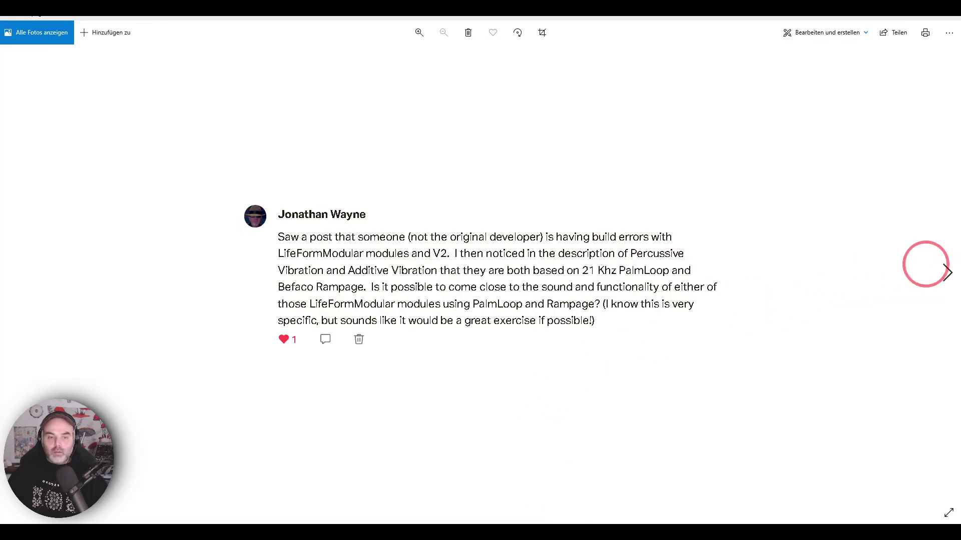
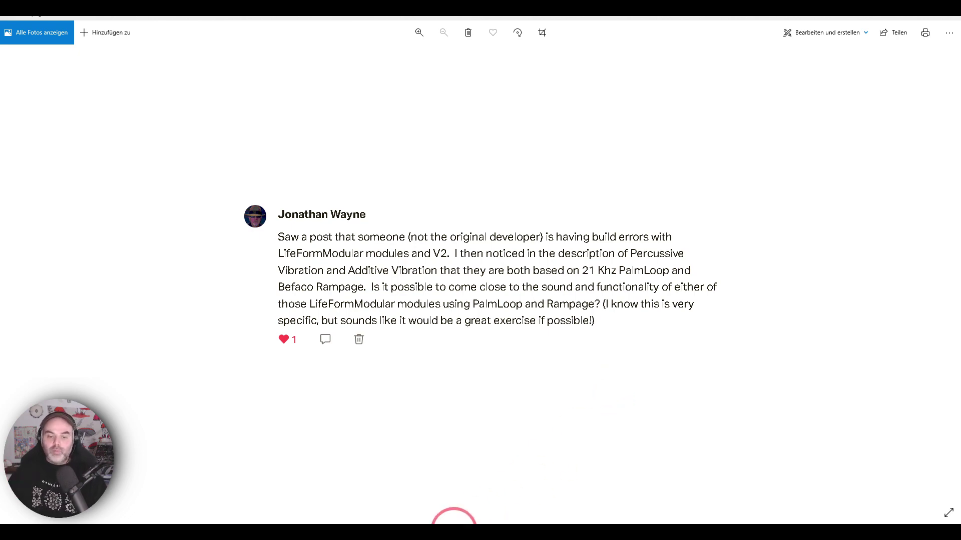
left_click(455, 520)
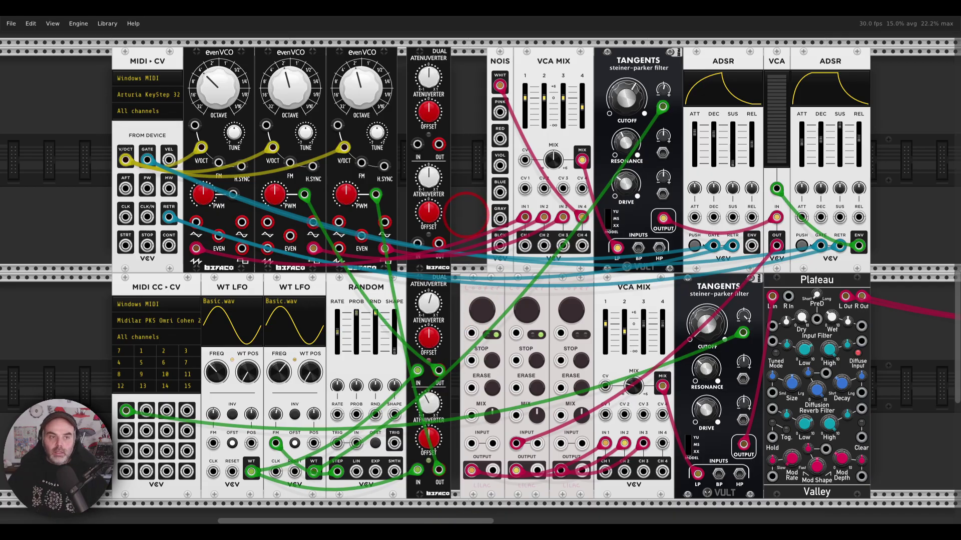
Import the module selection QNA Percussive Vibration.vcvs into the rack
scroll(465, 215, "down", 3)
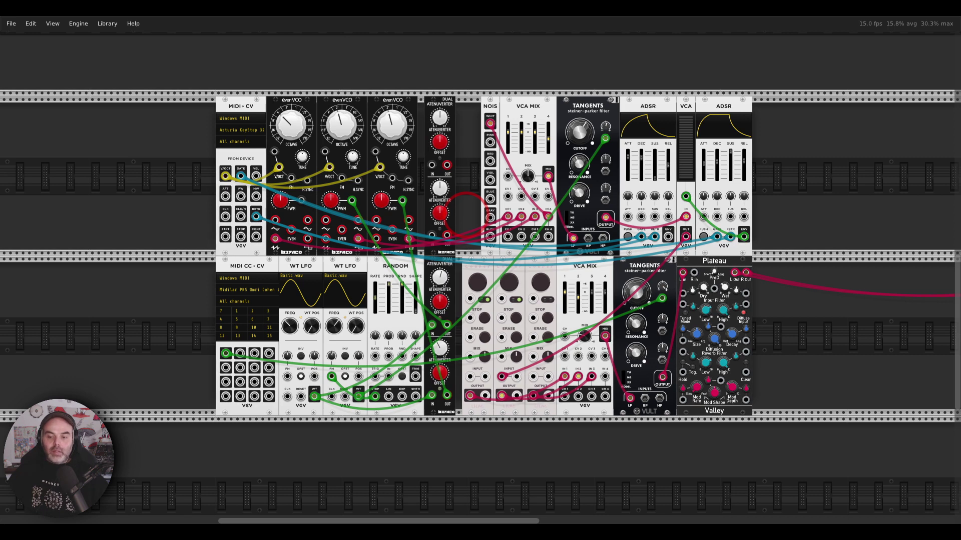
left_click(11, 24)
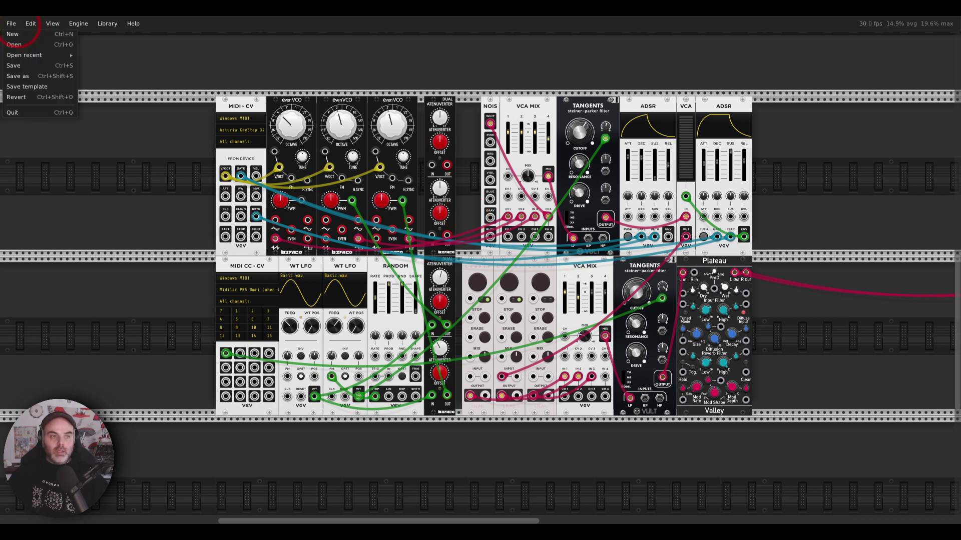
left_click(31, 23)
left_click(30, 23)
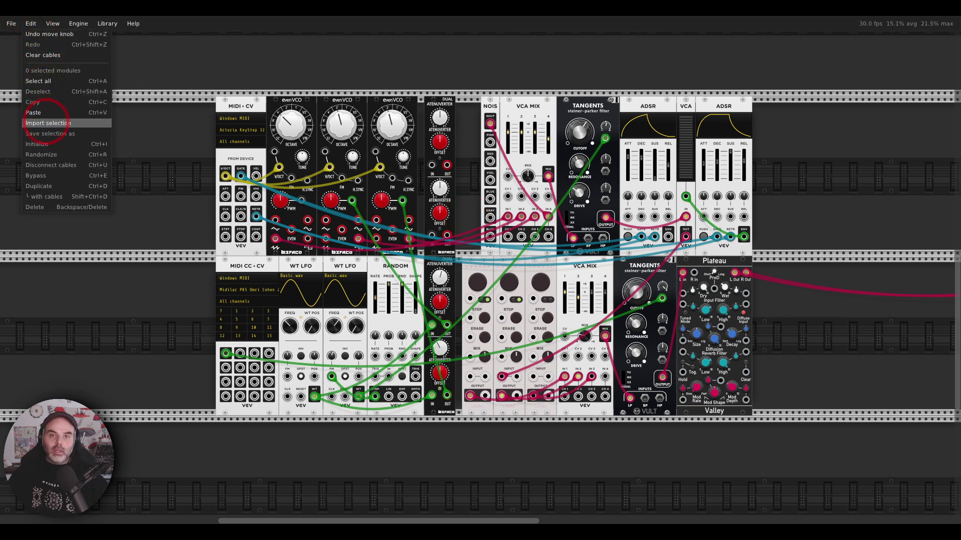
left_click(45, 123)
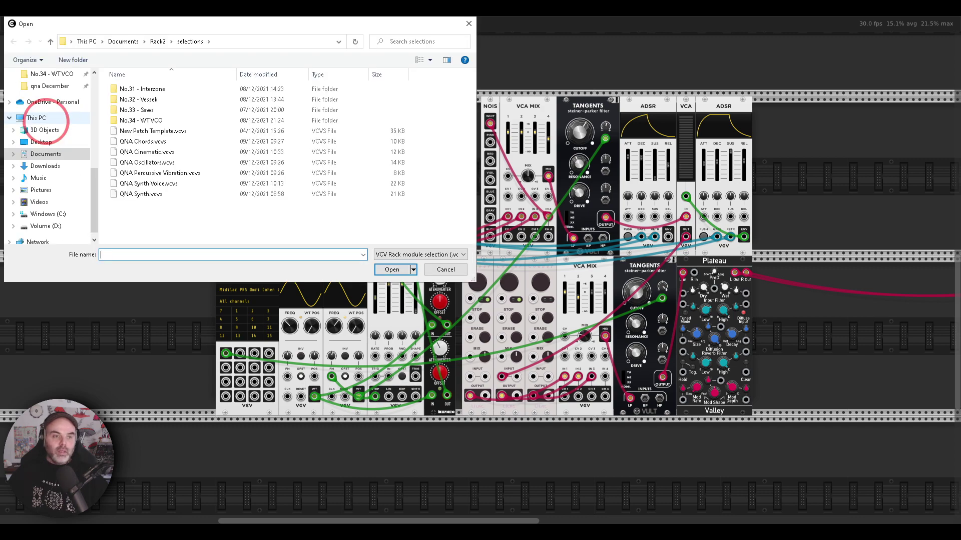
double_click(150, 173)
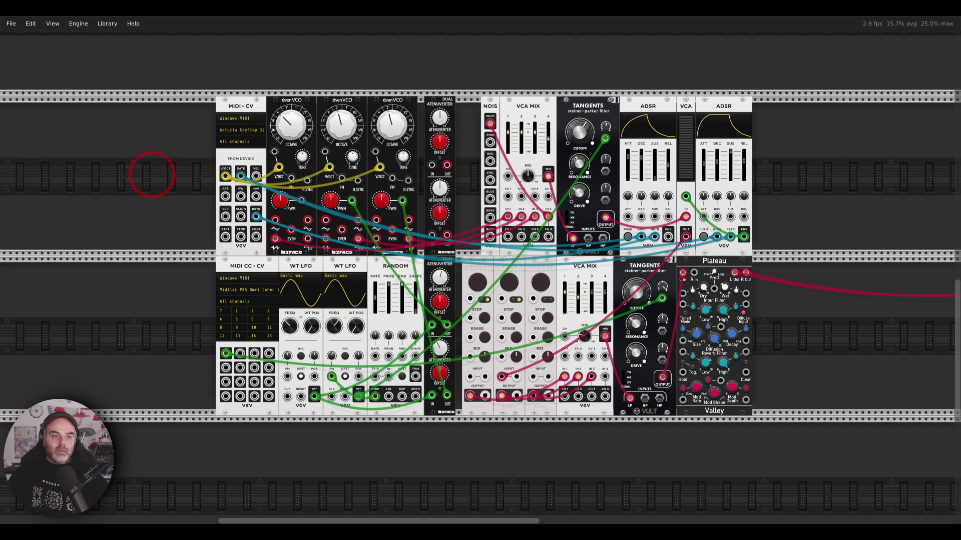
Examine the imported PALM LOOP, noise, crossfader, TANGENTS, VCA, RAMPAGE and AD modules, and deselect them
scroll(212, 183, "down", 6)
scroll(214, 182, "up", 5)
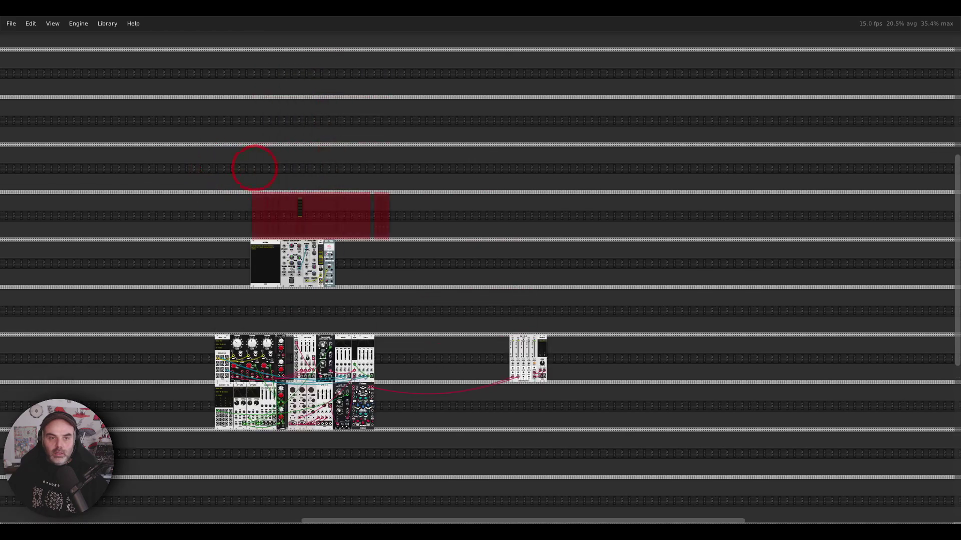
scroll(253, 161, "up", 5)
scroll(425, 204, "up", 8)
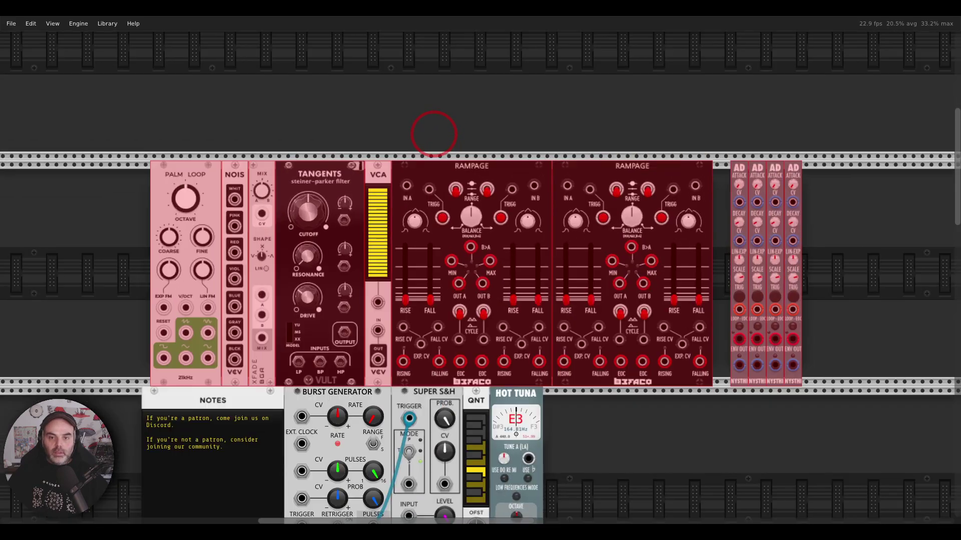
scroll(438, 126, "down", 3)
scroll(443, 125, "up", 6)
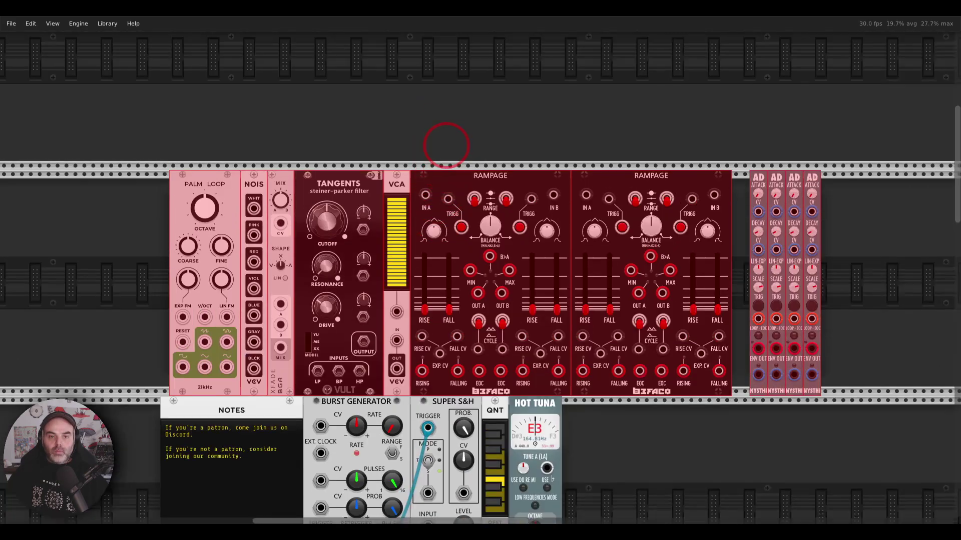
scroll(460, 310, "down", 5)
scroll(447, 194, "up", 4)
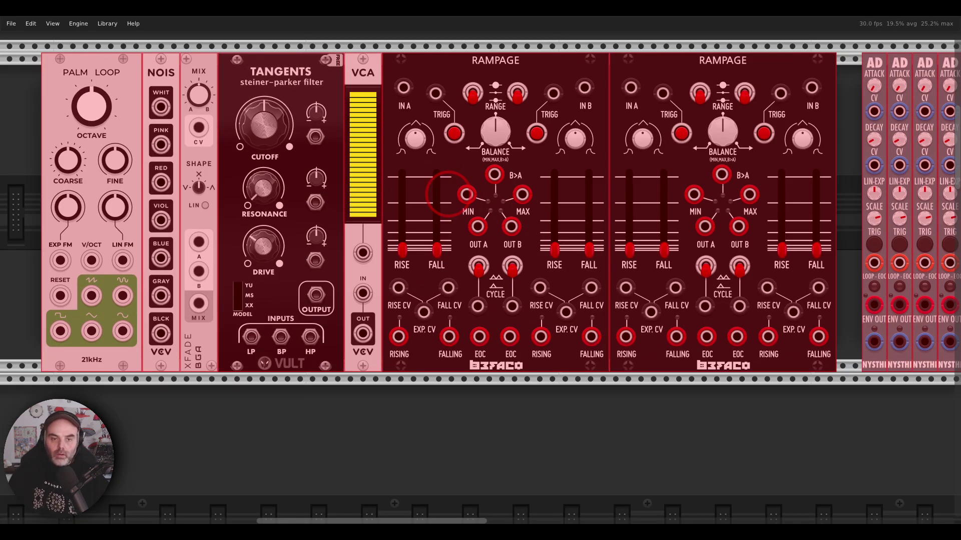
left_click(418, 384)
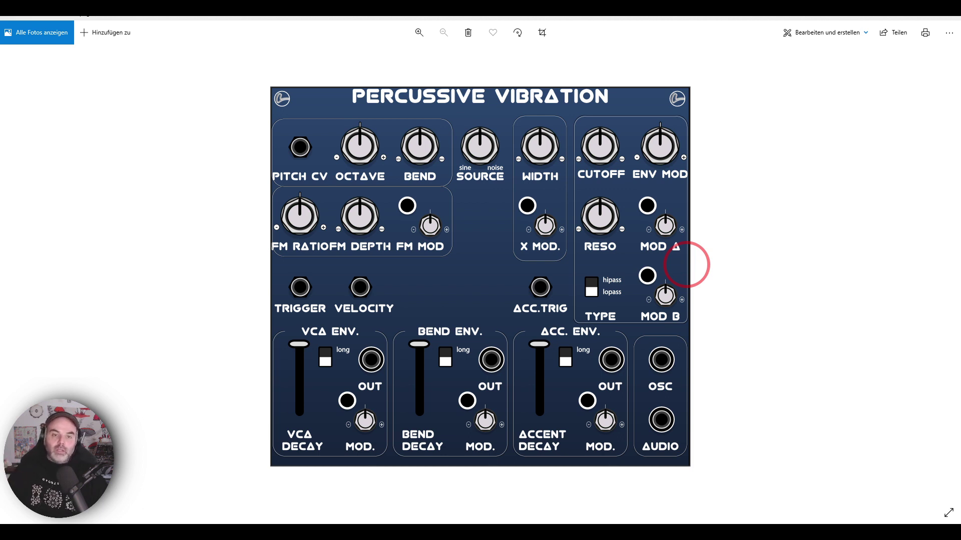
In the image viewer, examine the Percussive Vibration panel's pitch, source, FM and filter controls and its three envelope sections
mouse_move(404, 119)
left_mouse_down()
mouse_move(323, 107)
mouse_move(262, 153)
mouse_move(364, 196)
mouse_move(399, 162)
mouse_move(375, 114)
left_mouse_up()
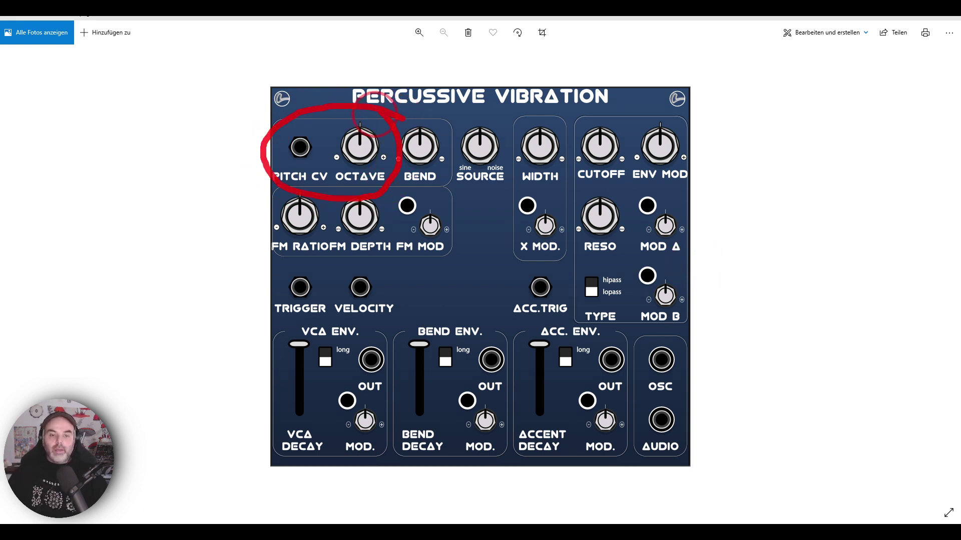
mouse_move(660, 125)
left_mouse_down()
mouse_move(645, 183)
mouse_move(581, 119)
left_mouse_up()
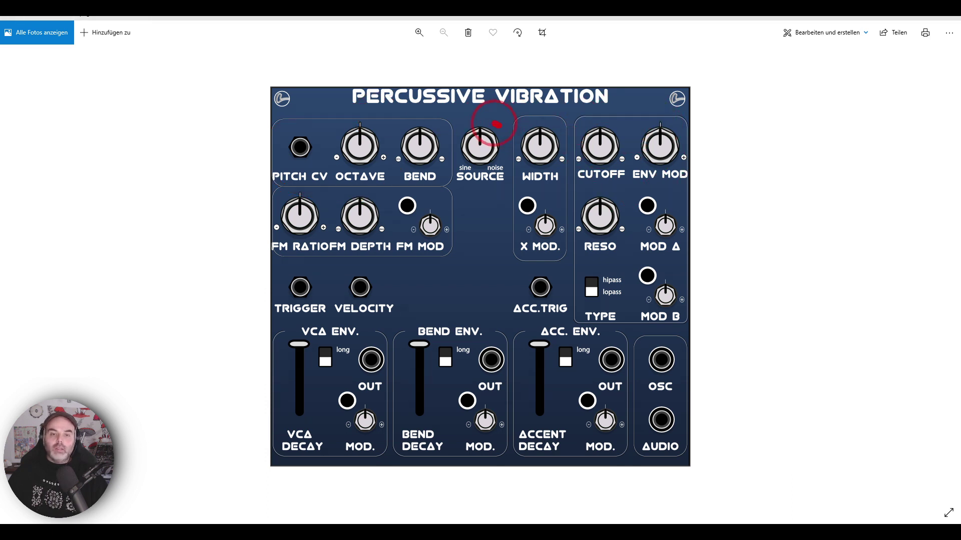
mouse_move(481, 120)
left_mouse_down()
mouse_move(461, 171)
mouse_move(492, 176)
mouse_move(510, 145)
mouse_move(496, 114)
left_mouse_up()
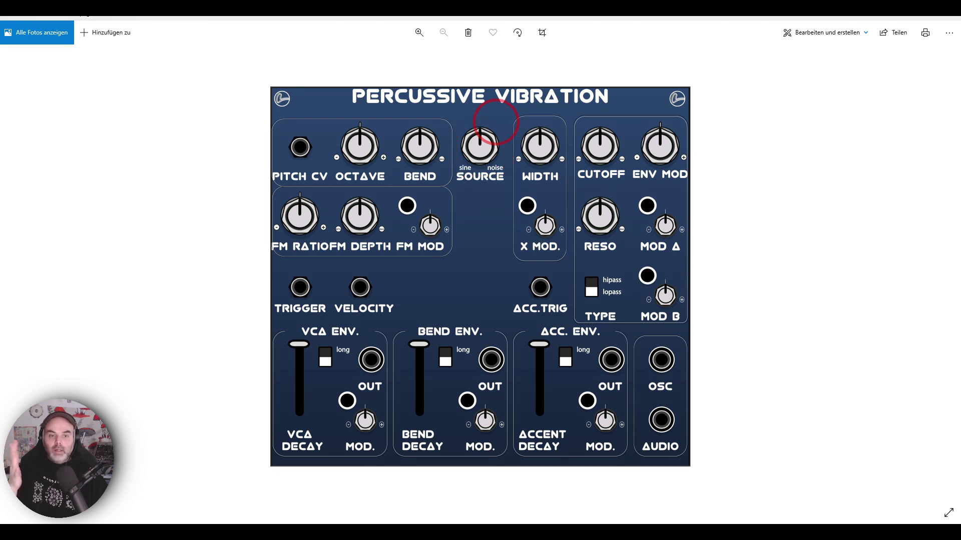
mouse_move(408, 191)
left_mouse_down()
mouse_move(370, 183)
mouse_move(286, 265)
mouse_move(350, 190)
left_mouse_up()
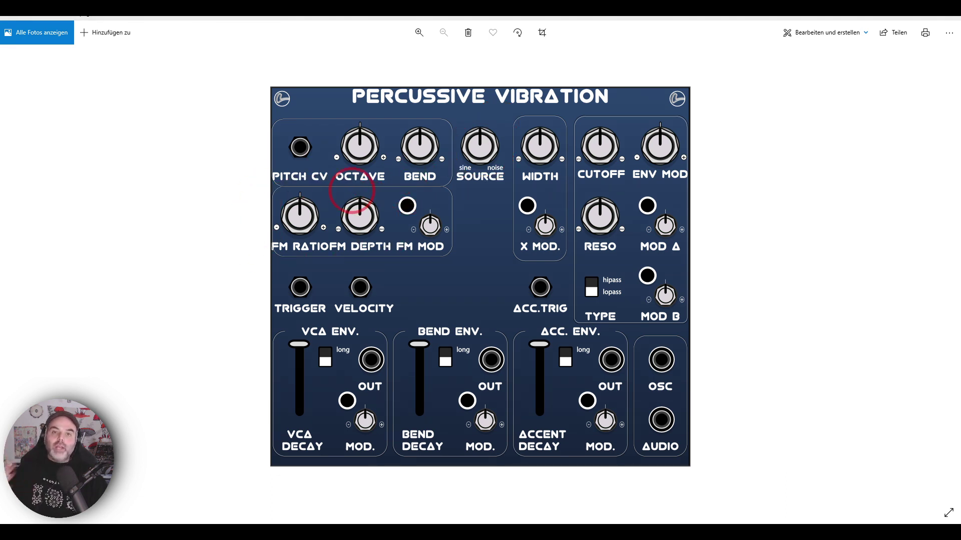
mouse_move(340, 323)
left_mouse_down()
mouse_move(288, 356)
mouse_move(352, 342)
mouse_move(346, 314)
left_mouse_up()
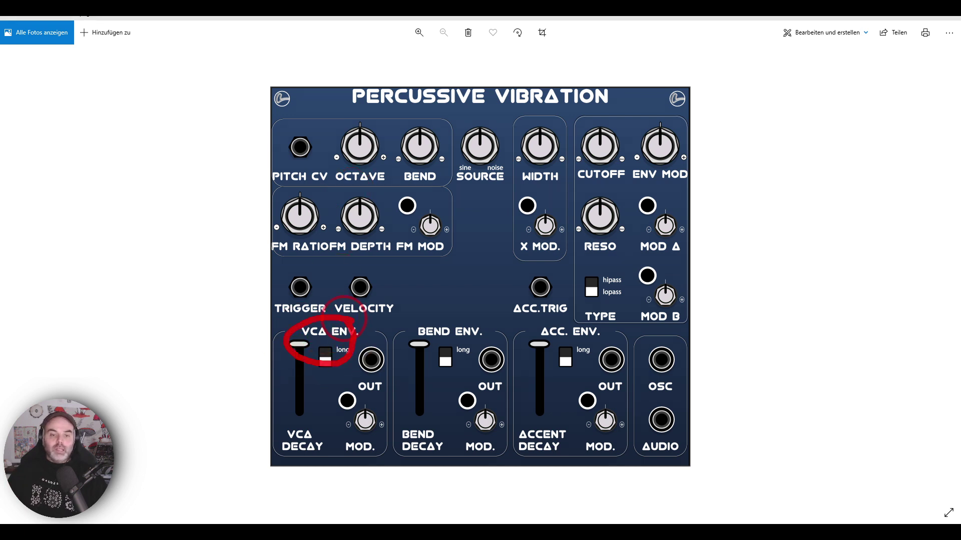
mouse_move(472, 322)
left_mouse_down()
mouse_move(412, 328)
mouse_move(457, 355)
mouse_move(482, 327)
left_mouse_up()
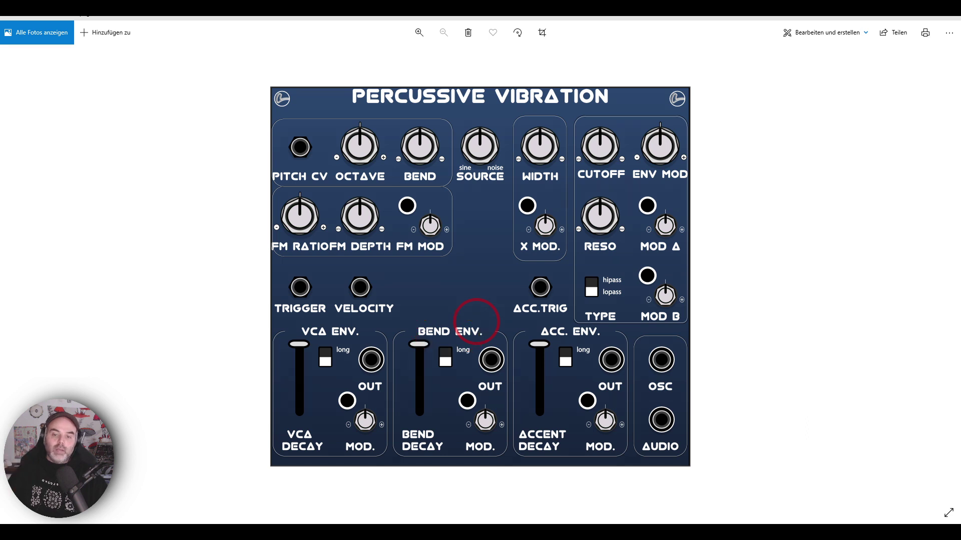
mouse_move(601, 318)
left_mouse_down()
mouse_move(545, 327)
mouse_move(606, 337)
left_mouse_up()
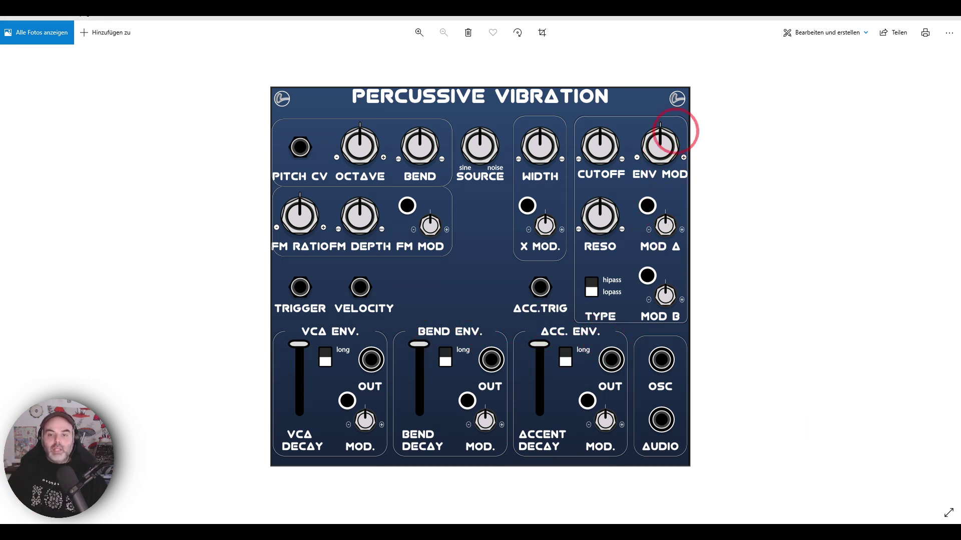
mouse_move(681, 121)
left_mouse_down()
mouse_move(638, 134)
mouse_move(645, 171)
mouse_move(686, 177)
mouse_move(695, 141)
mouse_move(691, 118)
left_mouse_up()
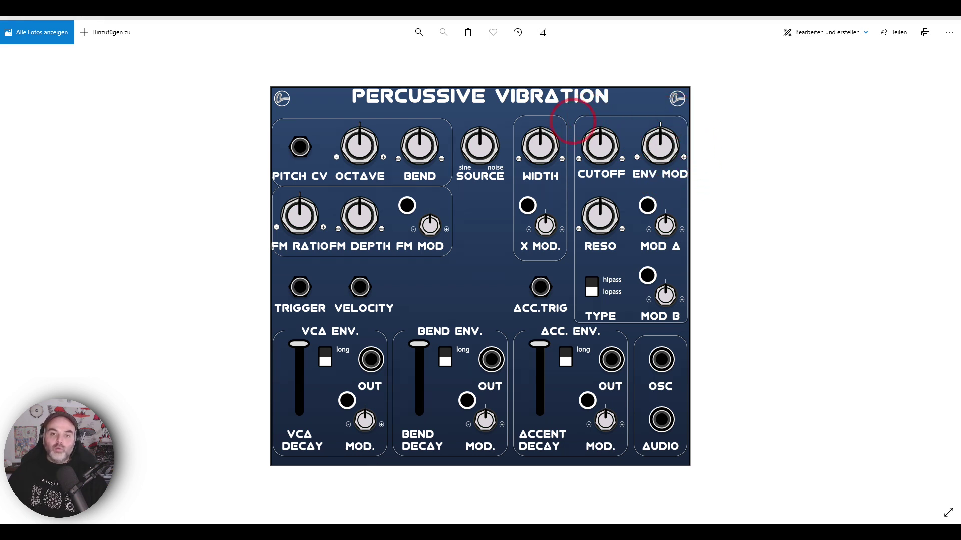
Return to VCV Rack and patch PALM LOOP's sine output to the crossfader's A input and the white noise output to its B input
mouse_move(565, 124)
left_mouse_down()
mouse_move(534, 118)
mouse_move(502, 139)
mouse_move(515, 175)
mouse_move(579, 145)
left_mouse_up()
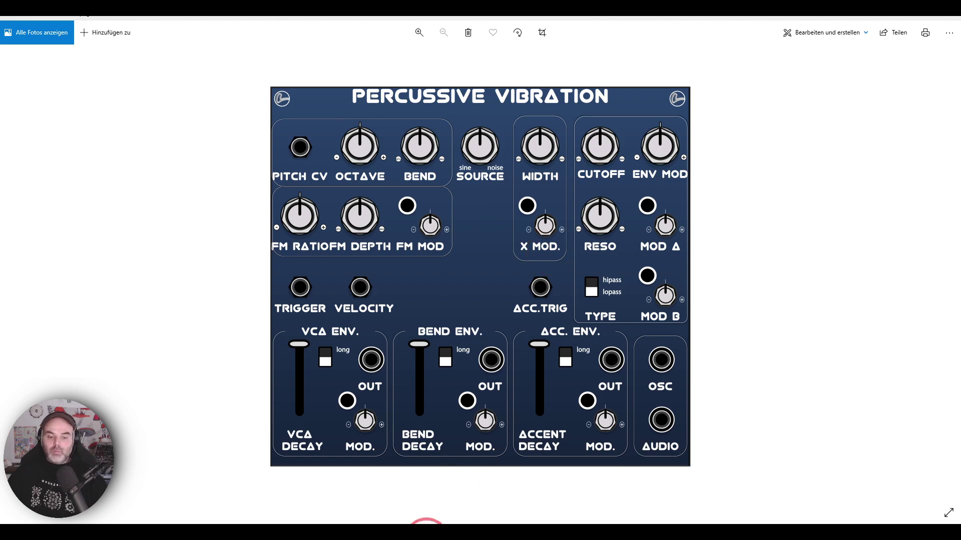
left_click(427, 520)
left_click_drag(386, 90, 440, 103)
mouse_move(152, 79)
left_mouse_down()
mouse_move(124, 78)
mouse_move(103, 129)
mouse_move(161, 120)
mouse_move(150, 74)
left_mouse_up()
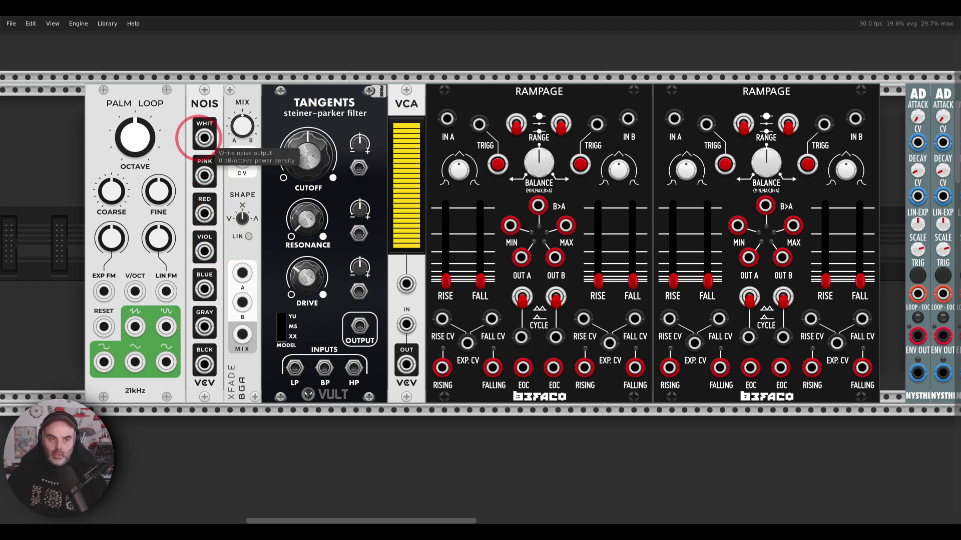
right_click(167, 325)
left_click_drag(167, 325, 242, 273)
right_click(204, 136)
left_click_drag(233, 188, 242, 302)
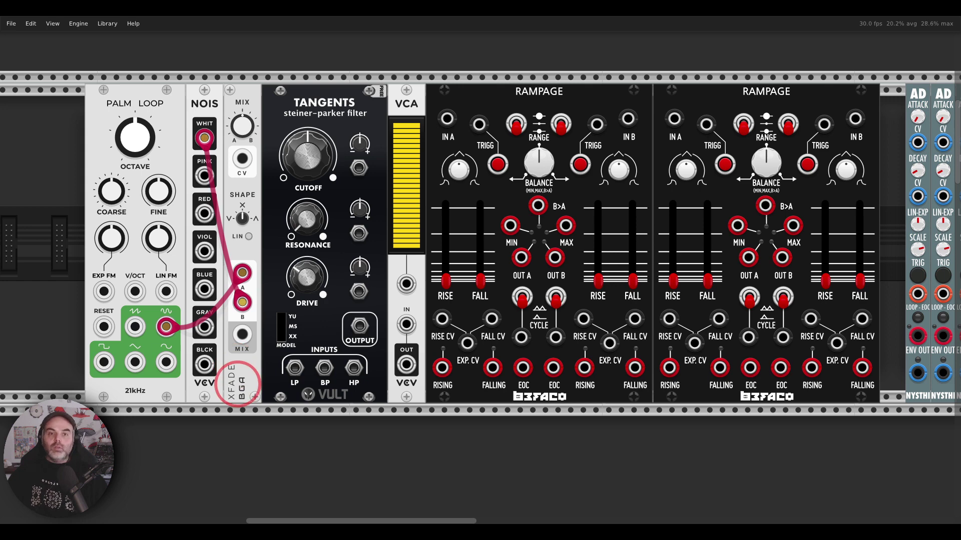
mouse_move(242, 125)
left_click_drag(242, 126, 480, 300)
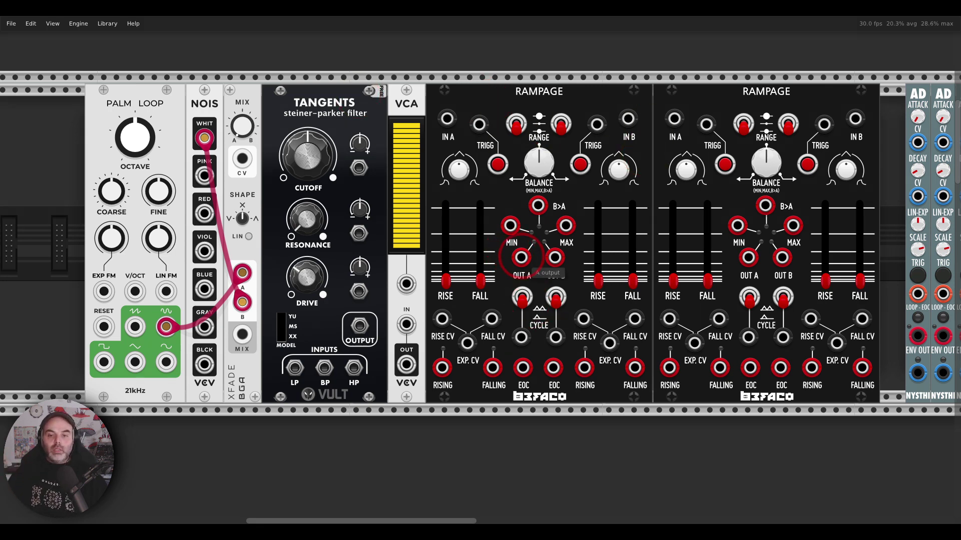
Patch the first RAMPAGE's Out A to the VCA's CV and Out B to TANGENTS' cutoff CV, and the second's Out A to PALM LOOP's EXP FM
left_click_drag(521, 257, 406, 283)
left_click_drag(555, 257, 359, 169)
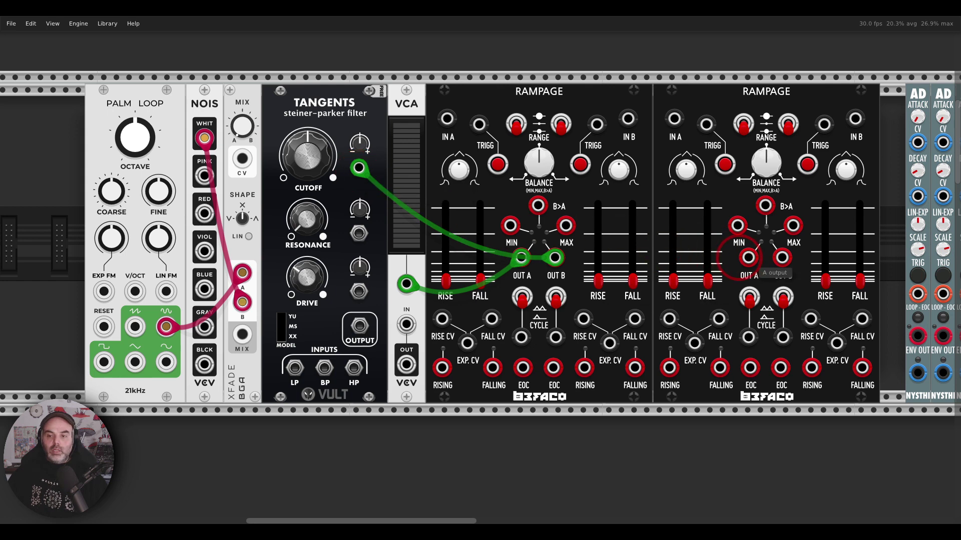
left_click_drag(748, 257, 104, 291)
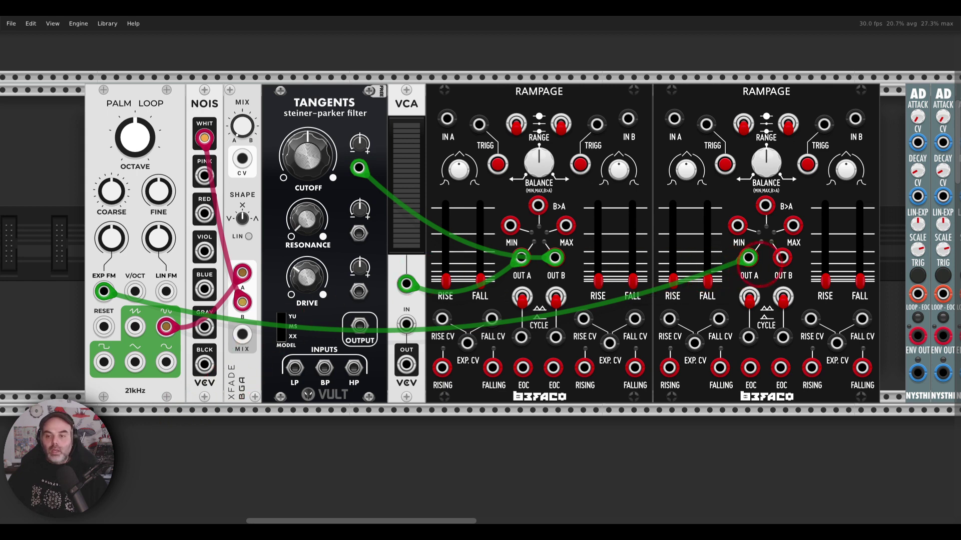
left_click_drag(781, 258, 683, 339)
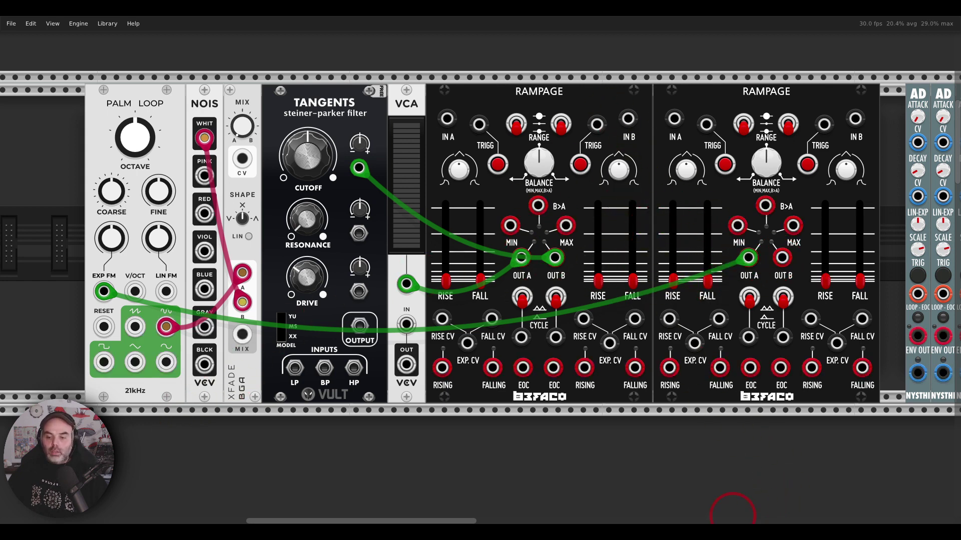
Switch to the image viewer, examine the Percussive Vibration panel's accent trigger and accent envelope, and return to VCV Rack
key("alt+Tab")
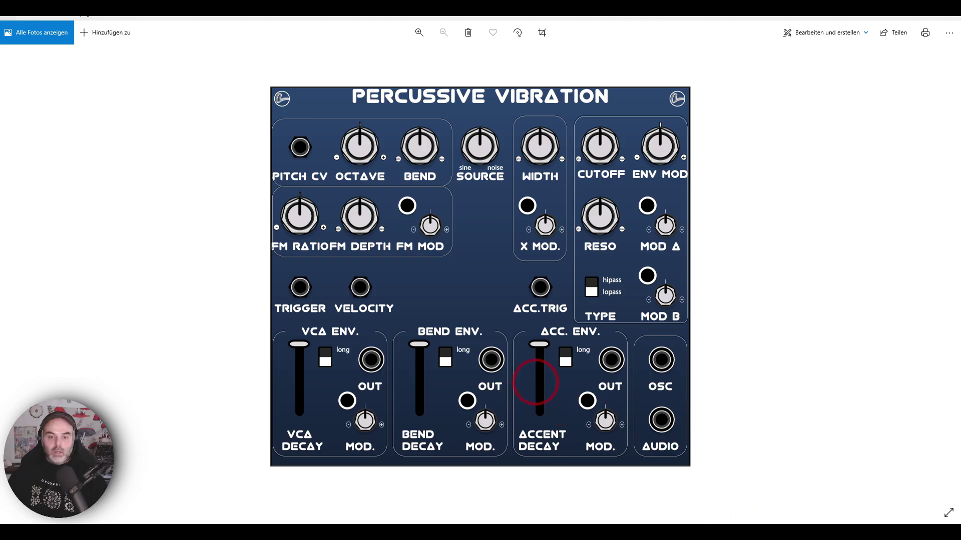
mouse_move(507, 279)
left_mouse_down()
mouse_move(546, 342)
mouse_move(556, 278)
left_mouse_up()
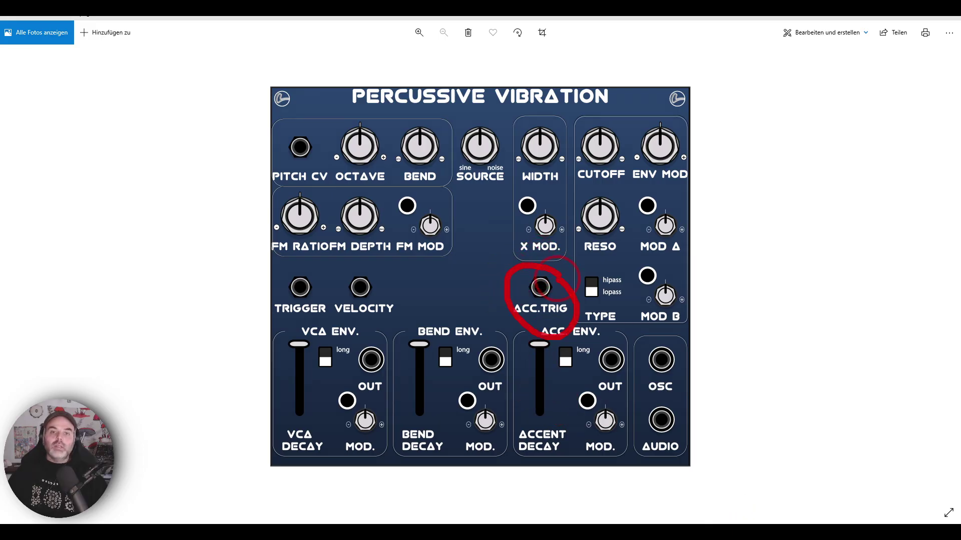
mouse_move(623, 342)
left_mouse_down()
mouse_move(601, 350)
mouse_move(601, 379)
mouse_move(618, 349)
mouse_move(610, 365)
mouse_move(405, 269)
mouse_move(415, 217)
left_mouse_up()
mouse_move(581, 323)
left_mouse_down()
mouse_move(581, 256)
mouse_move(548, 253)
mouse_move(596, 258)
left_mouse_up()
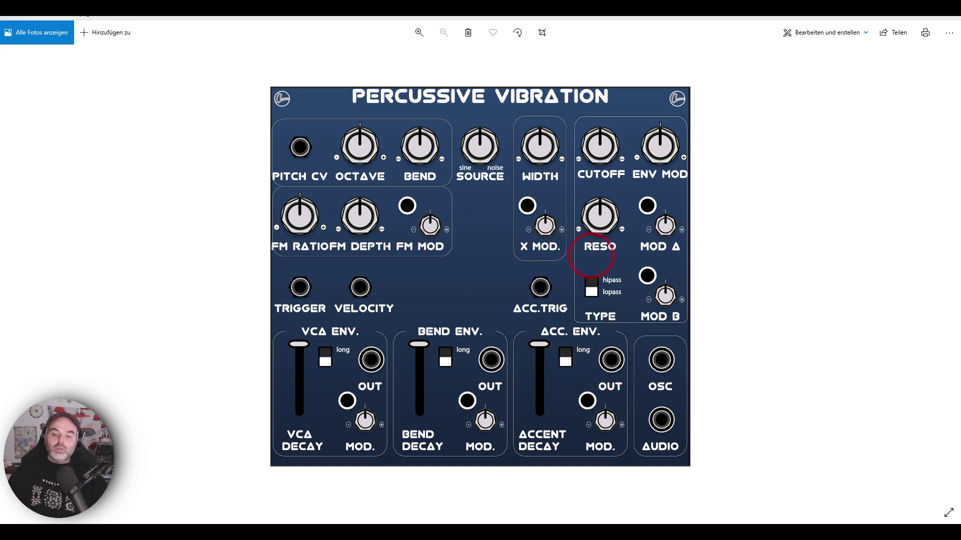
left_click(447, 522)
mouse_move(770, 250)
left_mouse_down()
mouse_move(803, 221)
mouse_move(763, 228)
left_mouse_up()
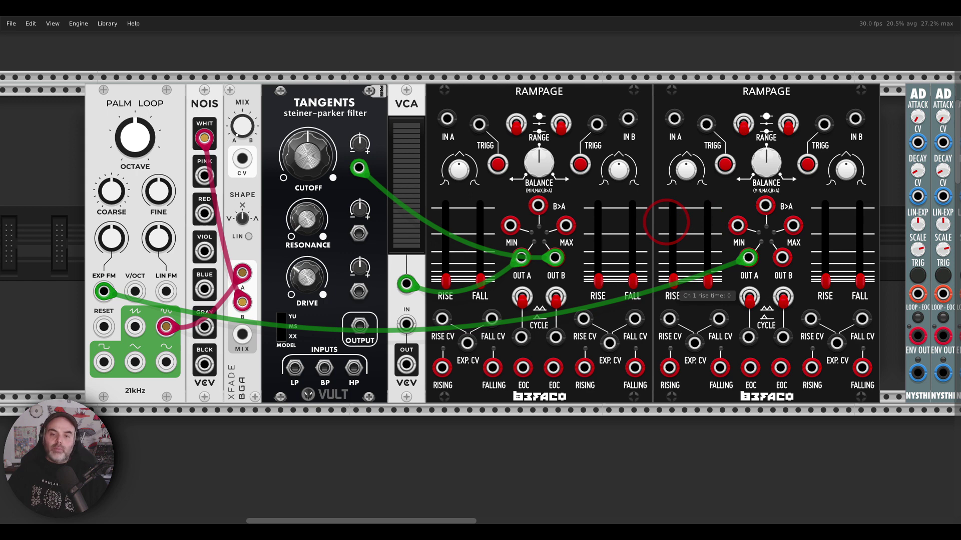
Examine the four AD envelope modules beside the RAMPAGE modules and the FM inputs and controls of PALM LOOP
left_click_drag(678, 213, 506, 208)
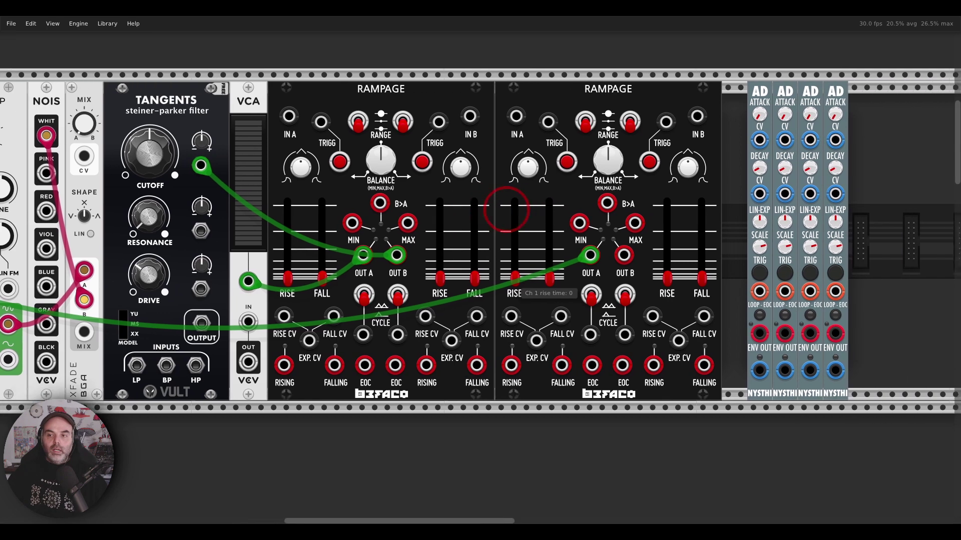
mouse_move(740, 64)
left_mouse_down()
mouse_move(701, 132)
mouse_move(825, 123)
mouse_move(844, 85)
mouse_move(837, 105)
mouse_move(746, 90)
mouse_move(712, 72)
left_mouse_up()
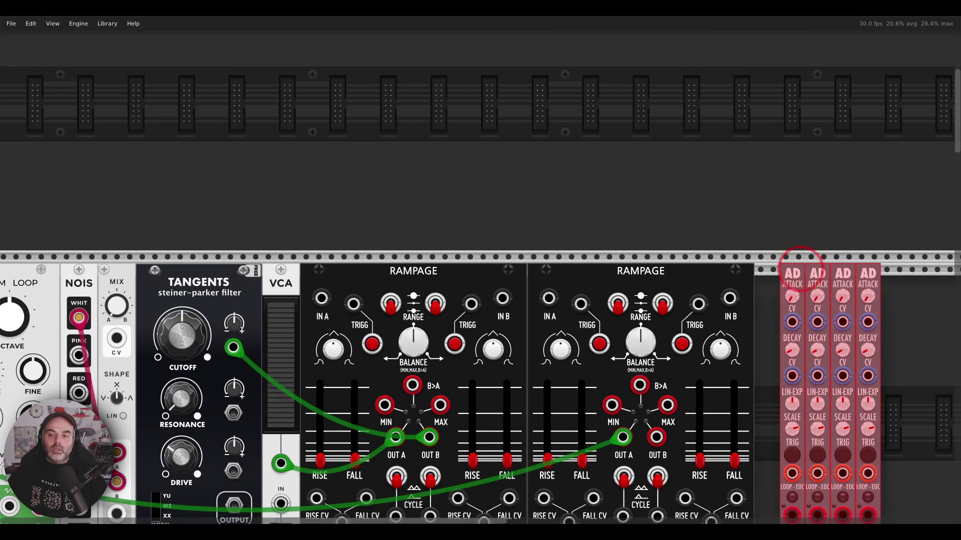
left_click_drag(798, 268, 615, 201)
left_click(780, 315)
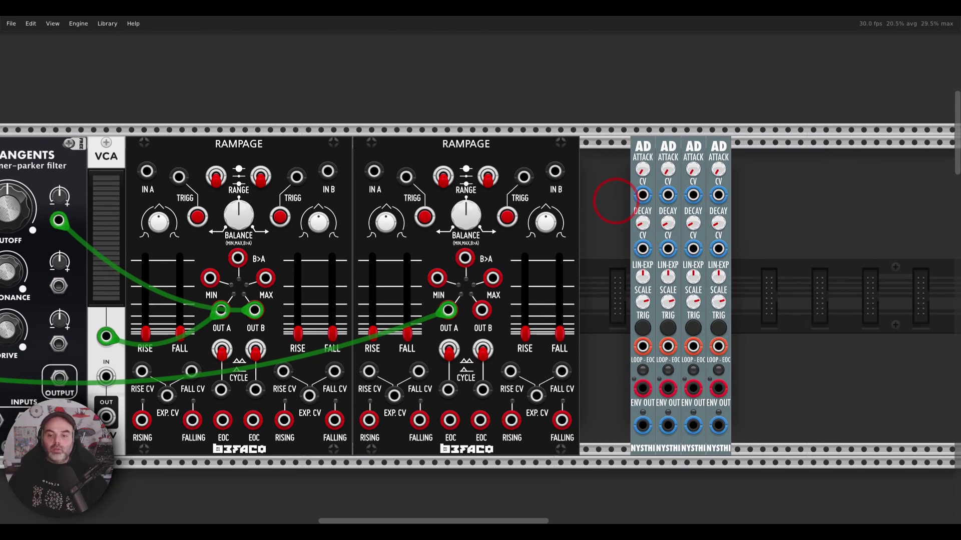
left_click_drag(325, 167, 595, 145)
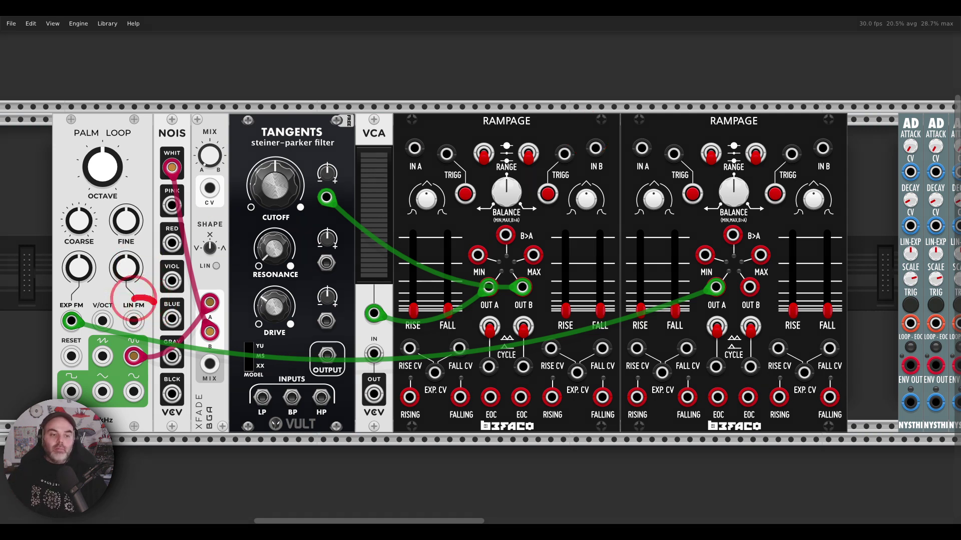
mouse_move(74, 306)
left_mouse_down()
mouse_move(41, 300)
mouse_move(64, 339)
mouse_move(94, 320)
mouse_move(85, 293)
left_mouse_up()
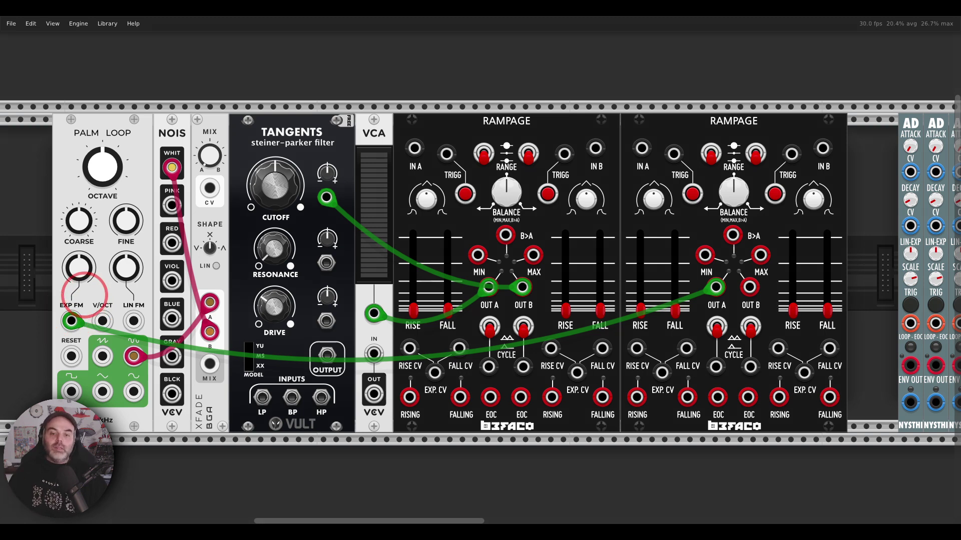
Switch to the image viewer, examine the Percussive Vibration panel's width and filter sections, and return to VCV Rack
left_click(757, 530)
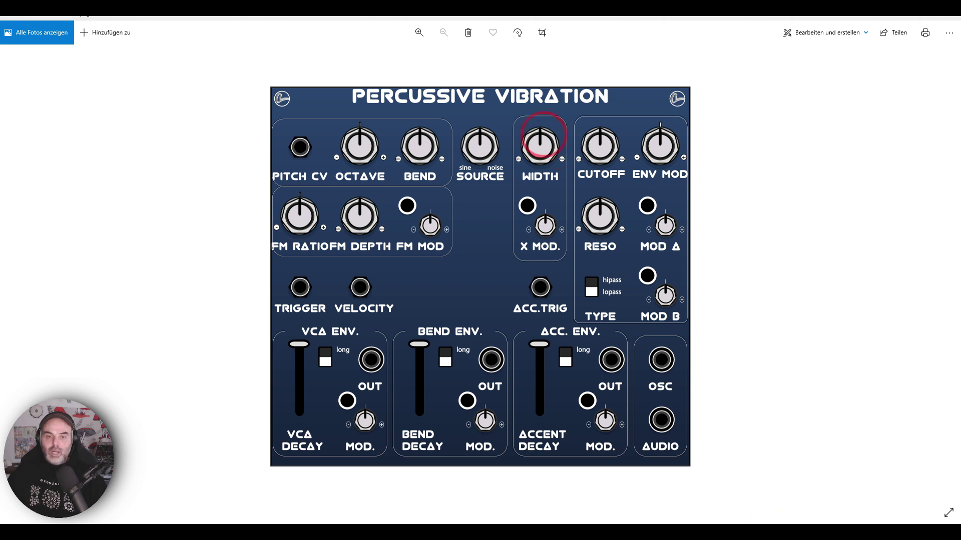
mouse_move(543, 115)
left_mouse_down()
mouse_move(512, 160)
mouse_move(576, 161)
mouse_move(573, 114)
left_mouse_up()
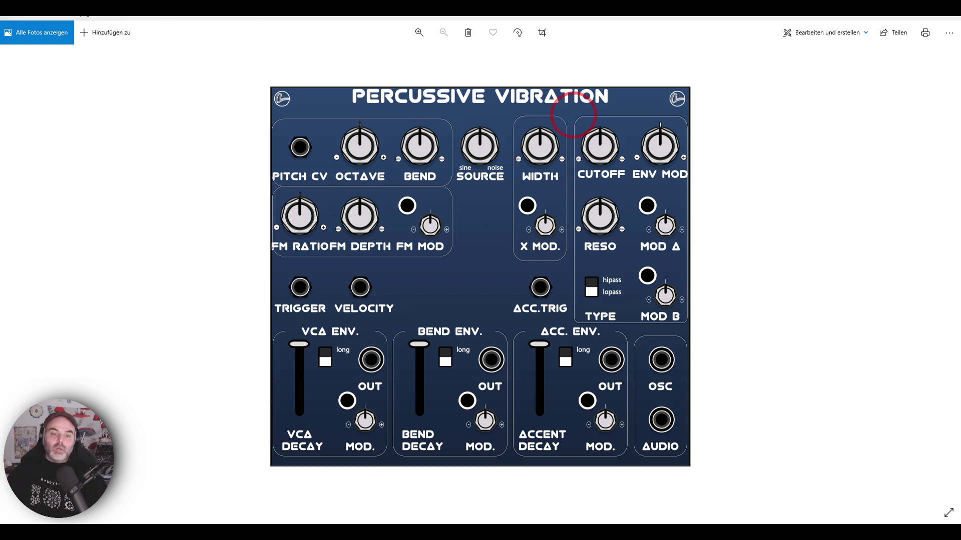
key("alt+Tab")
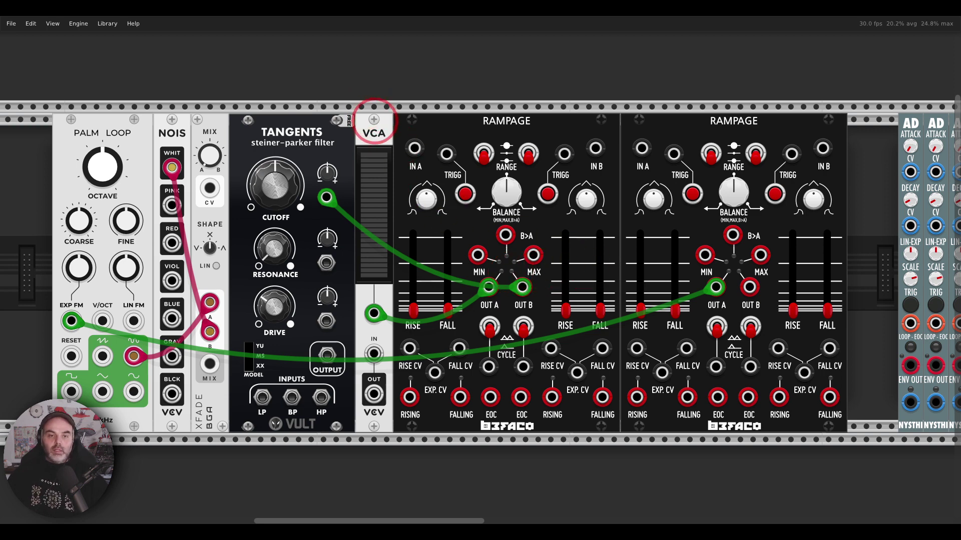
Duplicate the VCA module and patch the original VCA's output into the duplicate's channel input
key("ctrl+d")
left_click(373, 95)
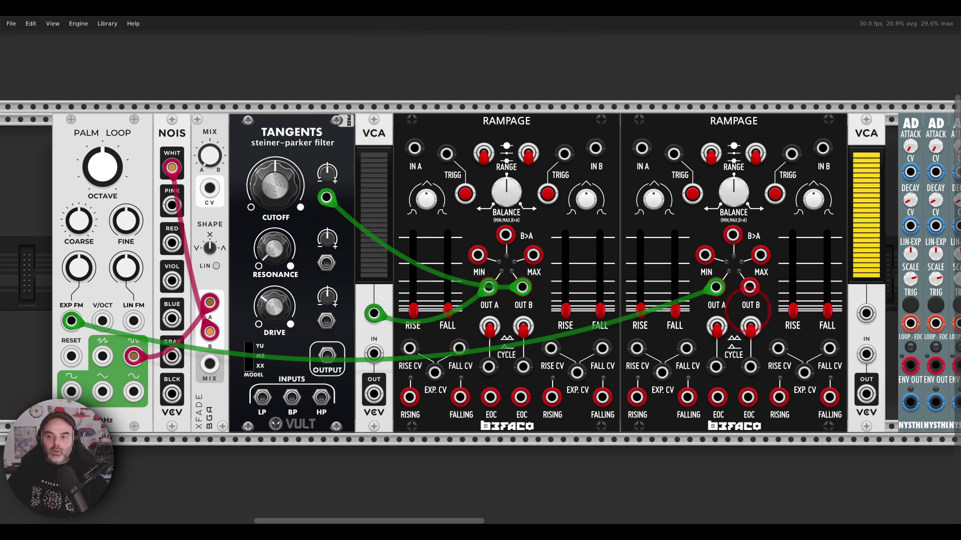
right_click(374, 419)
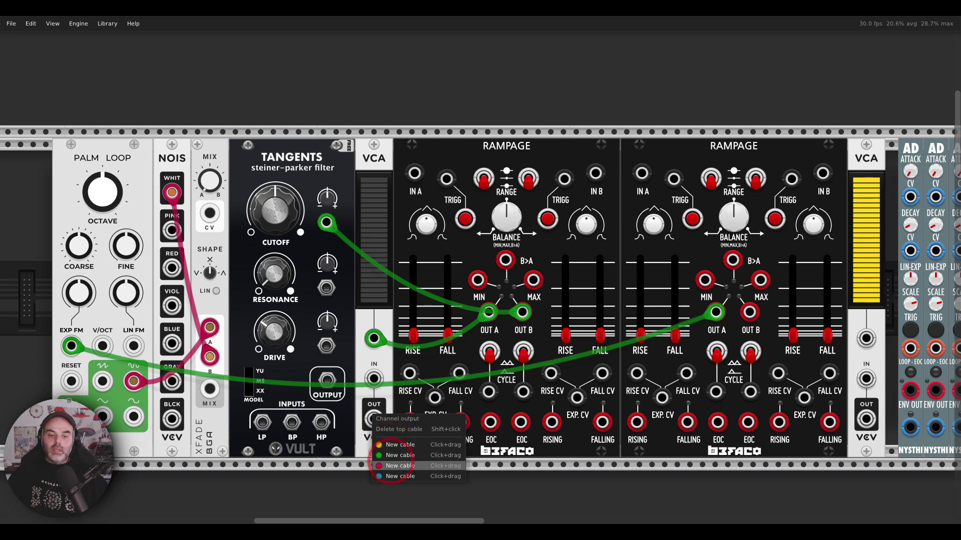
left_click_drag(400, 429, 866, 379)
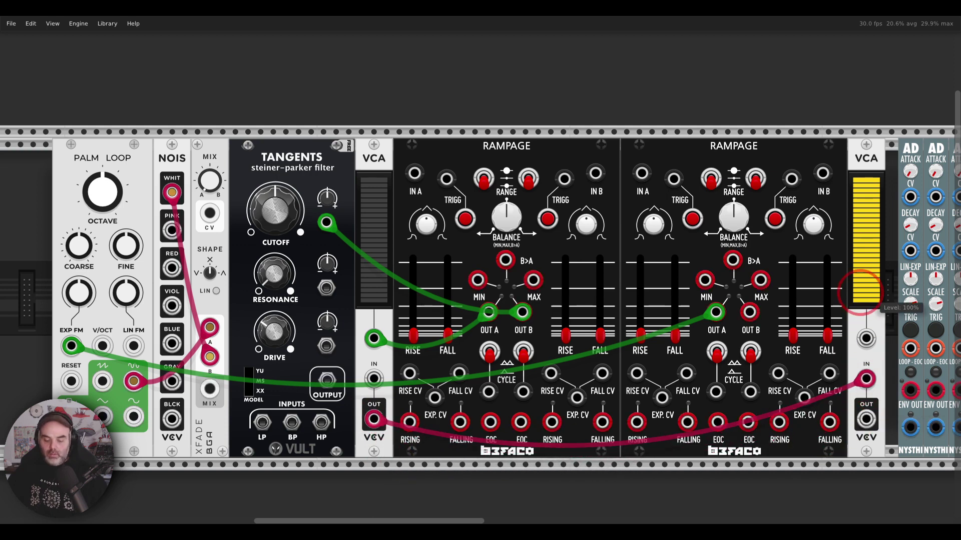
mouse_move(893, 155)
left_mouse_down()
mouse_move(844, 176)
mouse_move(870, 320)
mouse_move(889, 163)
mouse_move(880, 315)
left_mouse_up()
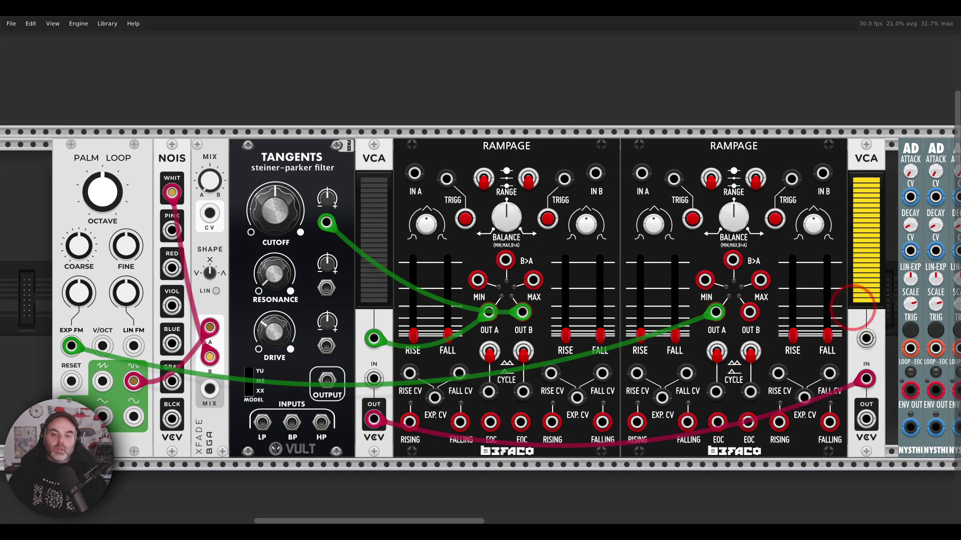
left_click_drag(793, 373, 790, 370)
In the image viewer, examine the Percussive Vibration panel's accent trigger and its VCA, bend and accent envelopes, and return to VCV Rack
key("alt+Tab")
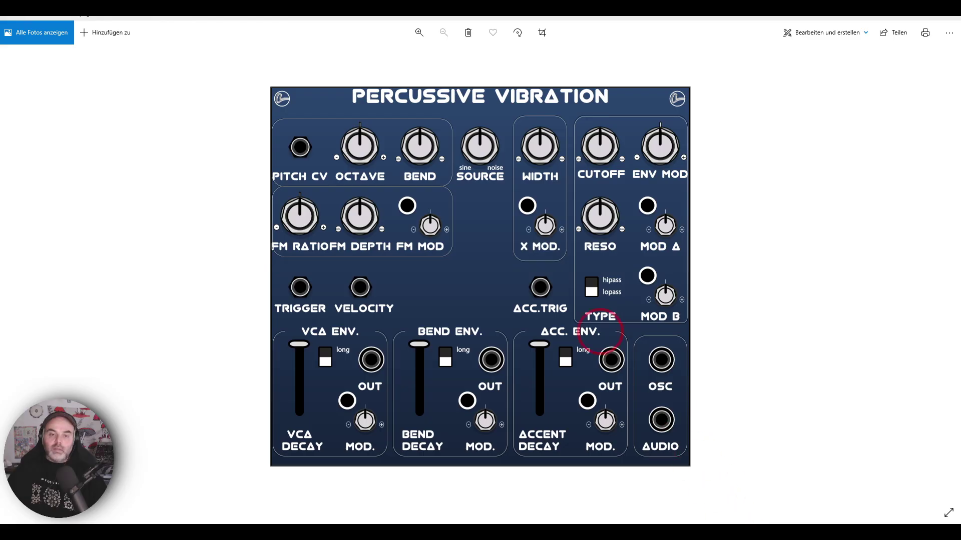
left_click_drag(596, 313, 593, 308)
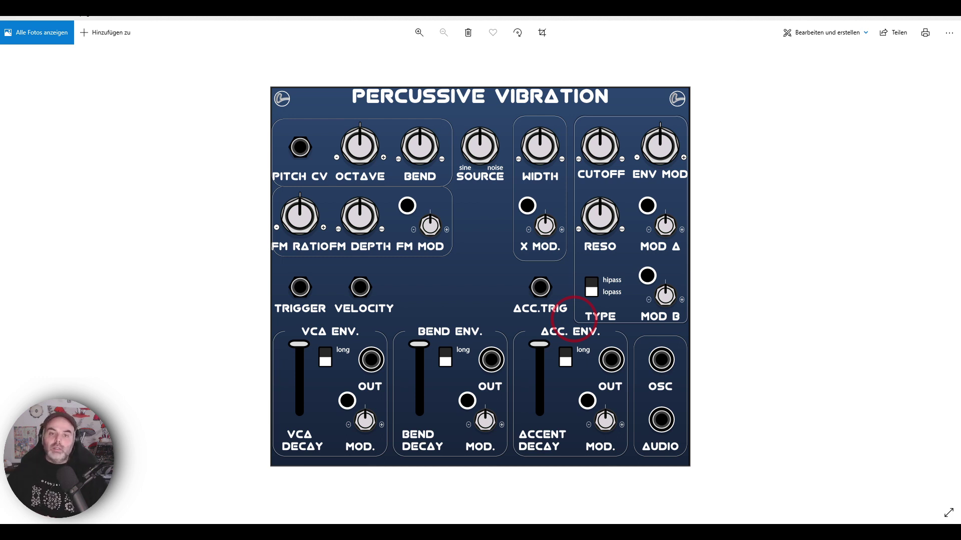
left_click(432, 507)
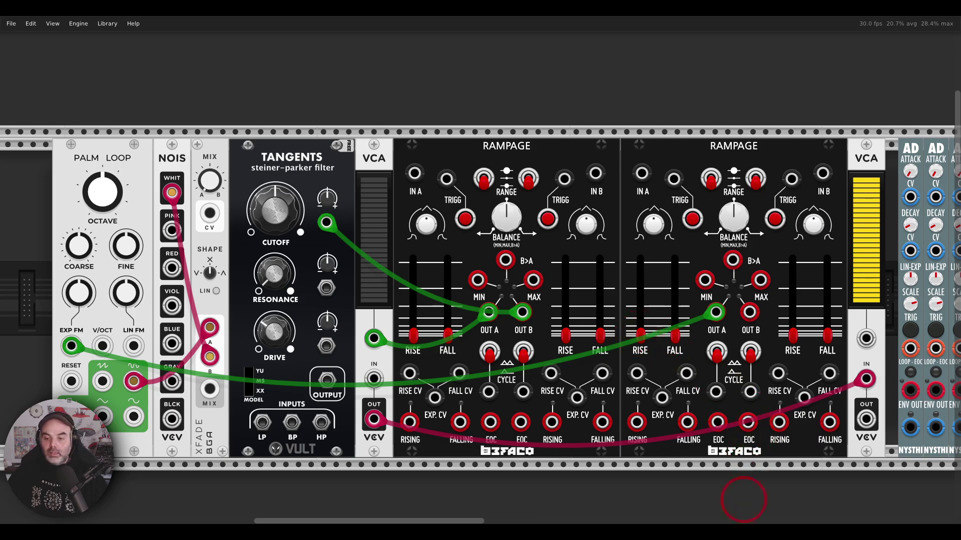
left_click(742, 519)
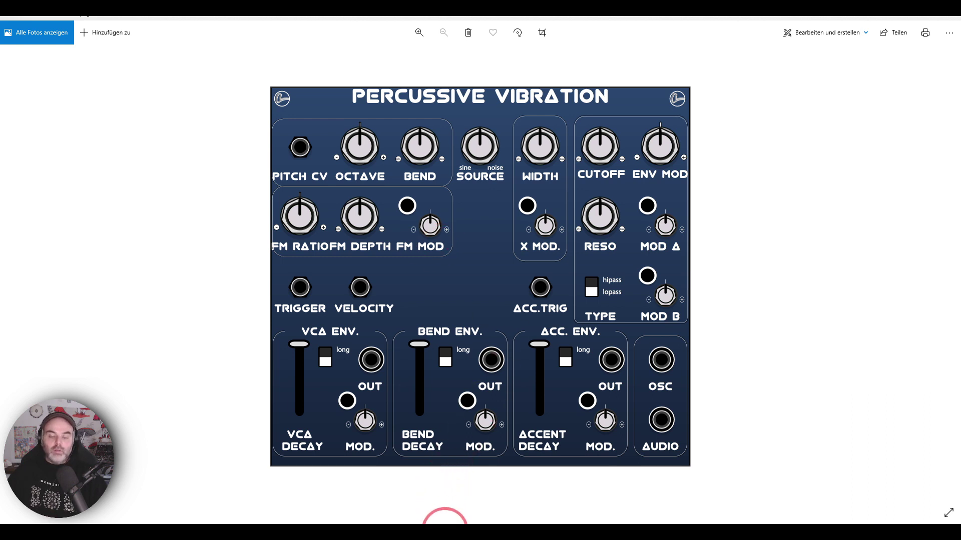
mouse_move(441, 525)
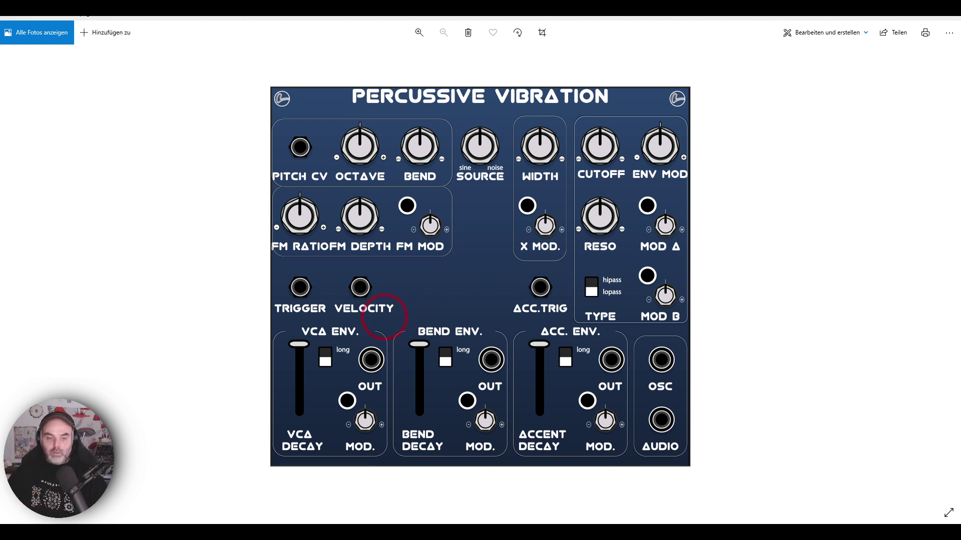
left_click_drag(384, 317, 285, 333)
mouse_move(480, 318)
left_mouse_down()
mouse_move(402, 330)
mouse_move(489, 359)
mouse_move(475, 345)
left_mouse_up()
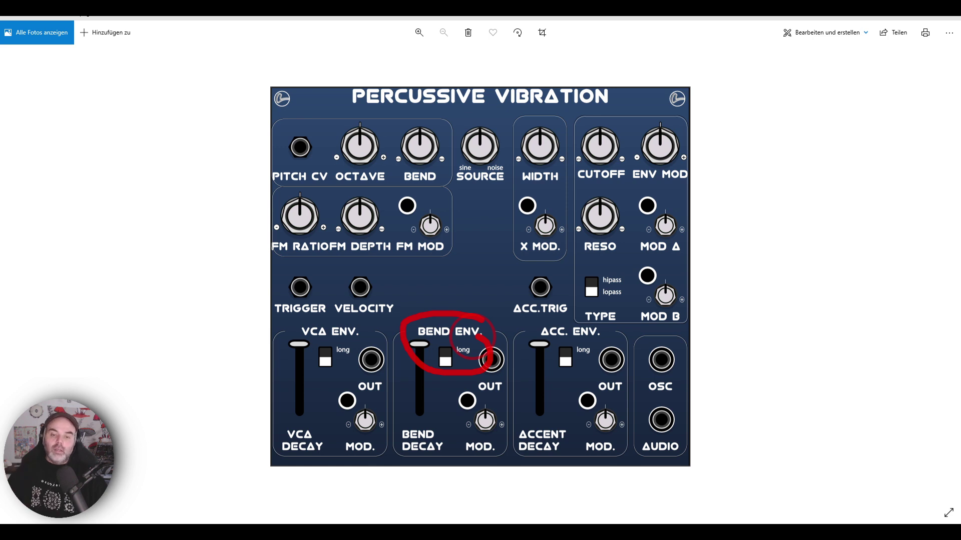
mouse_move(533, 350)
left_mouse_down()
mouse_move(595, 322)
mouse_move(613, 360)
left_mouse_up()
left_click(452, 521)
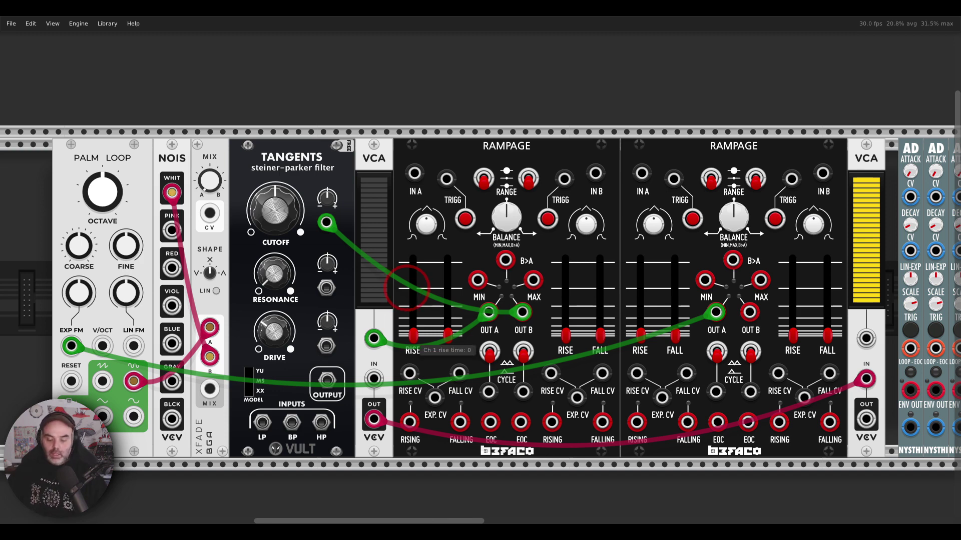
Undo the three green cables from the RAMPAGE outputs to the VCA, TANGENTS and PALM LOOP
key("ctrl+z")
key("ctrl+z")
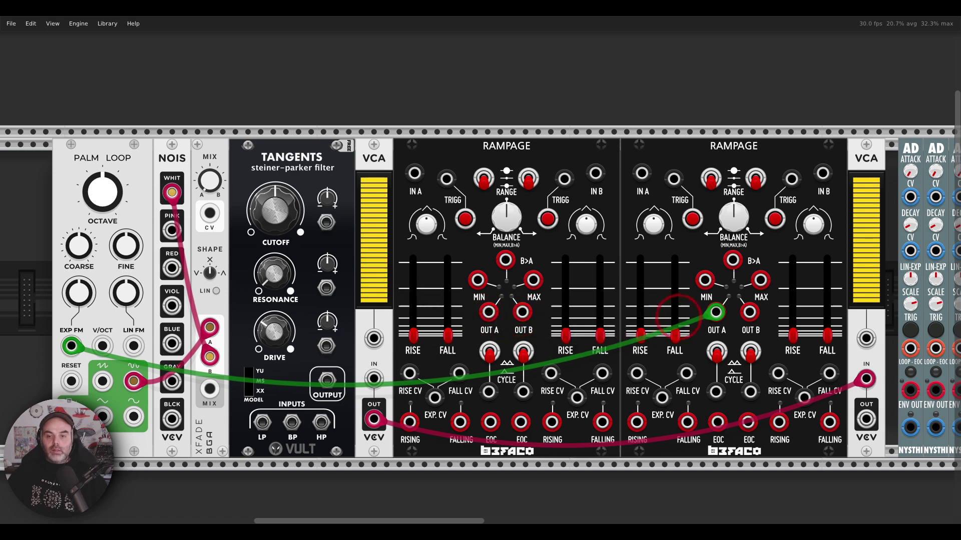
key("ctrl+z")
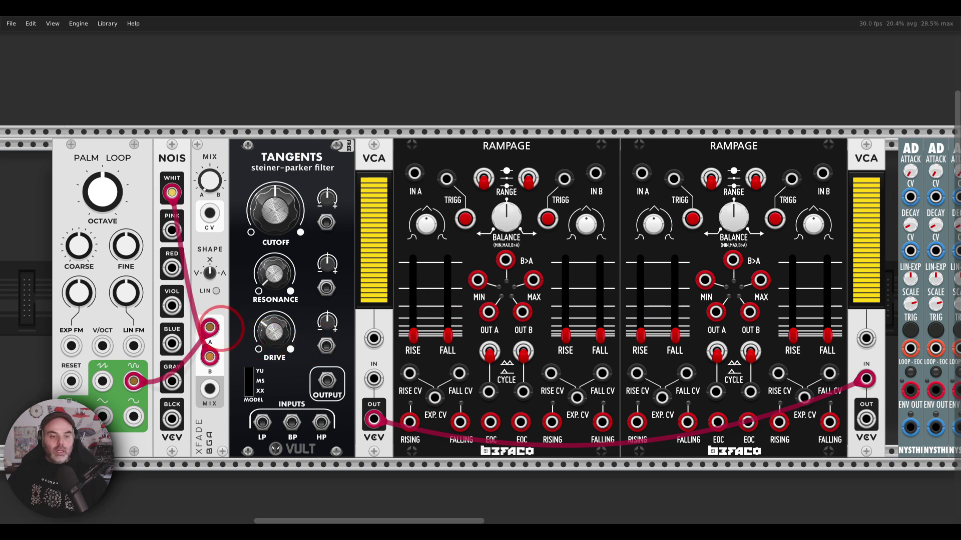
Restore the green RAMPAGE cables to PALM LOOP's EXP FM, TANGENTS' cutoff CV and the first VCA's CV
scroll(415, 245, "down", 2)
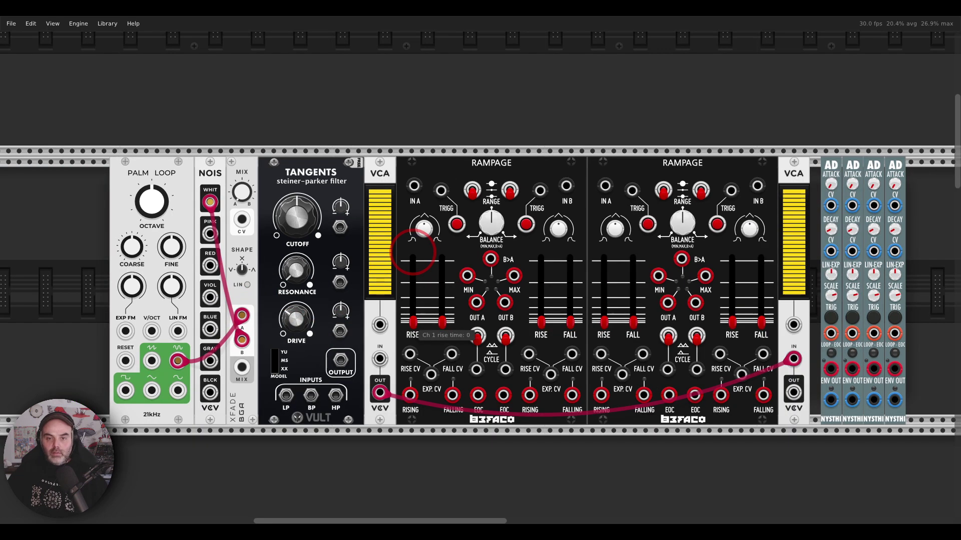
key("ctrl+shift+z")
key("ctrl+shift+z")
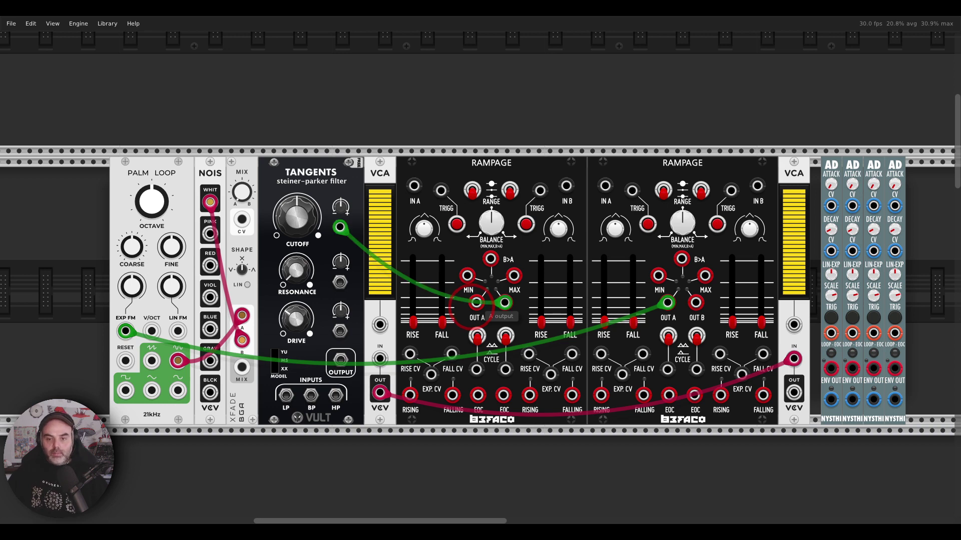
key("ctrl+shift+z")
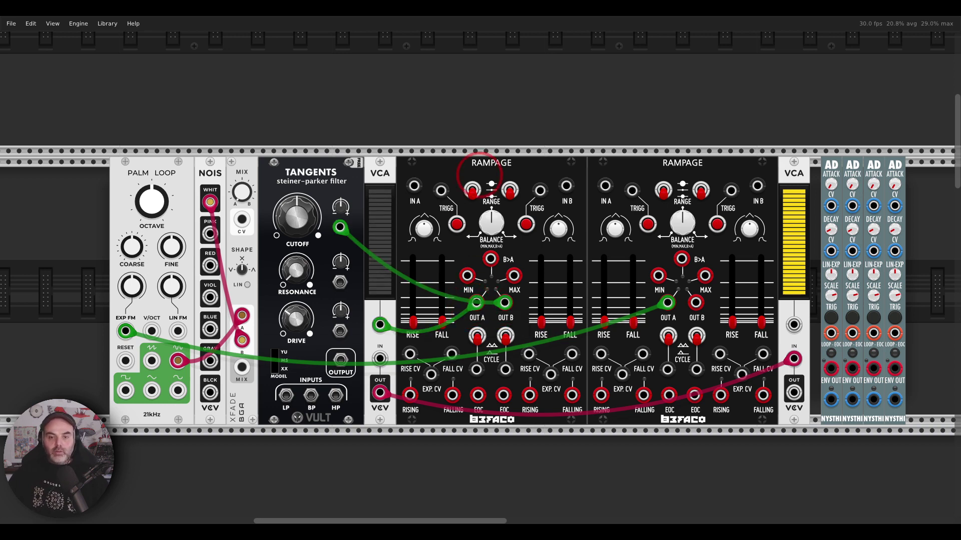
Save all the Percussive Vibration patch modules as a selection, overwriting QNA Percussive Vibration.vcvs, and deselect them
left_click_drag(98, 120, 910, 279)
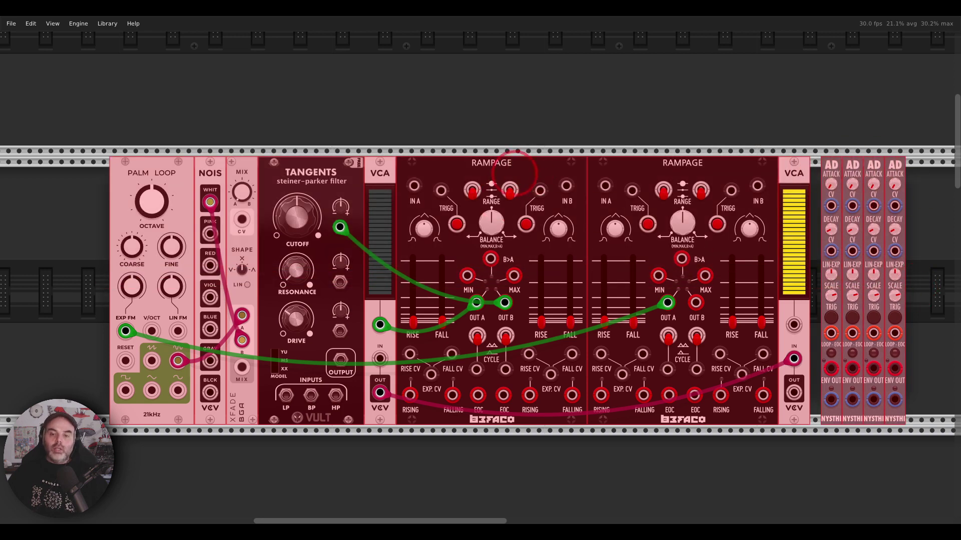
right_click(500, 176)
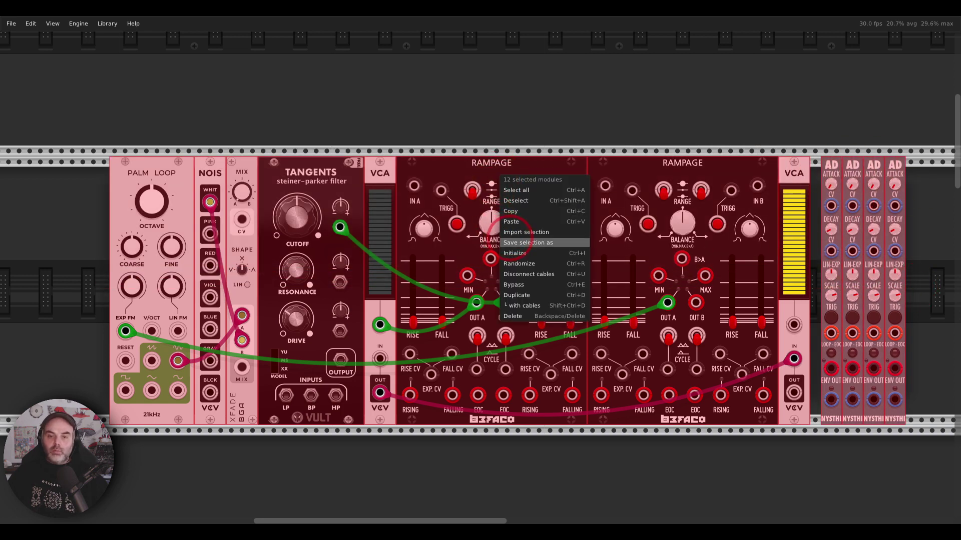
left_click(513, 242)
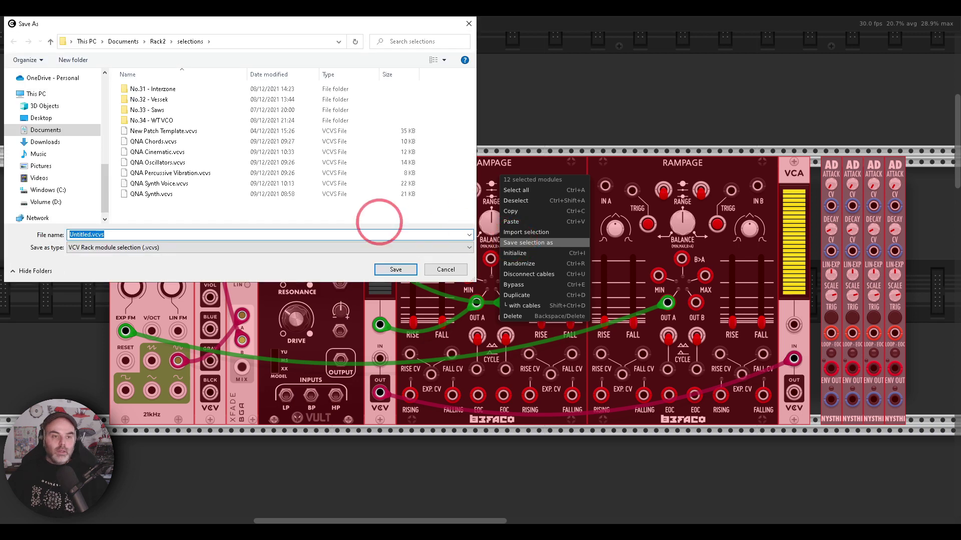
left_click(160, 173)
left_click(396, 269)
left_click(499, 273)
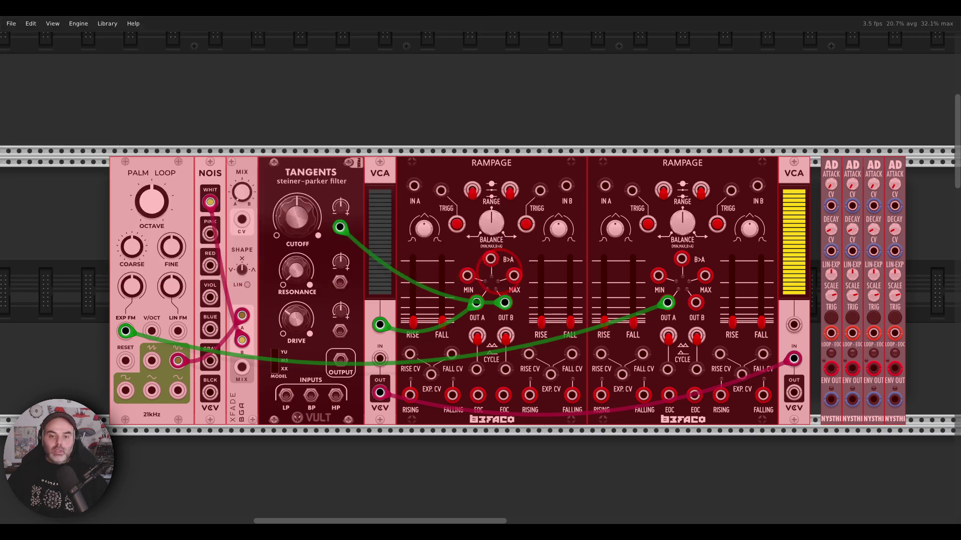
left_click(486, 120)
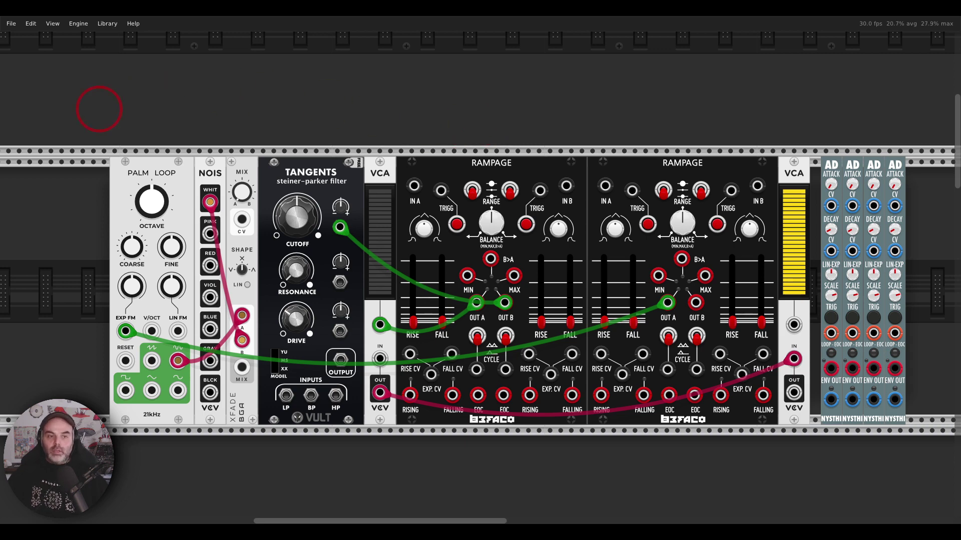
Delete all the Percussive Vibration patch modules, read the next viewer question about MPE in the image viewer, and return to VCV Rack
left_click_drag(98, 110, 926, 278)
key("Delete")
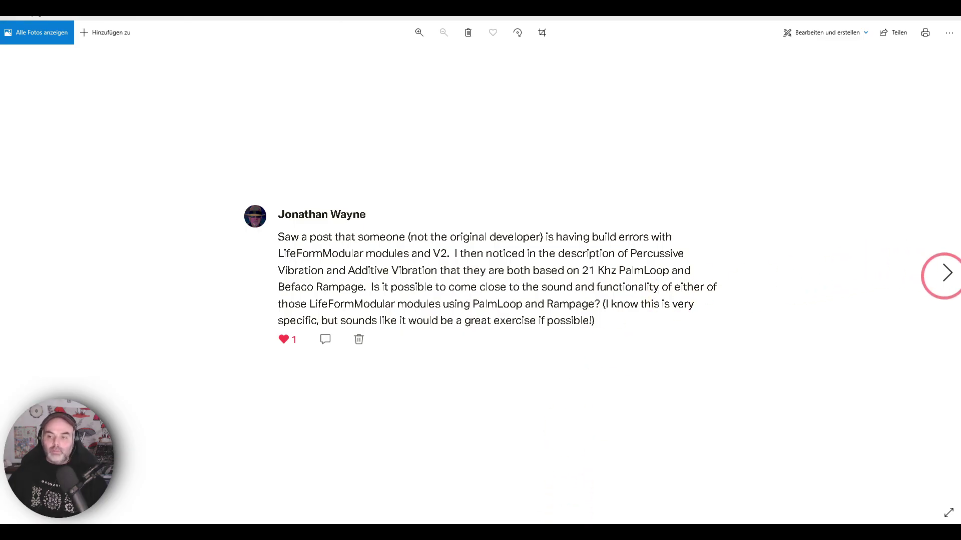
left_click(946, 272)
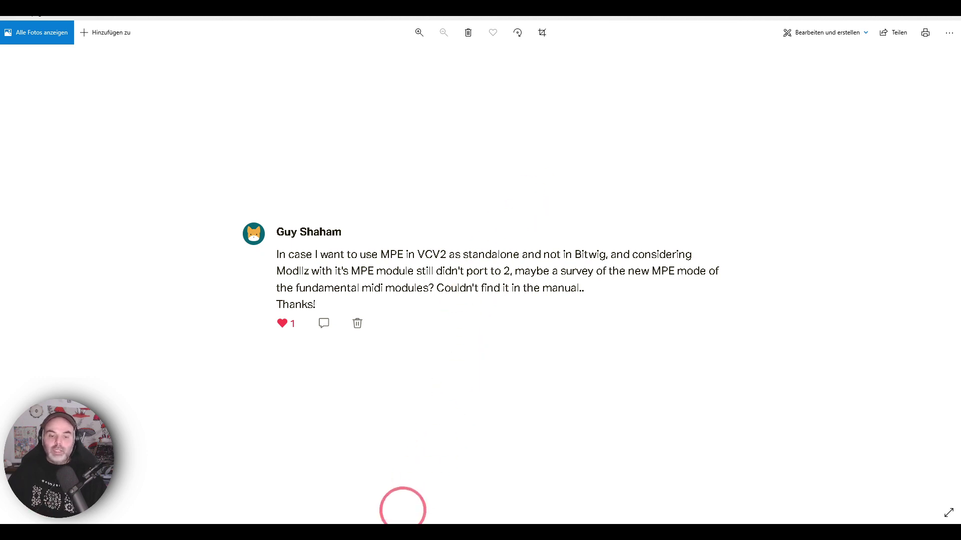
left_click(431, 521)
Add VCV's MIDI-CV and MIDI CC-CV modules side by side in the empty rack
scroll(647, 310, "down", 3)
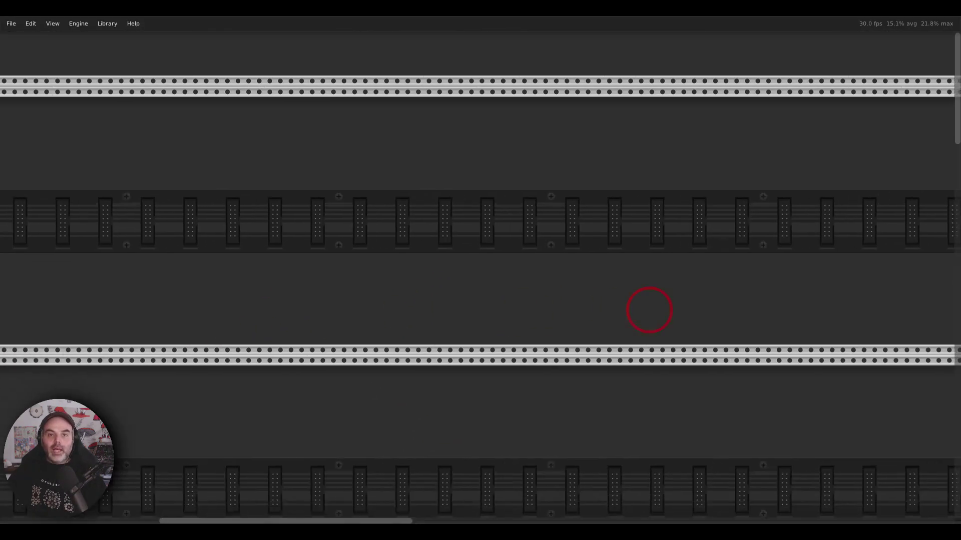
scroll(665, 313, "left", 1)
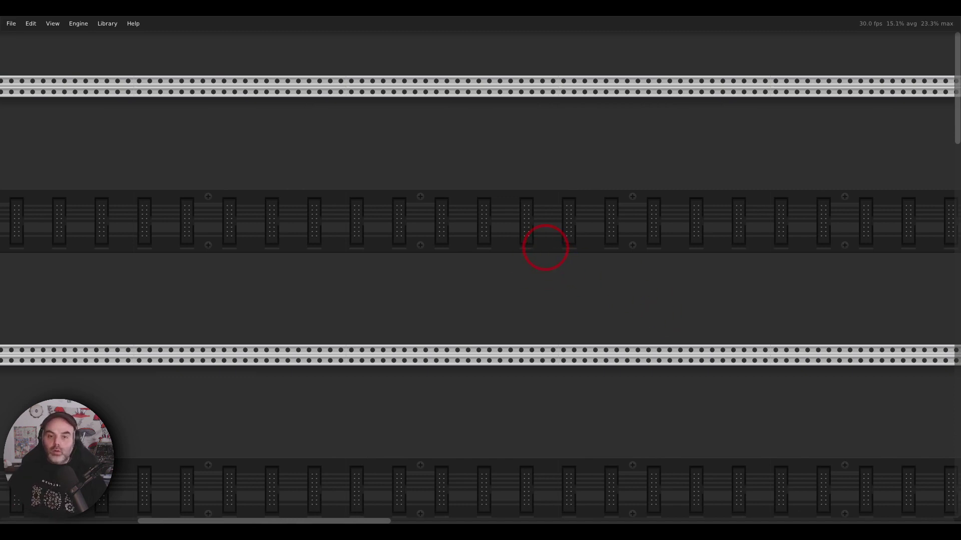
scroll(555, 280, "left", 1)
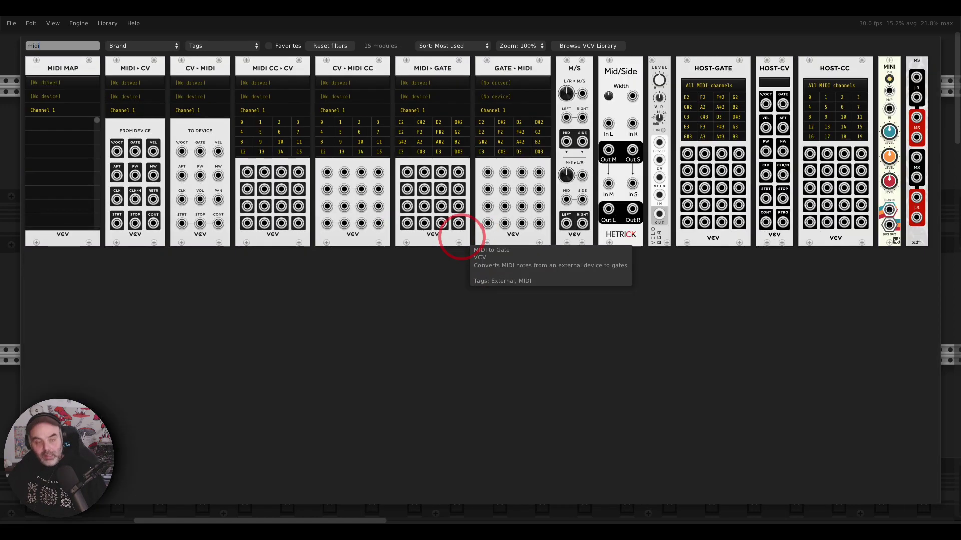
left_click_drag(135, 89, 236, 139)
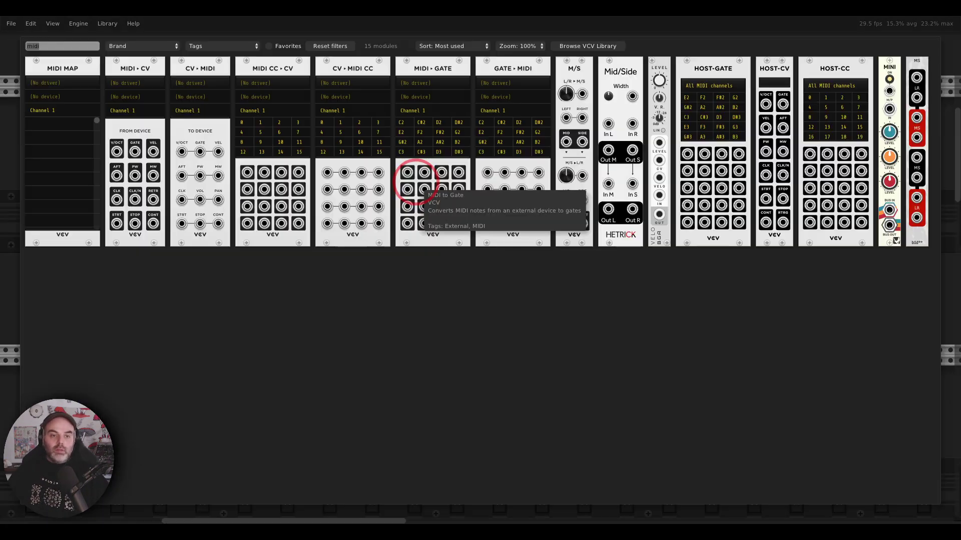
left_click_drag(344, 79, 344, 142)
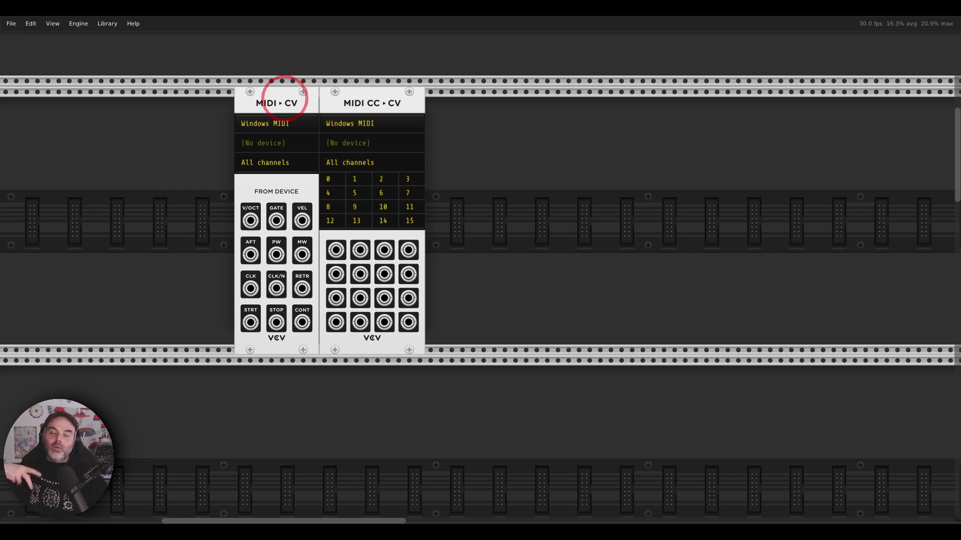
Examine the MPE option among MIDI-CV's polyphony modes and the MPE mode setting of MIDI CC-CV
right_click(285, 98)
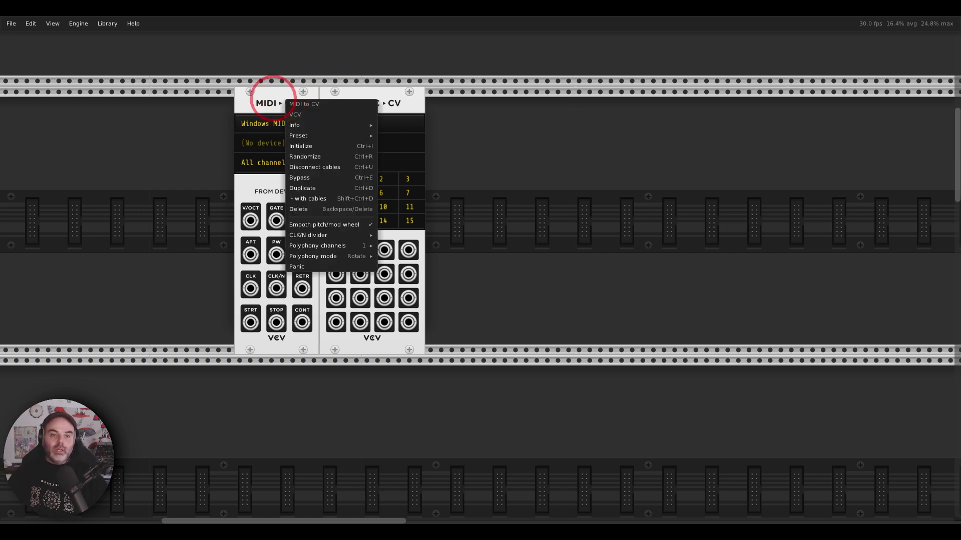
mouse_move(311, 257)
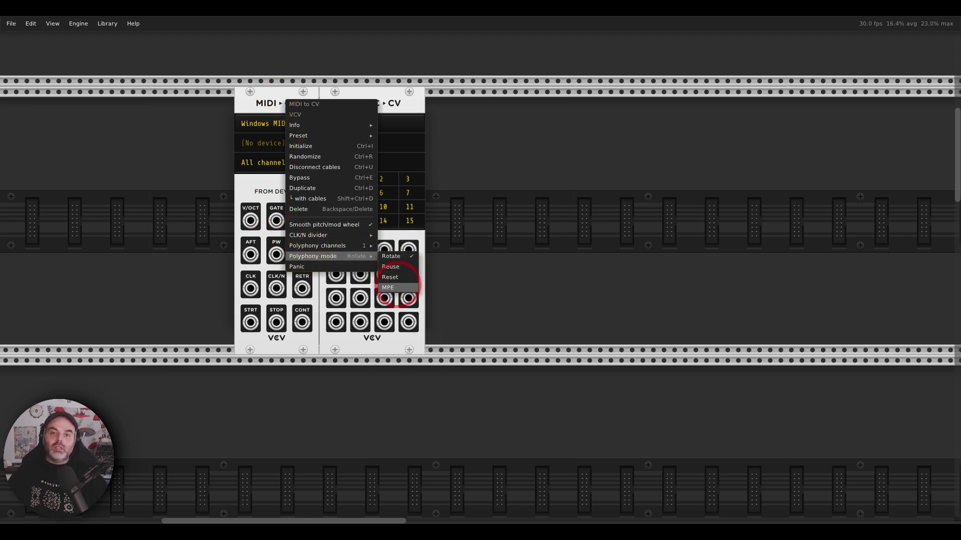
left_click(472, 267)
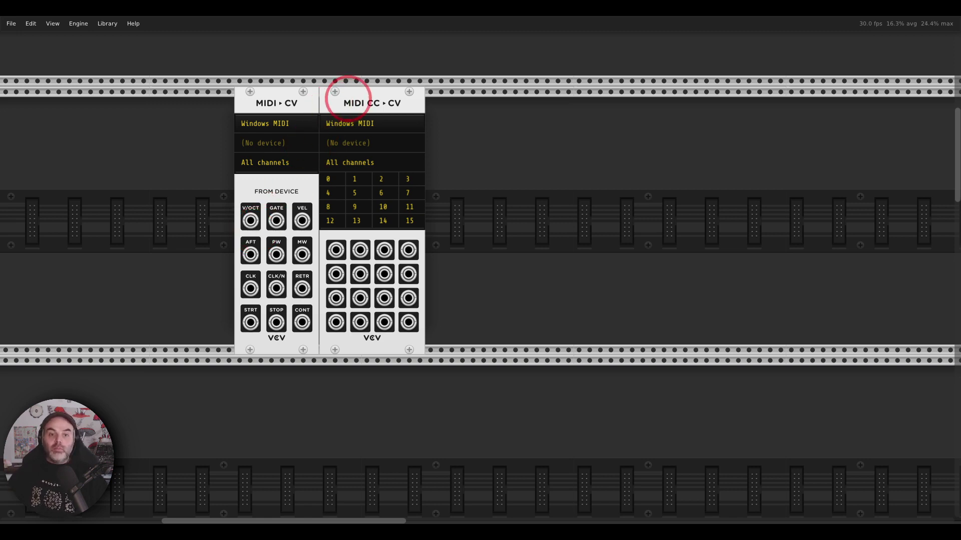
right_click(348, 98)
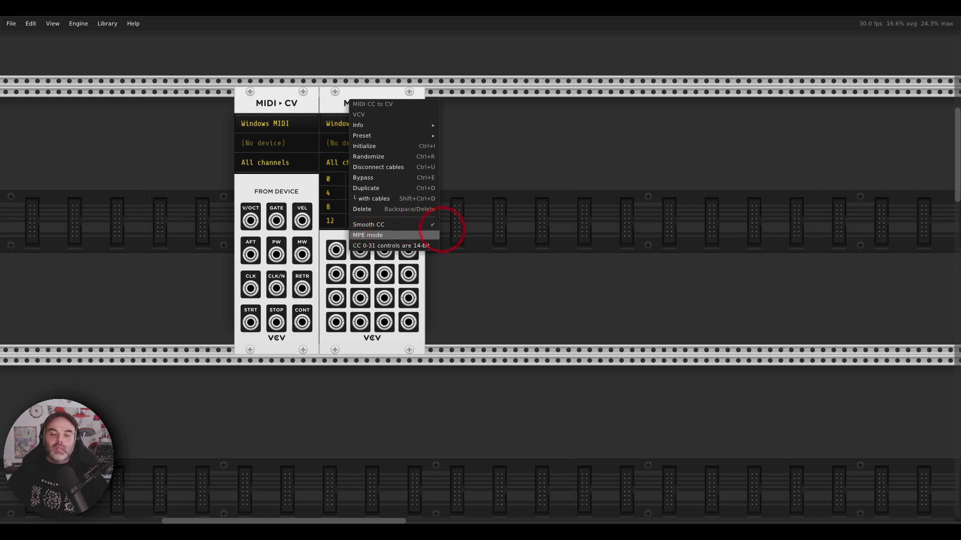
left_click(492, 209)
Set the first controller number of the MIDI CC-CV module to 74
left_click(330, 179)
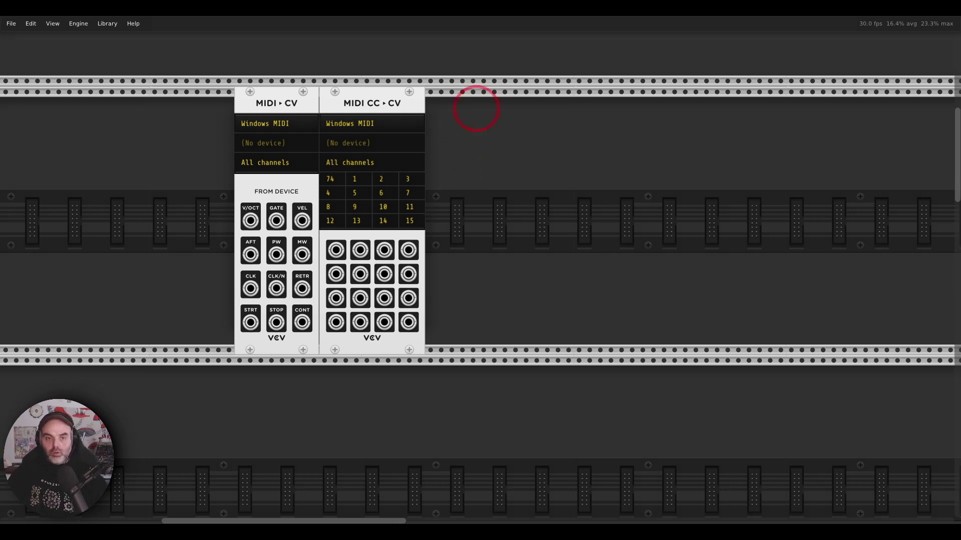
mouse_move(483, 67)
left_mouse_down()
mouse_move(151, 150)
mouse_move(523, 68)
left_mouse_up()
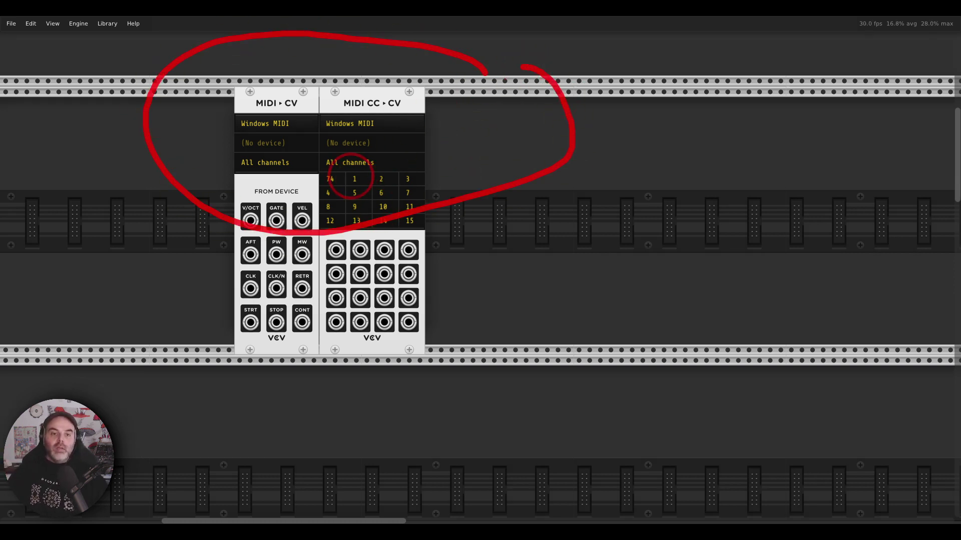
mouse_move(345, 172)
left_mouse_down()
mouse_move(313, 188)
mouse_move(350, 183)
left_mouse_up()
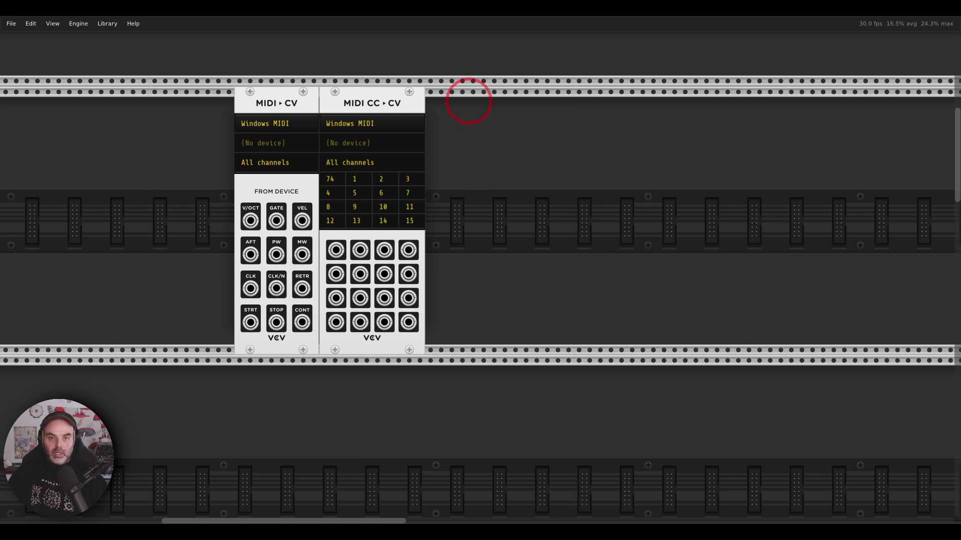
Delete both the MIDI-CV and MIDI CC-CV modules from the rack
left_click_drag(474, 79, 237, 152)
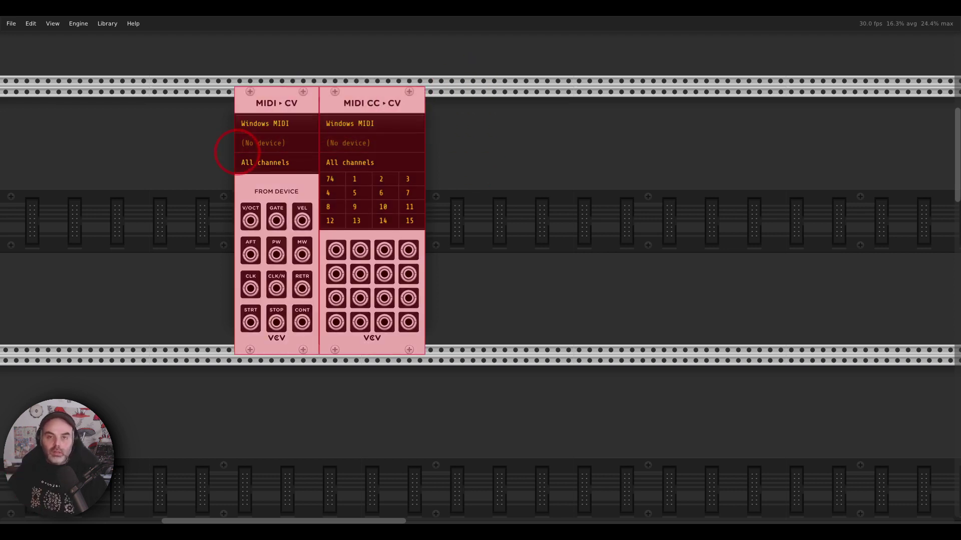
key("Delete")
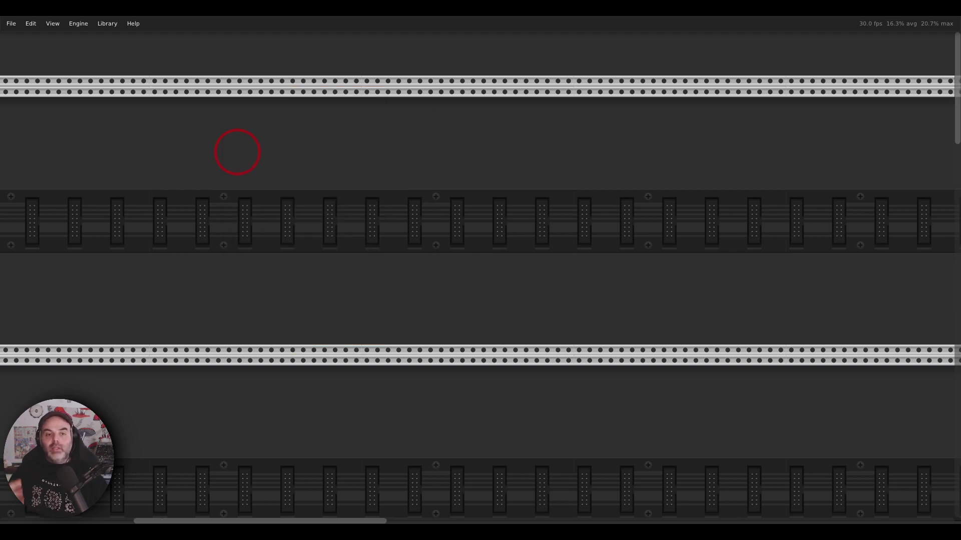
In the synth patch, remove the PWM cables of the second and third evenVCOs and the oscillator and white noise cables into the upper VCA MIX
scroll(336, 283, "down", 5)
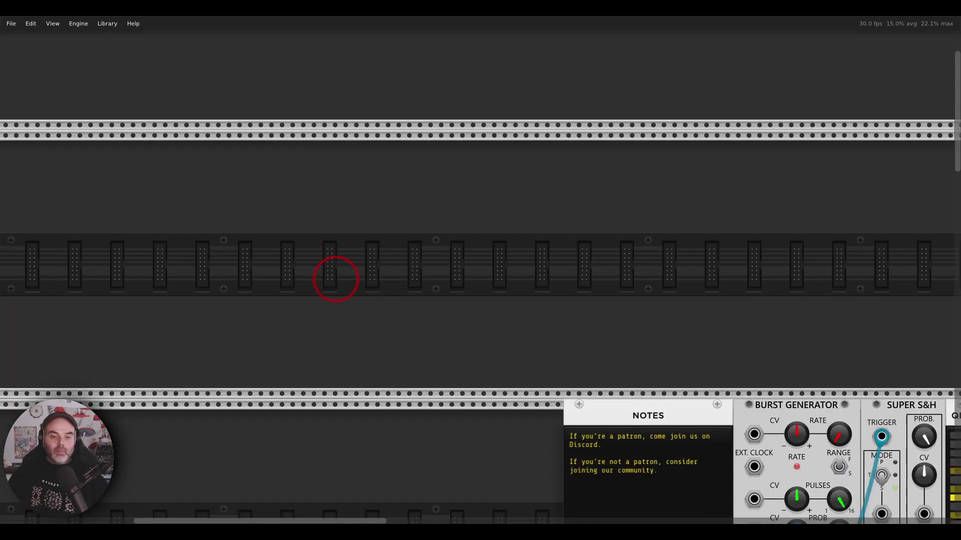
scroll(356, 158, "down", 5)
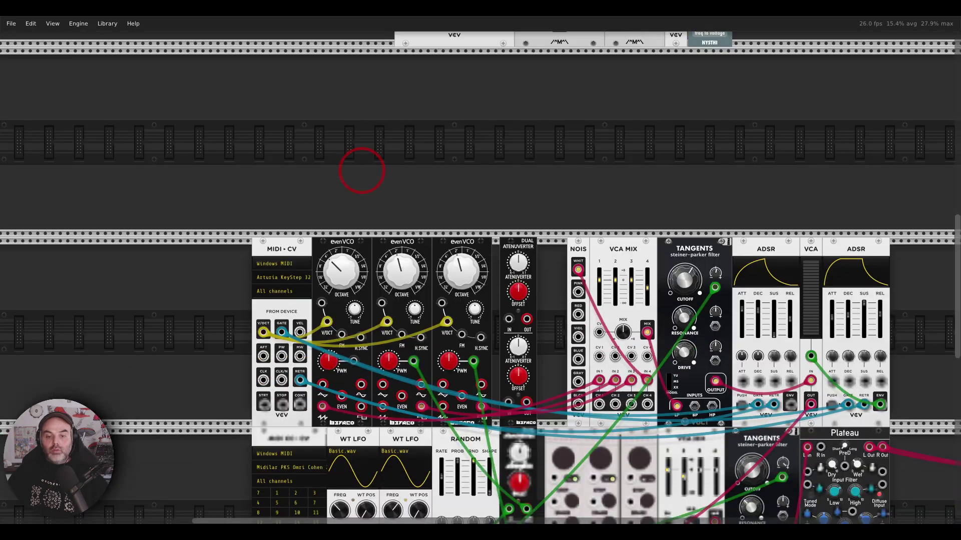
scroll(472, 122, "up", 3)
scroll(472, 121, "up", 1)
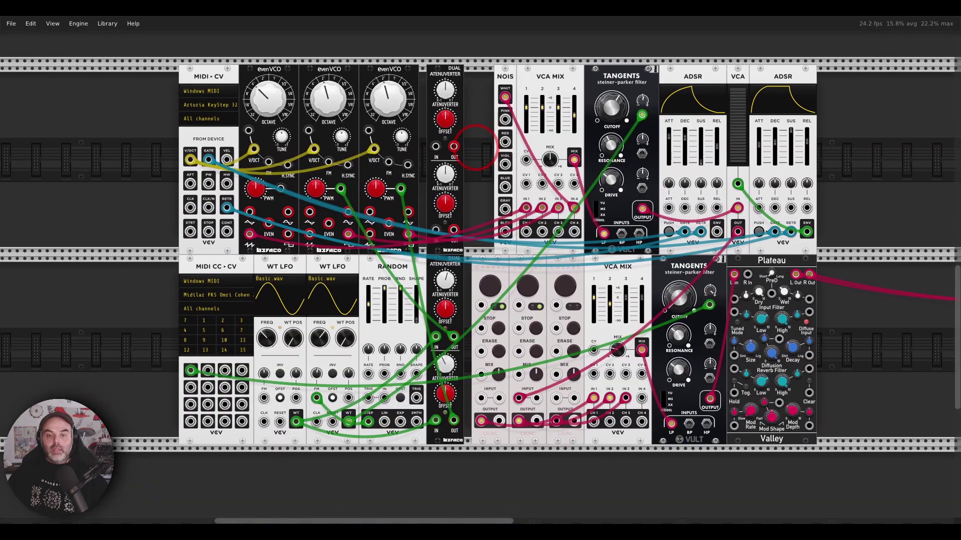
scroll(493, 190, "up", 1)
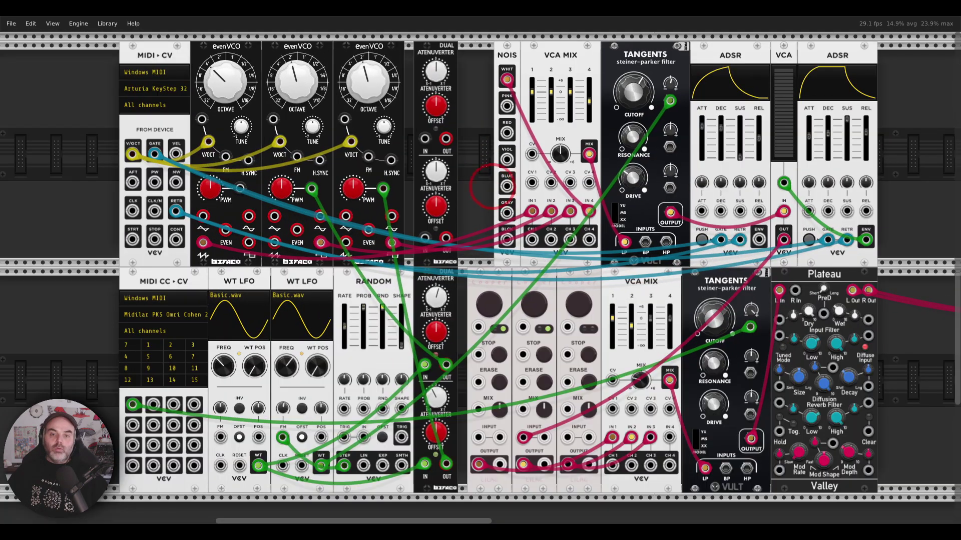
scroll(488, 183, "up", 1)
left_click_drag(484, 177, 478, 176)
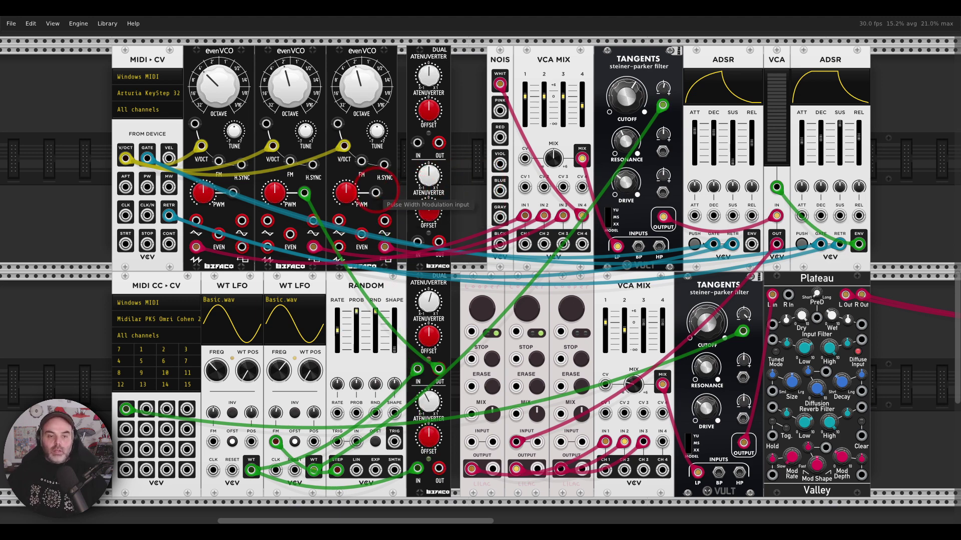
left_click_drag(375, 192, 300, 215)
left_click_drag(196, 247, 200, 273)
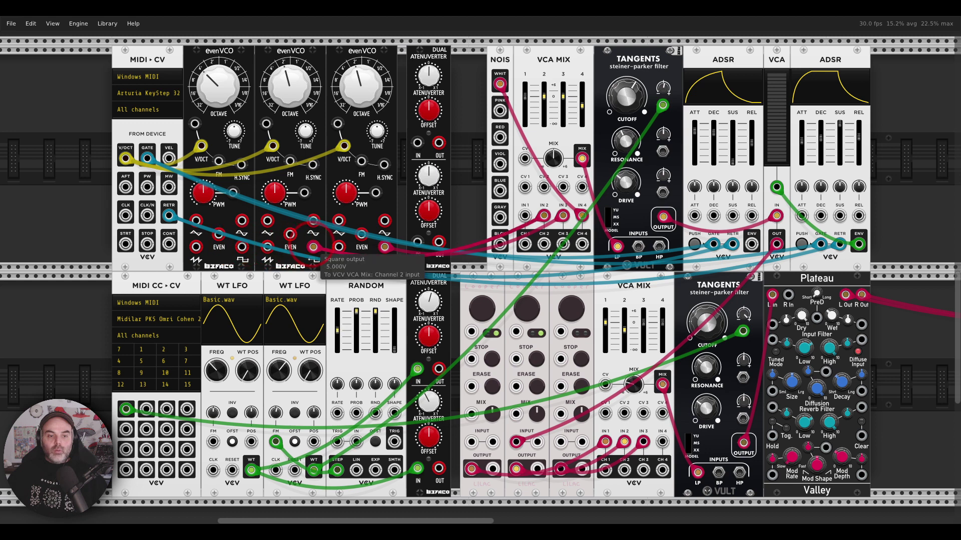
left_click_drag(313, 246, 320, 272)
left_click_drag(384, 247, 426, 210)
left_click_drag(499, 84, 523, 112)
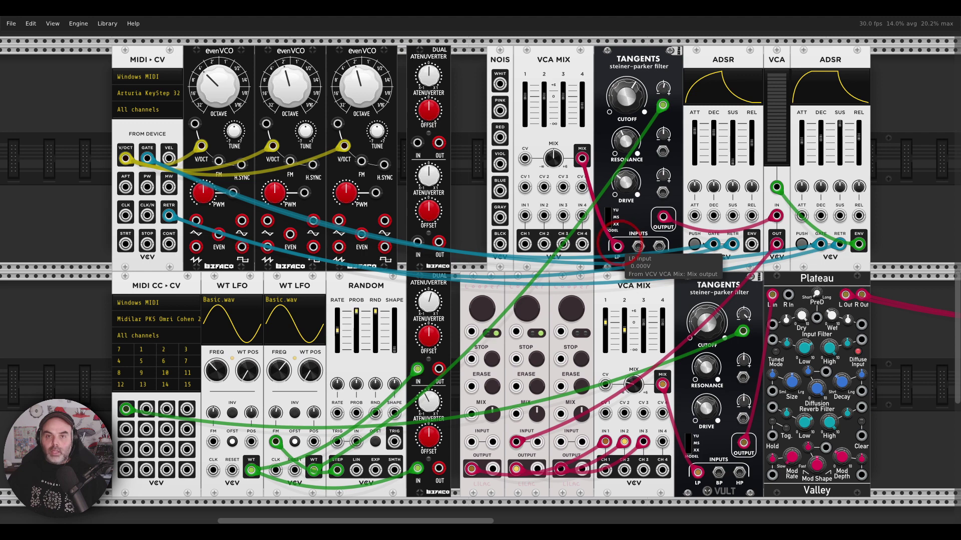
Repatch VCA MIX into the upper TANGENTS' BP input without cutoff CV, and move the VCA output cable to the third looper's input
left_click_drag(617, 246, 637, 246)
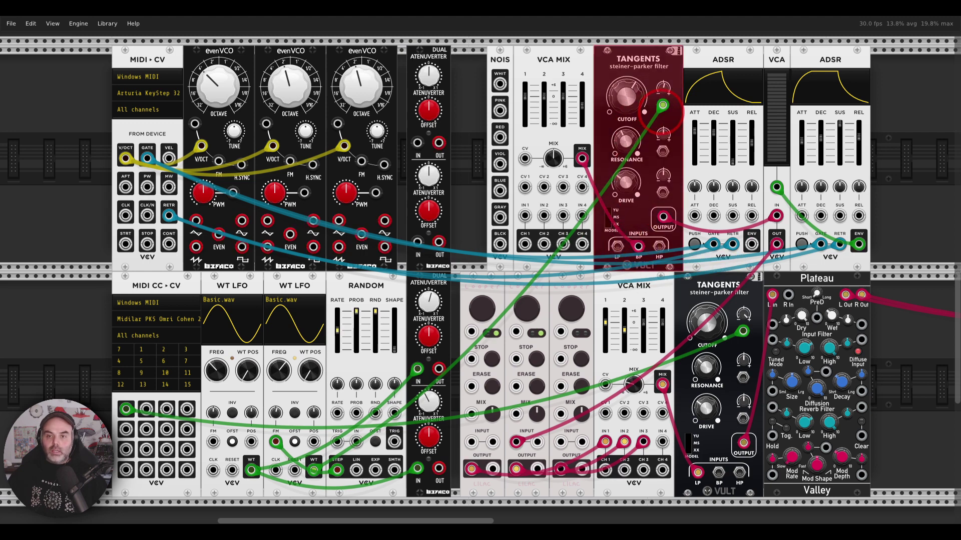
left_click_drag(662, 104, 651, 135)
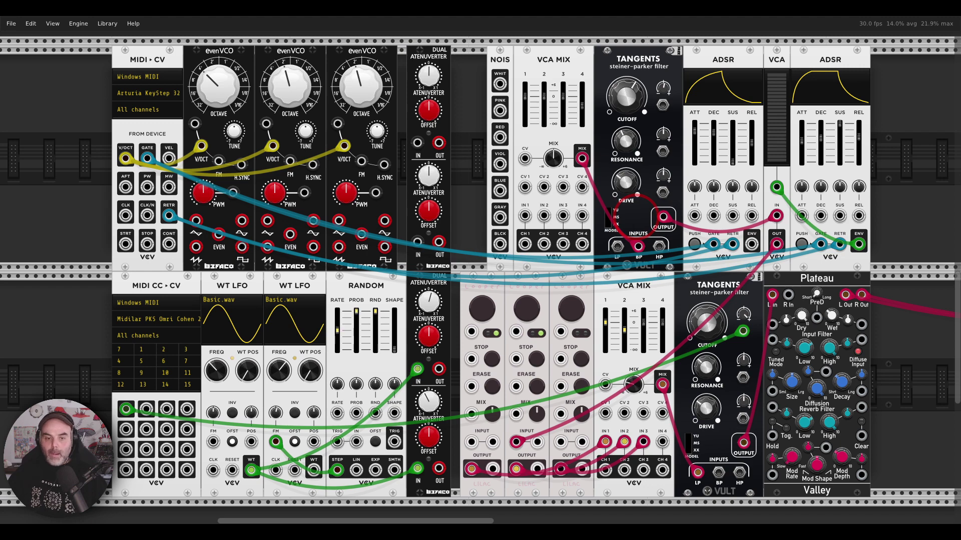
left_click_drag(516, 442, 560, 441)
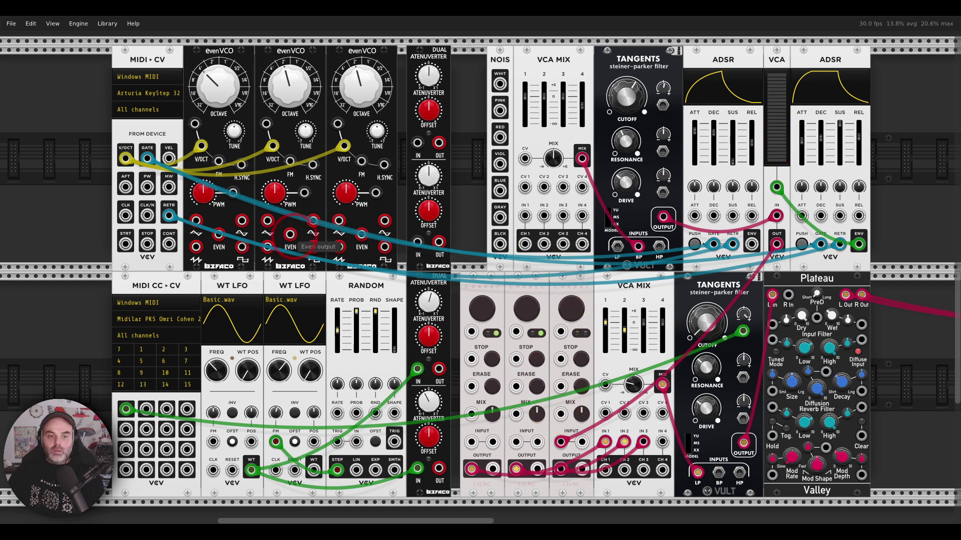
Patch the Even outputs of the second and third evenVCOs into inputs 1 and 2 of the upper VCA MIX with red cables
right_click(289, 233)
left_click_drag(309, 276, 524, 216)
right_click(361, 233)
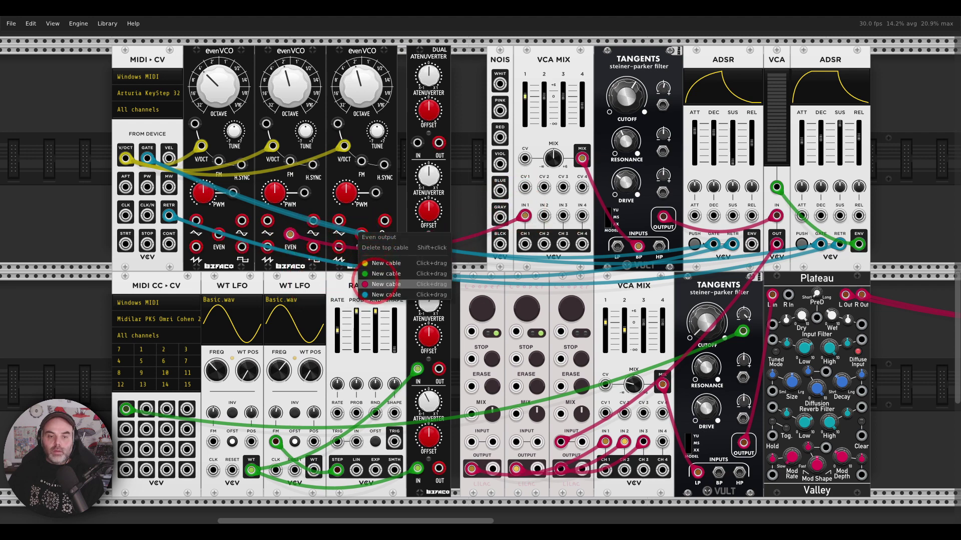
left_click_drag(380, 276, 544, 215)
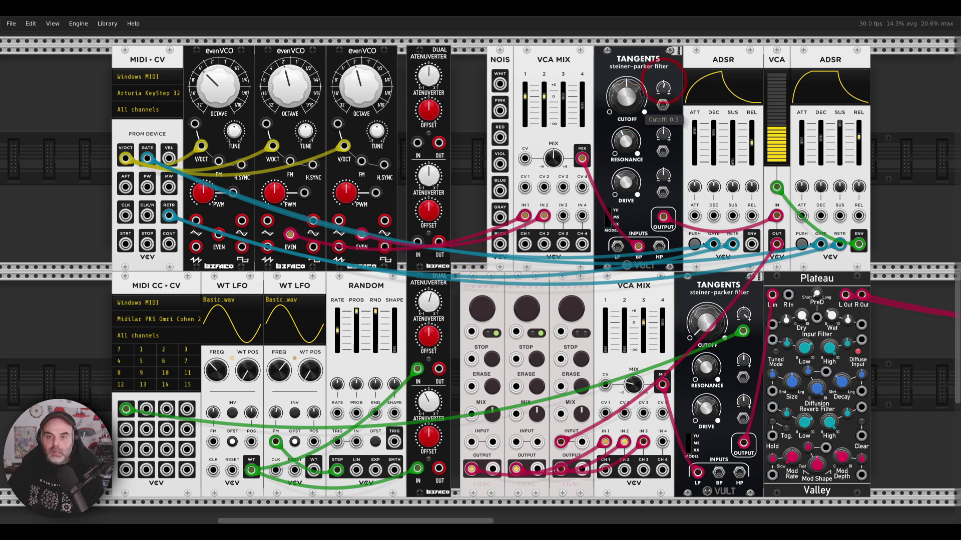
Move the cable from the second WT LFO's FM input to the upper TANGENTS' cutoff CV, and source it from RANDOM's SMTH output
left_click_drag(276, 441, 662, 104)
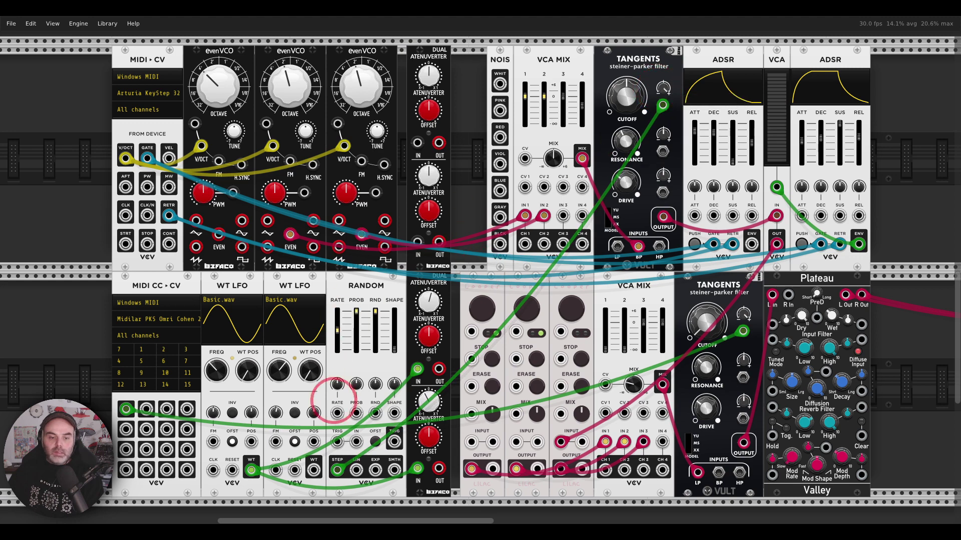
left_click_drag(337, 470, 394, 470)
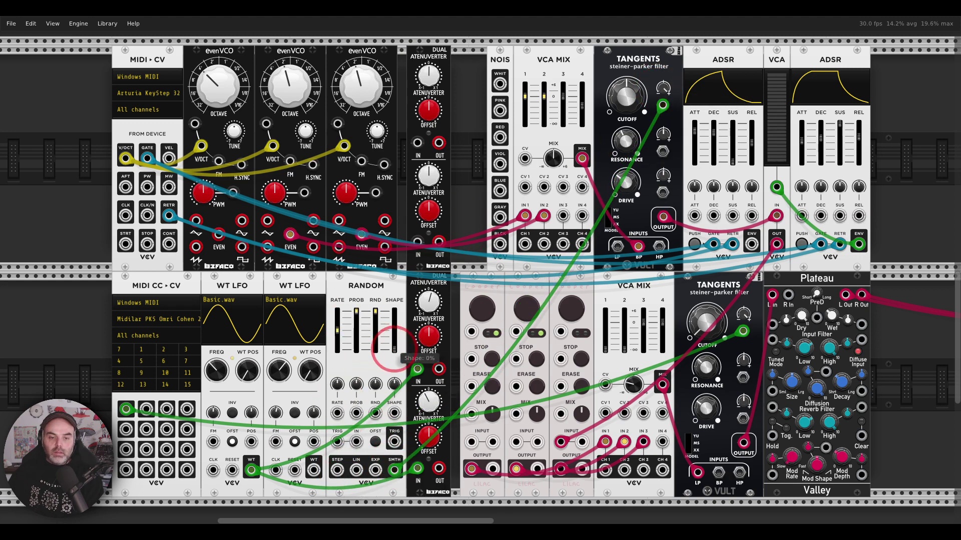
Patch the white noise output into input 3 of the upper VCA MIX with a red cable and set channel 3 to about -7.9 dB
left_click_drag(395, 345, 481, 270)
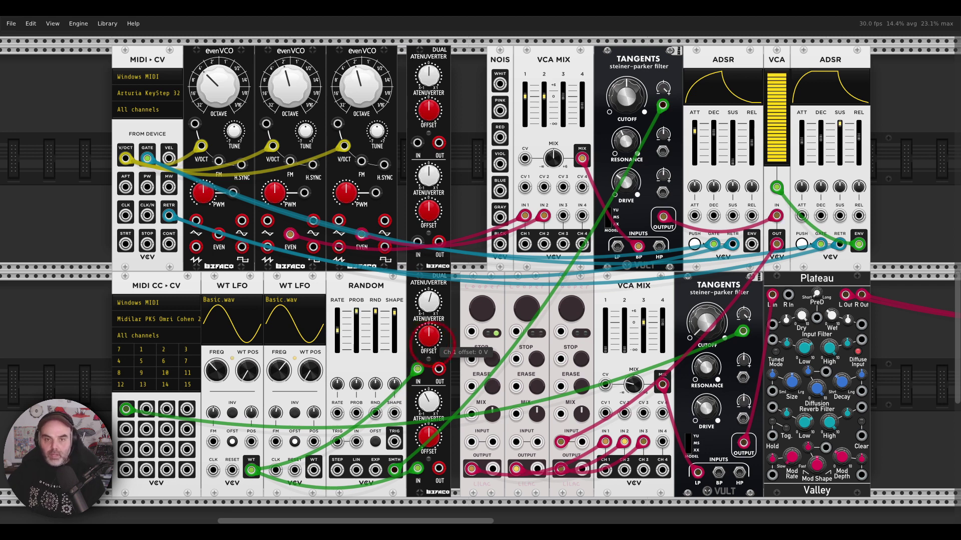
right_click(499, 84)
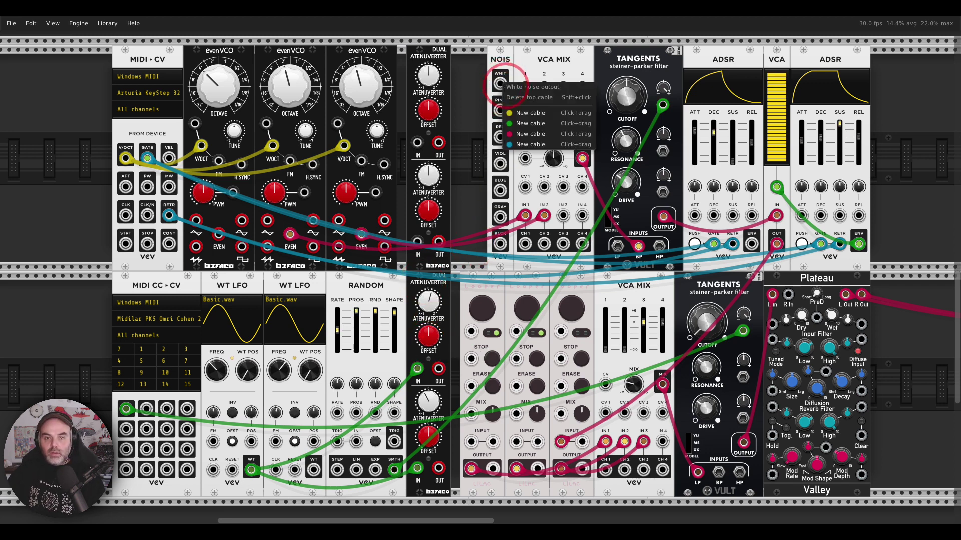
mouse_move(518, 130)
left_mouse_down()
mouse_move(546, 161)
mouse_move(584, 174)
mouse_move(563, 216)
left_mouse_up()
left_click_drag(563, 103, 563, 113)
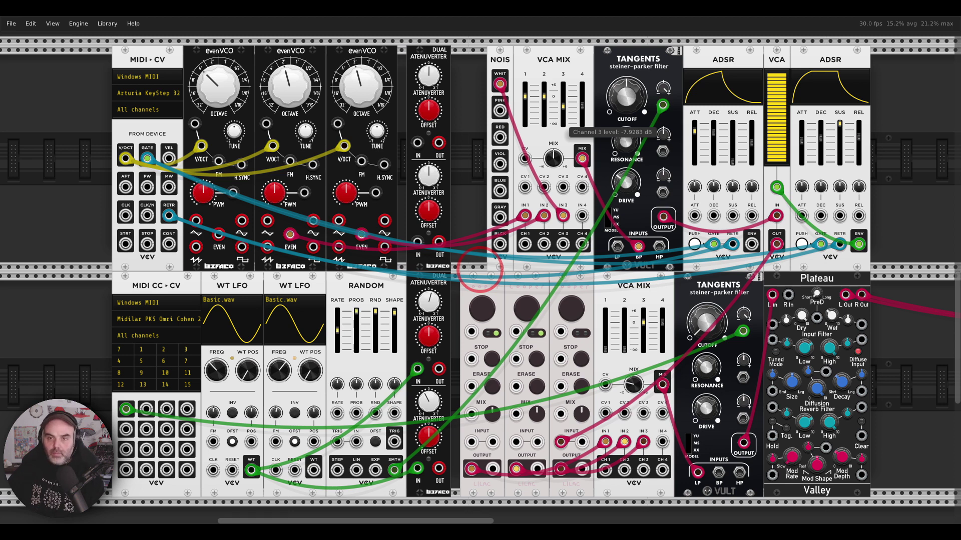
Set the upper TANGENTS' cutoff to about 0.696 and give the second ADSR a percussive envelope with fast attack, about 116 ms decay and no sustain
left_click_drag(626, 96, 625, 85)
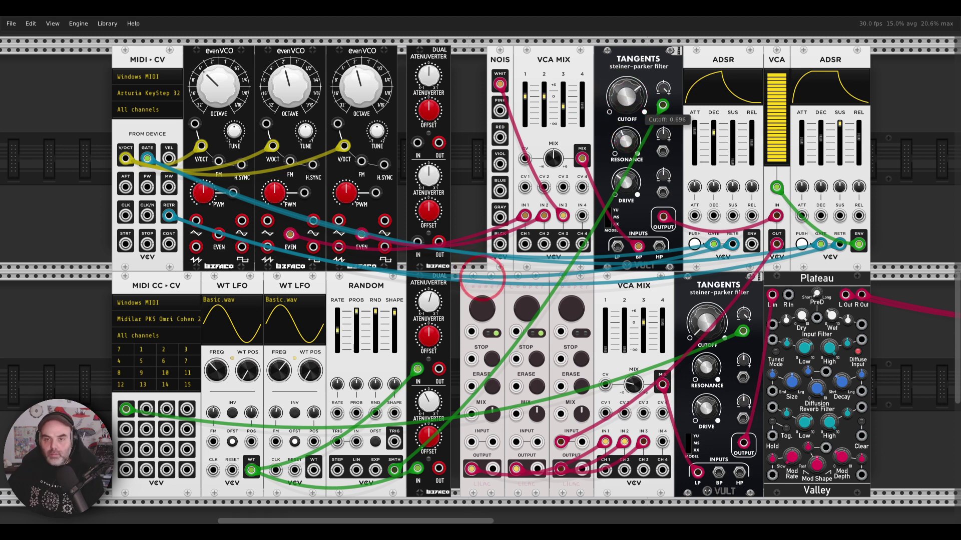
left_click_drag(483, 279, 479, 271)
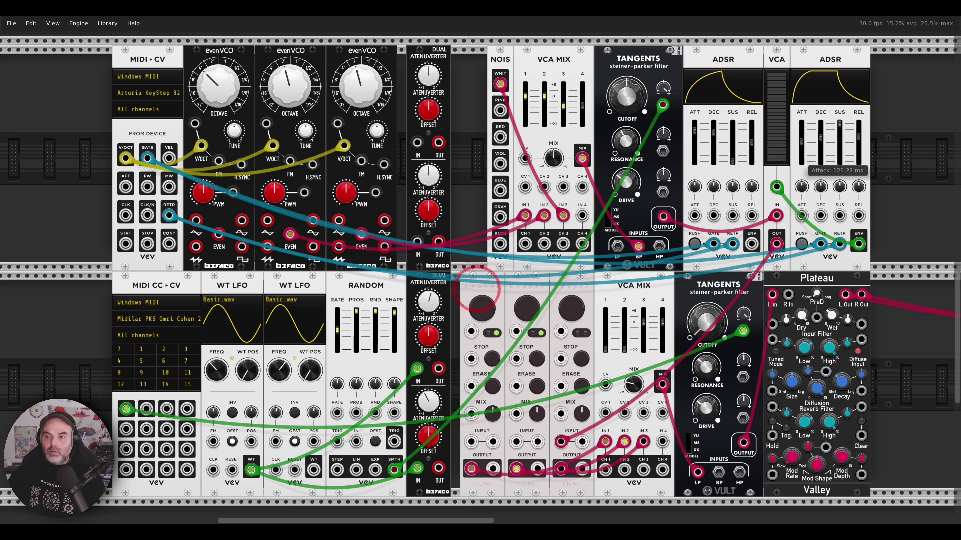
left_click_drag(839, 125, 858, 141)
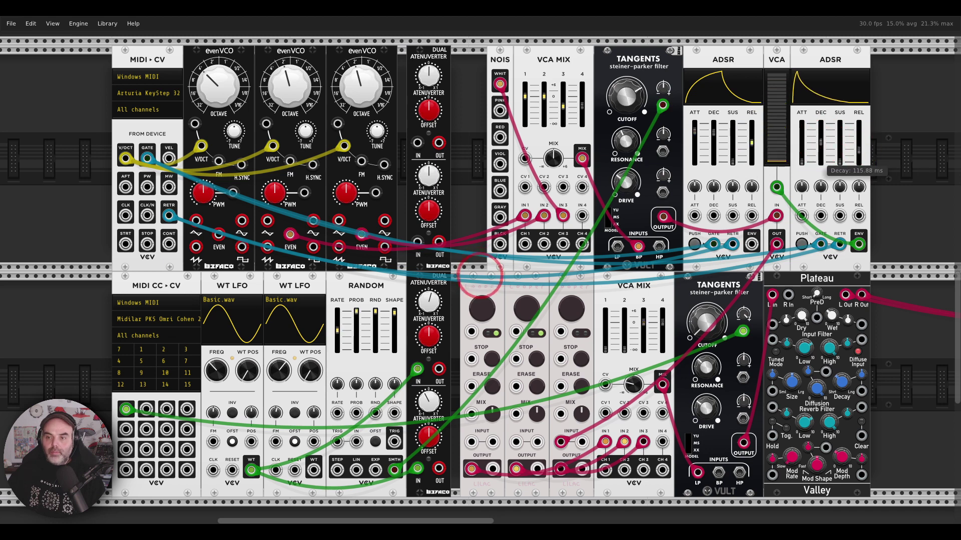
left_click_drag(821, 141, 821, 139)
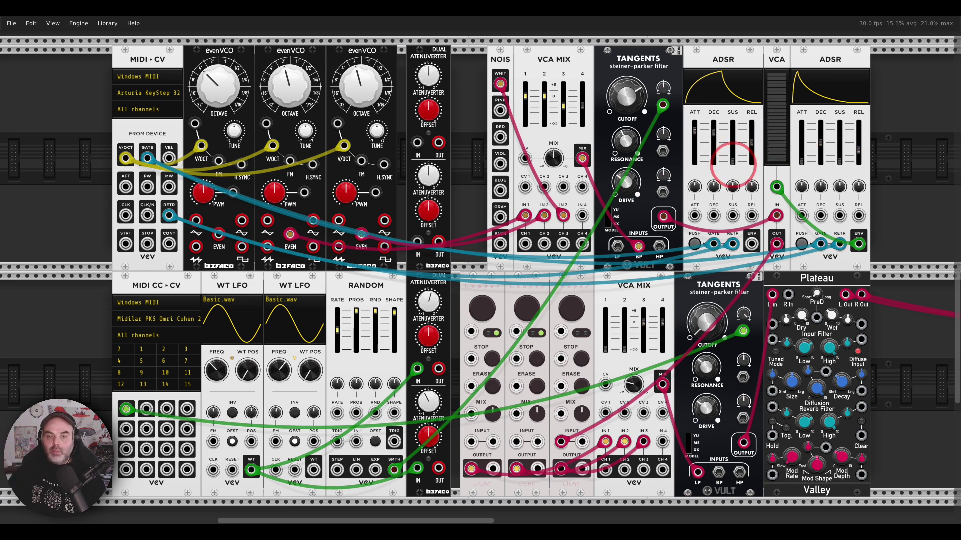
Patch the first ADSR's envelope into the upper attenuverter's channel 1 input in green and give that ADSR a short percussive shape without sustain
right_click(751, 244)
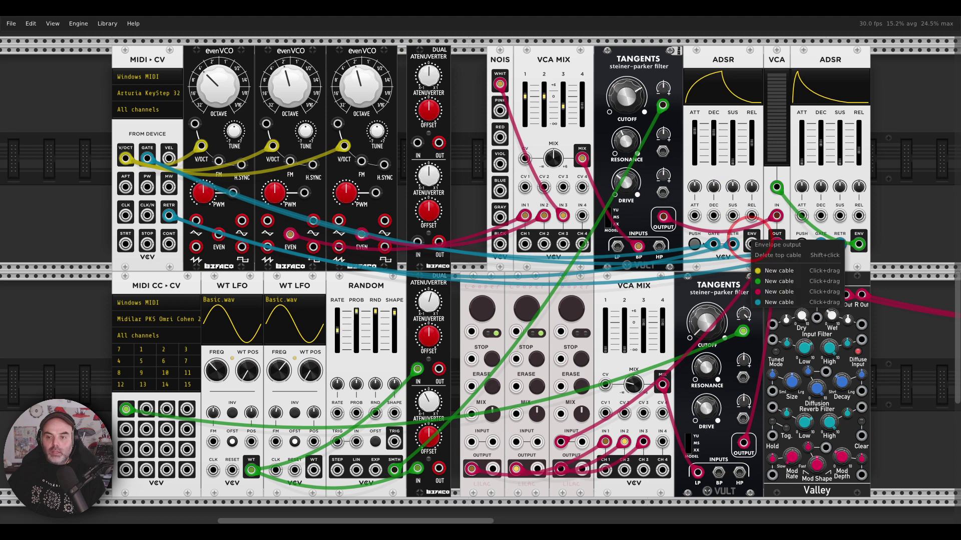
left_click(770, 264)
left_click_drag(655, 230, 417, 144)
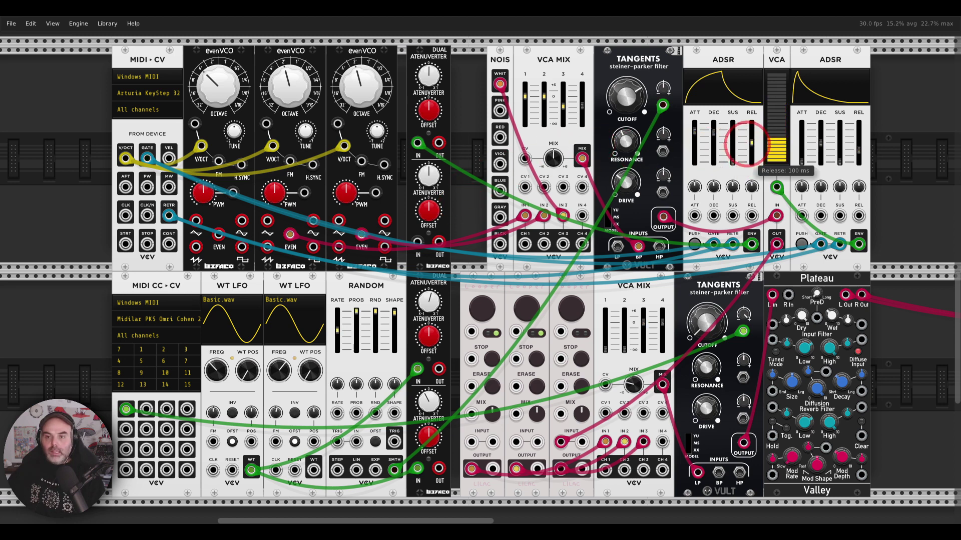
left_click_drag(695, 132, 747, 163)
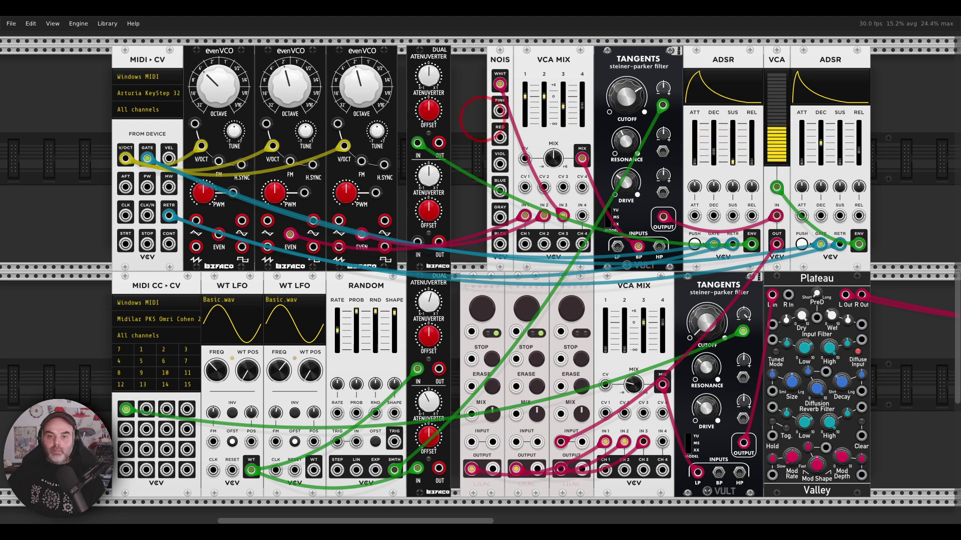
Patch the upper attenuverter's channel 1 output into the FM inputs of the second and third evenVCOs in green and raise its gain slightly
right_click(438, 143)
left_click_drag(465, 172, 290, 161)
right_click(361, 161)
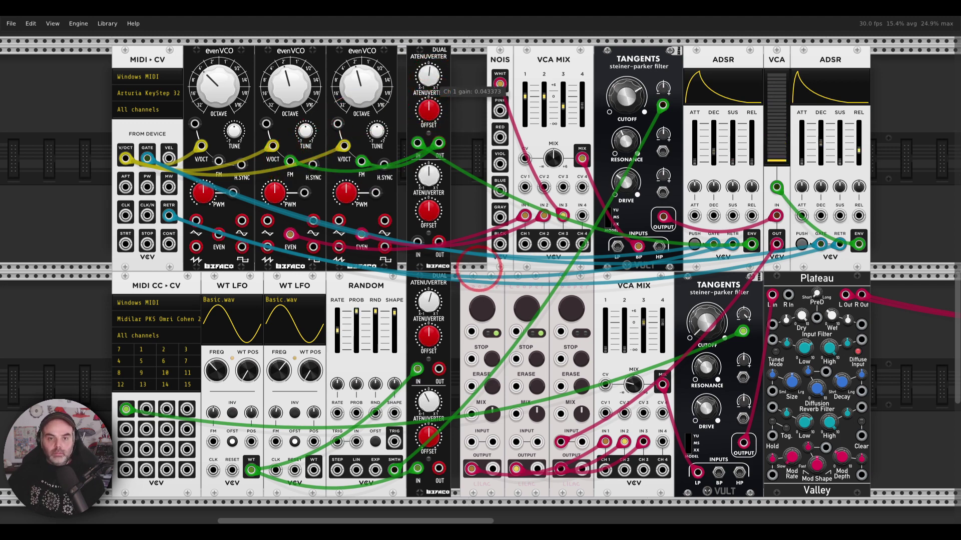
left_click_drag(479, 271, 478, 270)
Fine-tune the first ADSR's release and shorten its decay to about 8 ms for a snappier FM attack
left_click_drag(714, 151, 713, 156)
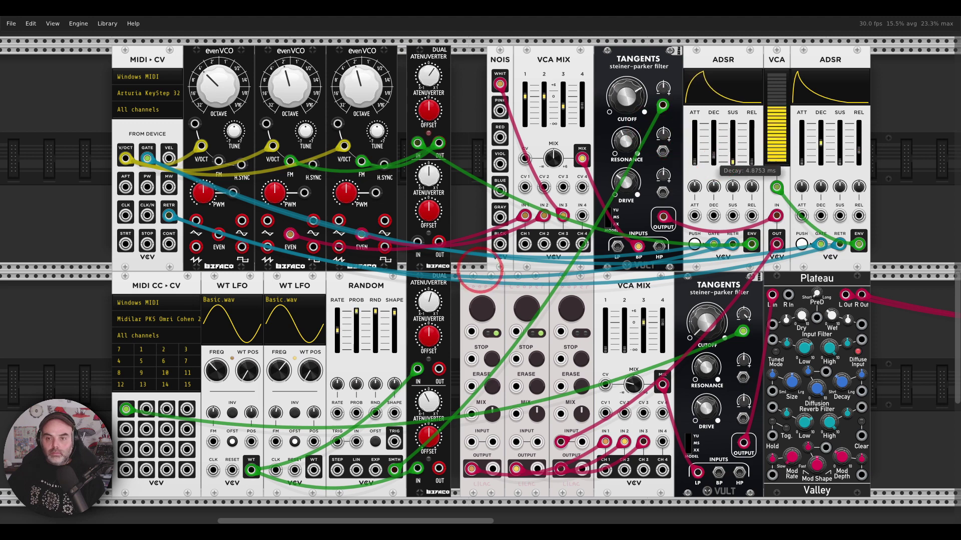
left_click_drag(479, 271, 479, 270)
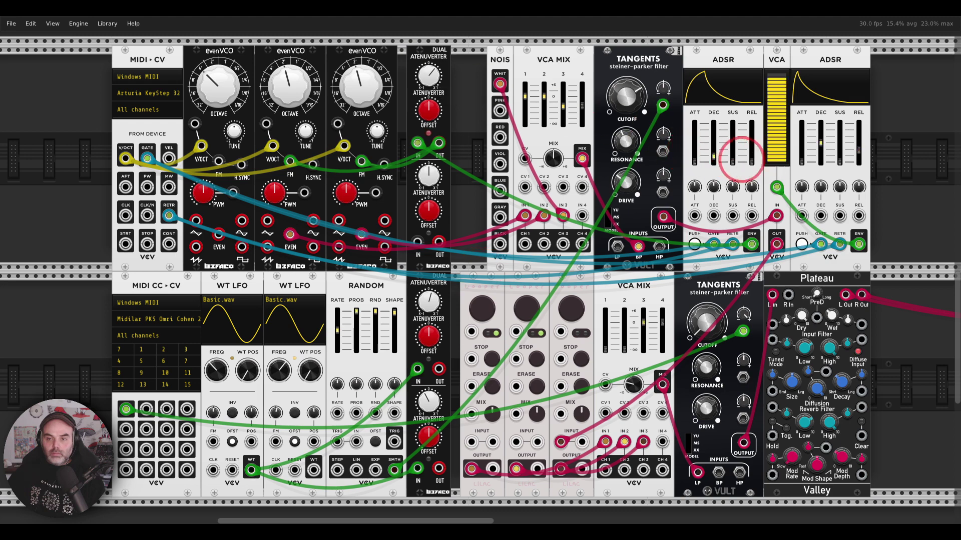
left_click_drag(751, 160, 714, 155)
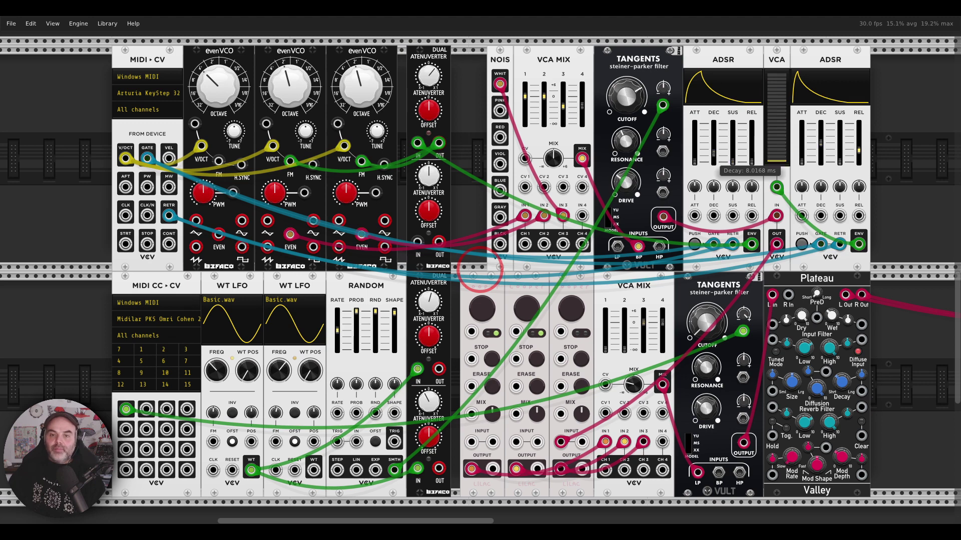
left_click_drag(713, 150, 713, 152)
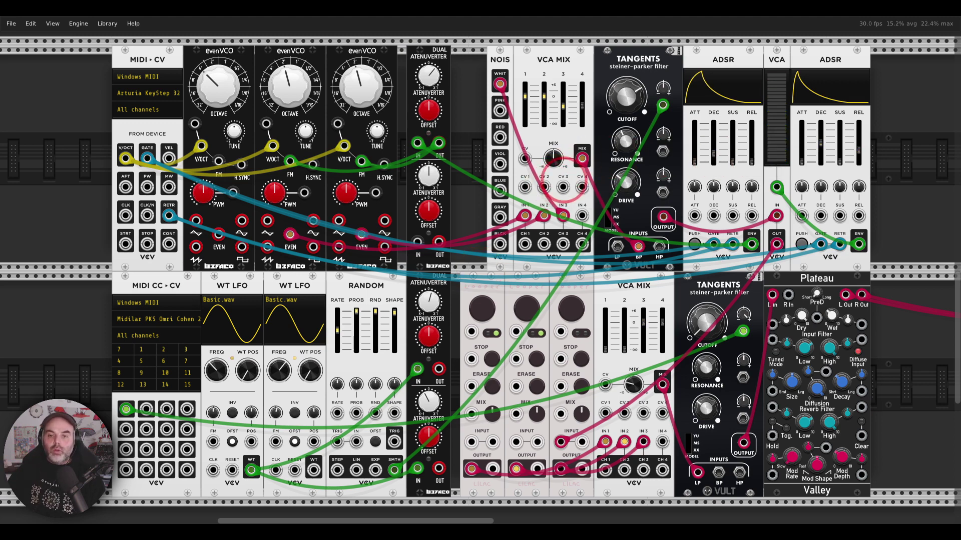
Patch the first ADSR's envelope into CV 3 of the upper VCA MIX in green and raise channel 3 to about -2 dB
left_click_drag(562, 186, 752, 244)
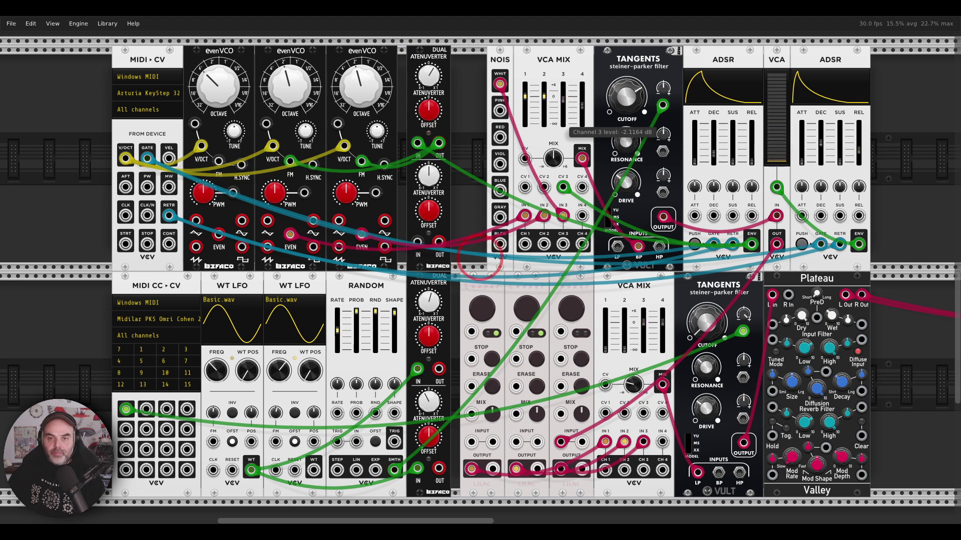
mouse_move(563, 99)
left_mouse_down()
mouse_move(563, 124)
mouse_move(563, 96)
left_mouse_up()
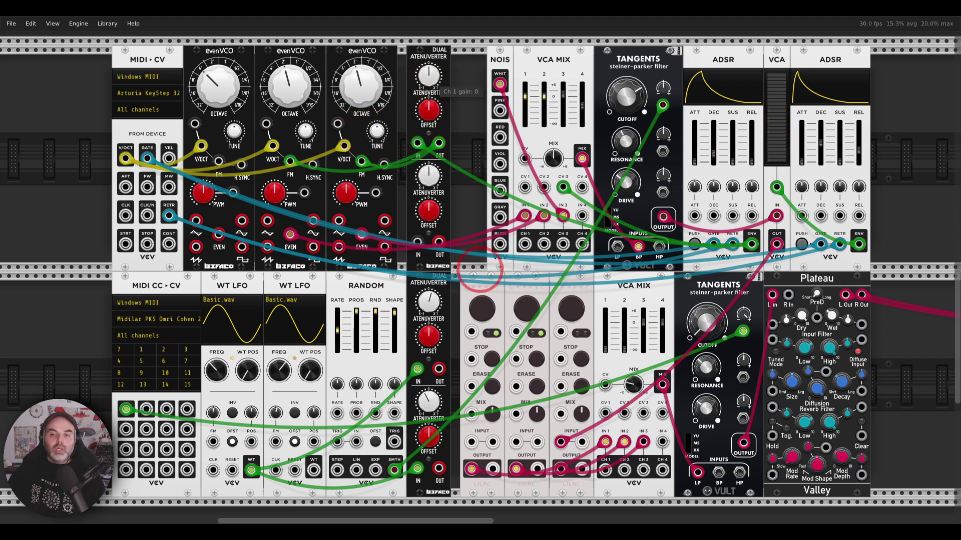
Vary the upper attenuverter's channel 1 gain between 0 and about 0.33 and leave it at a low FM amount
left_click_drag(429, 76, 428, 67)
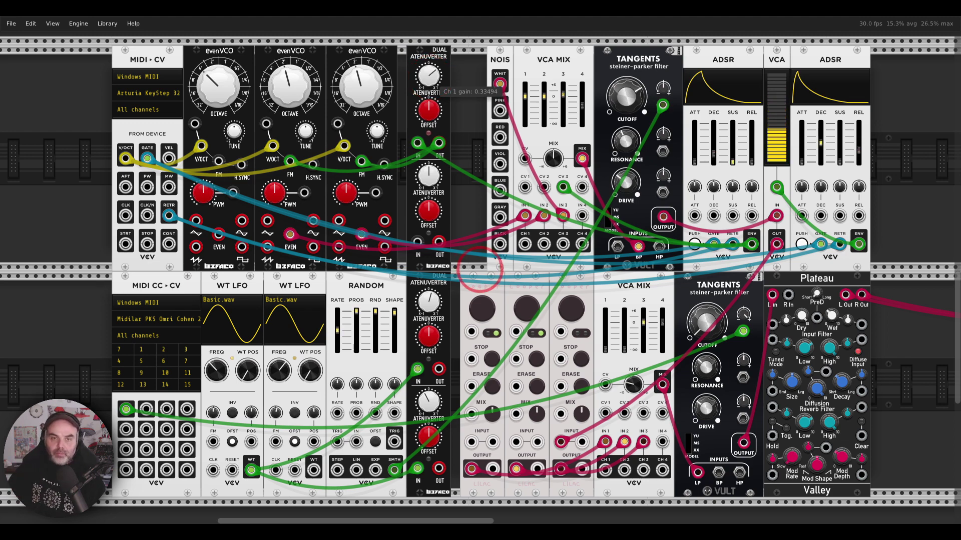
left_click_drag(431, 74, 432, 76)
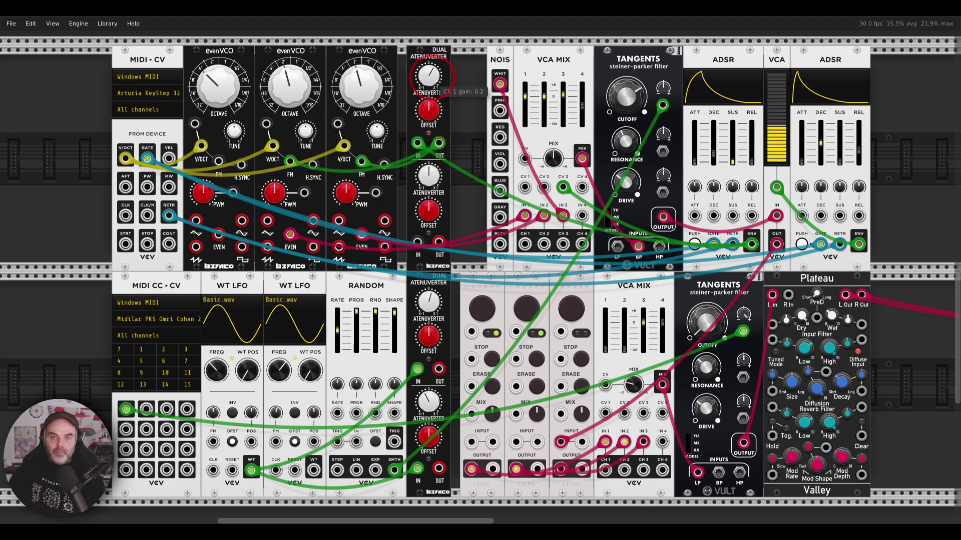
left_click_drag(432, 77, 479, 271)
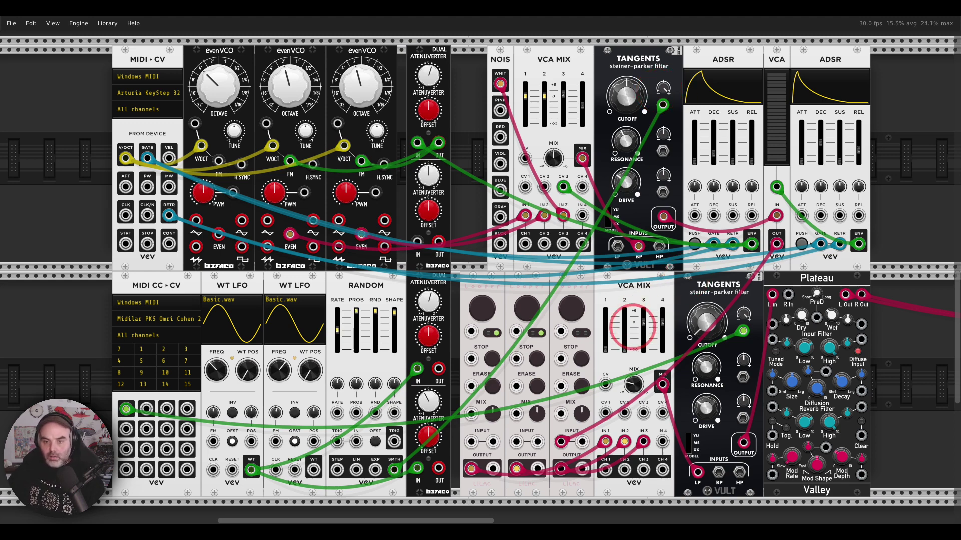
Lower channels 1 and 2 of the lower VCA MIX and reduce the noise level on channel 3 of the upper one
left_click_drag(623, 350, 591, 301)
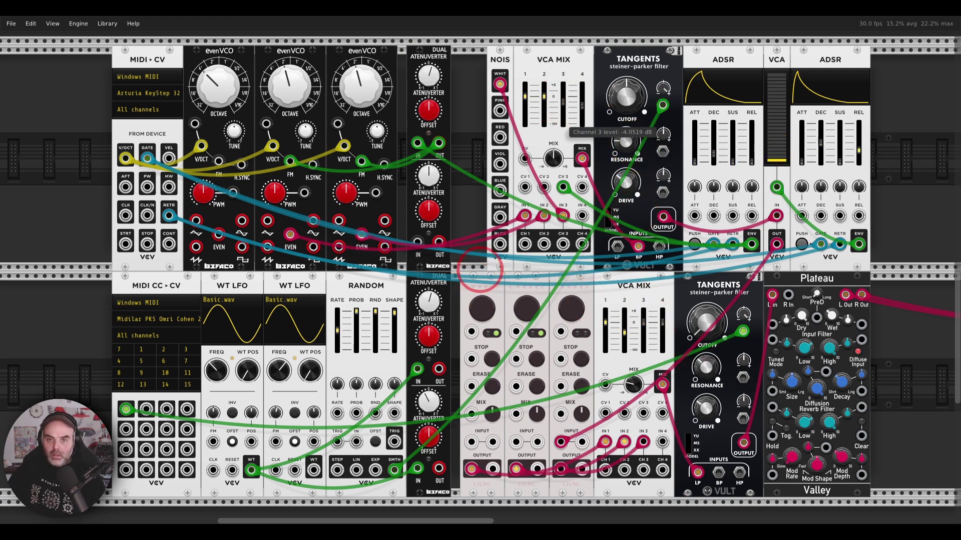
left_click_drag(563, 123, 563, 126)
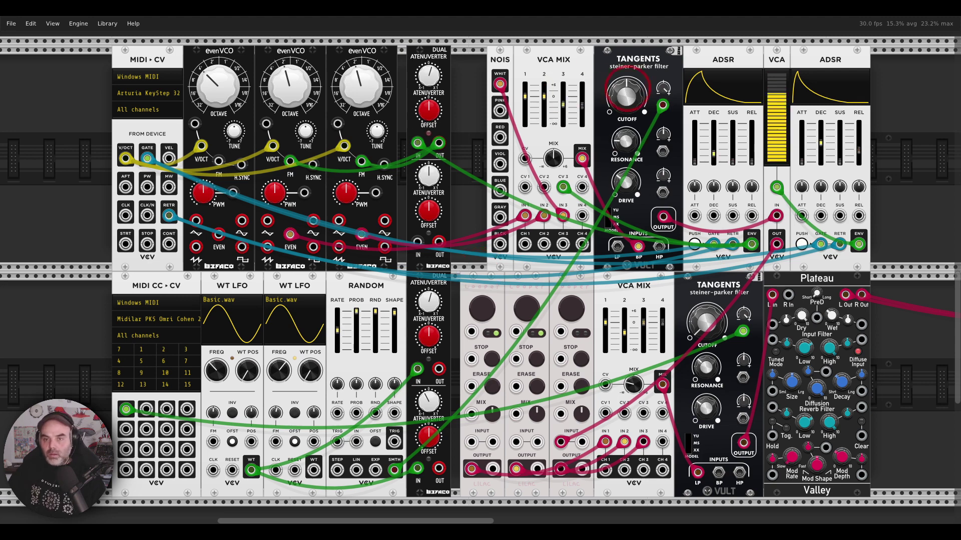
Set the upper TANGENTS' cutoff modulation to about 0.972 and its drive to about 1.322
mouse_move(639, 111)
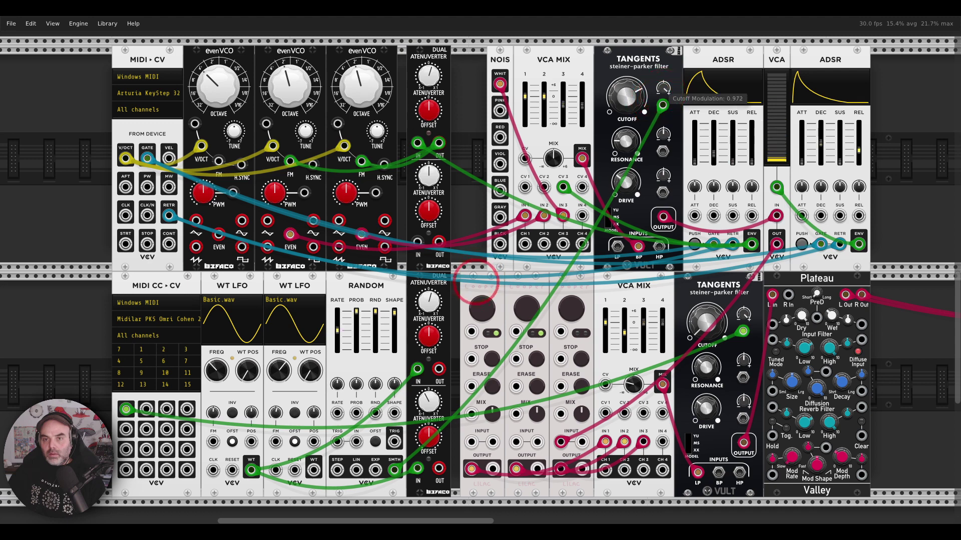
left_click(661, 89)
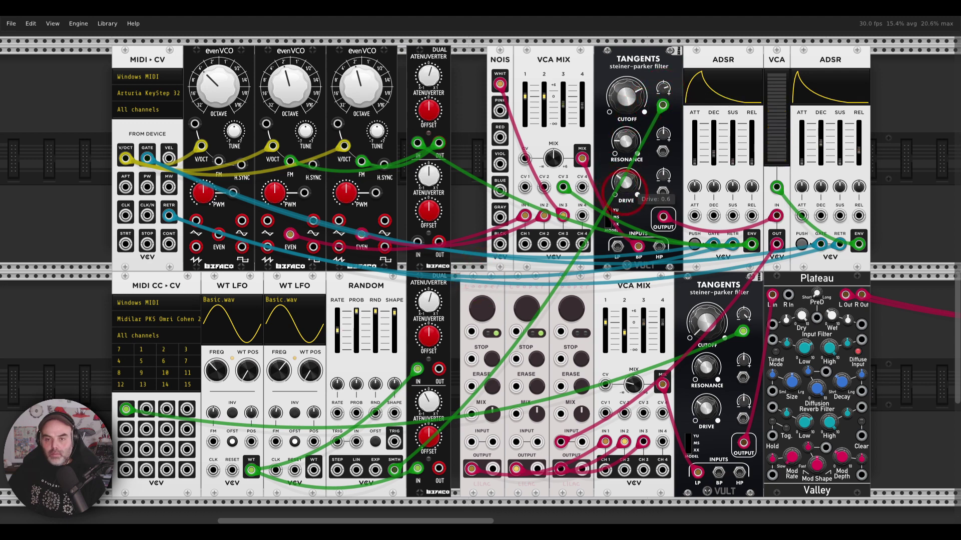
left_click(478, 268)
mouse_move(625, 183)
left_click_drag(625, 182, 625, 172)
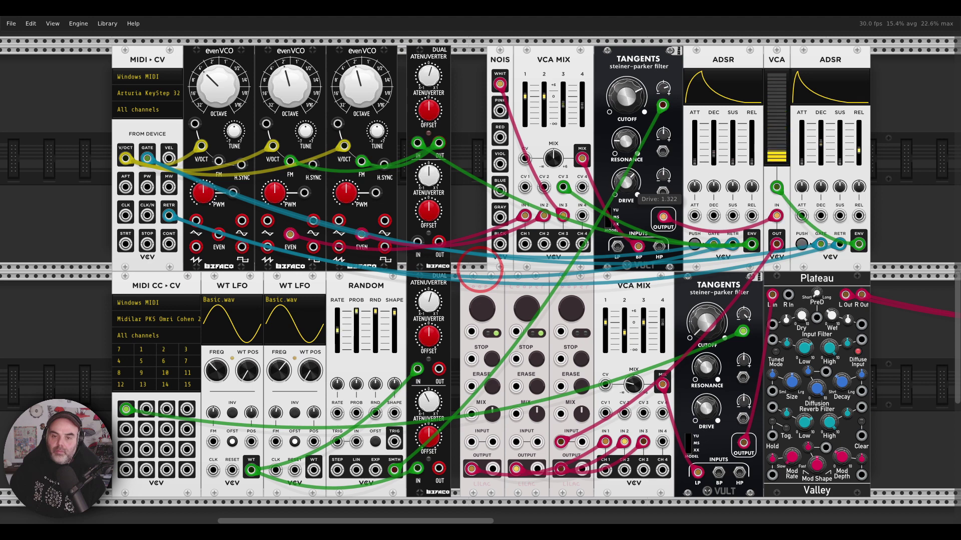
Lengthen the second ADSR's decay and raise its release to at least about 72 ms
left_click_drag(820, 143, 821, 133)
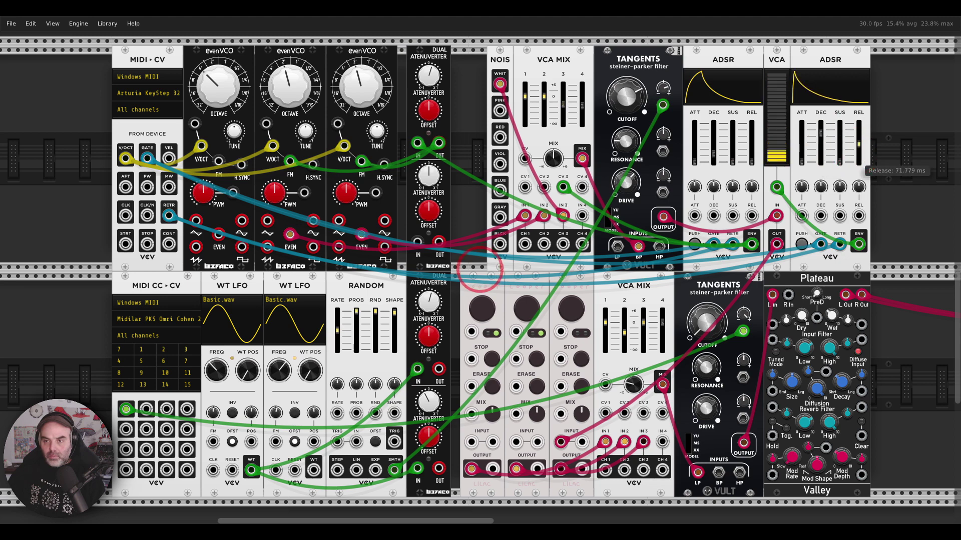
left_click_drag(858, 149, 857, 143)
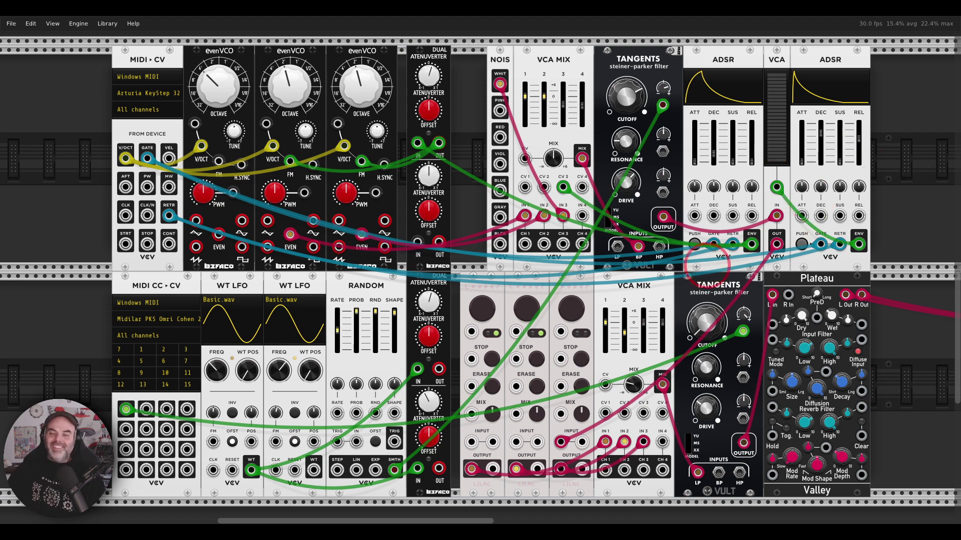
Record a loop of the synth voice in the third looper
left_click(570, 309)
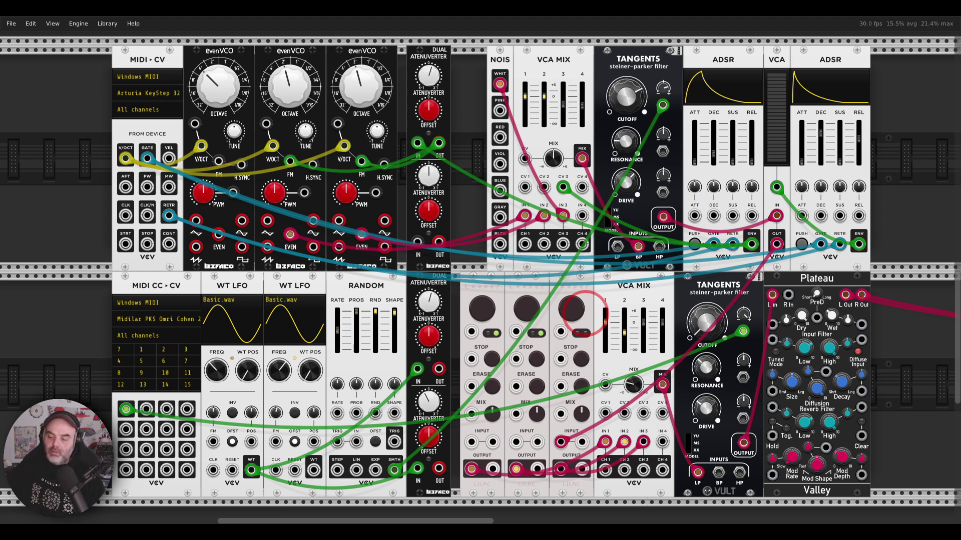
left_click(571, 308)
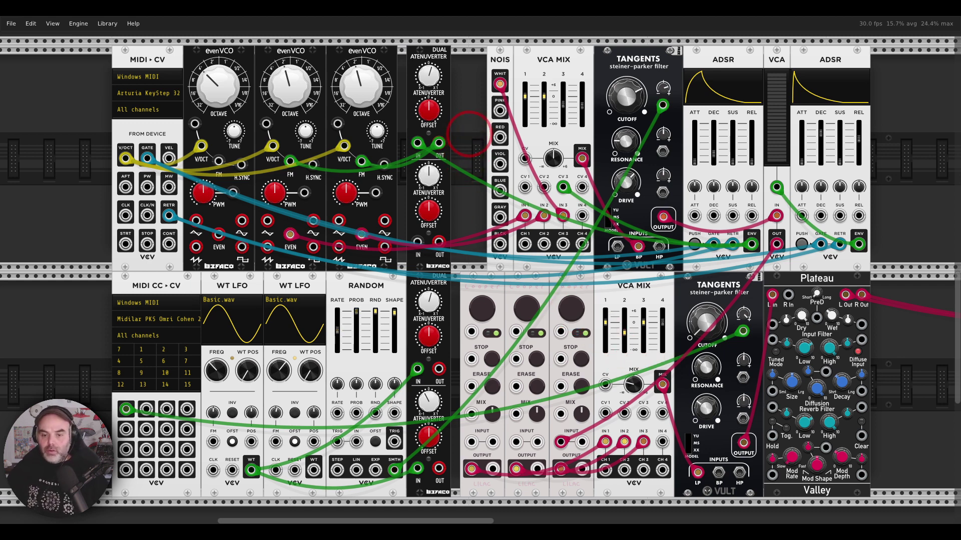
Switch to the Photos viewer and show the viewer question about more fixed, low-CPU systems
key("alt+Tab")
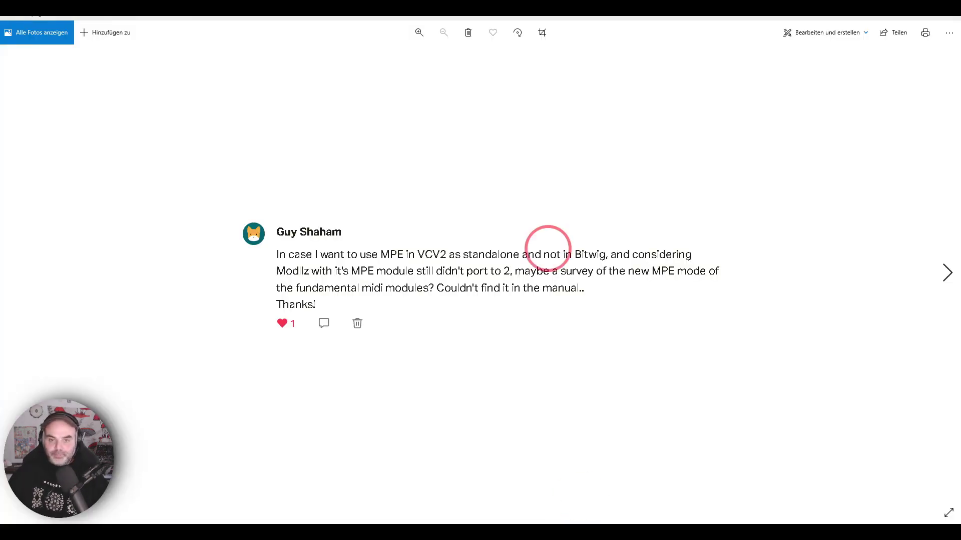
left_click(945, 272)
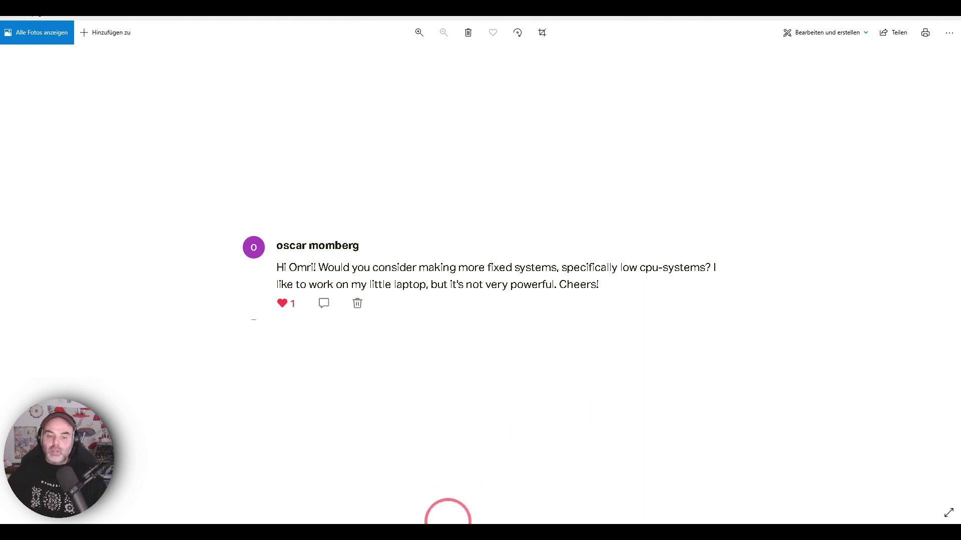
key("alt+Tab")
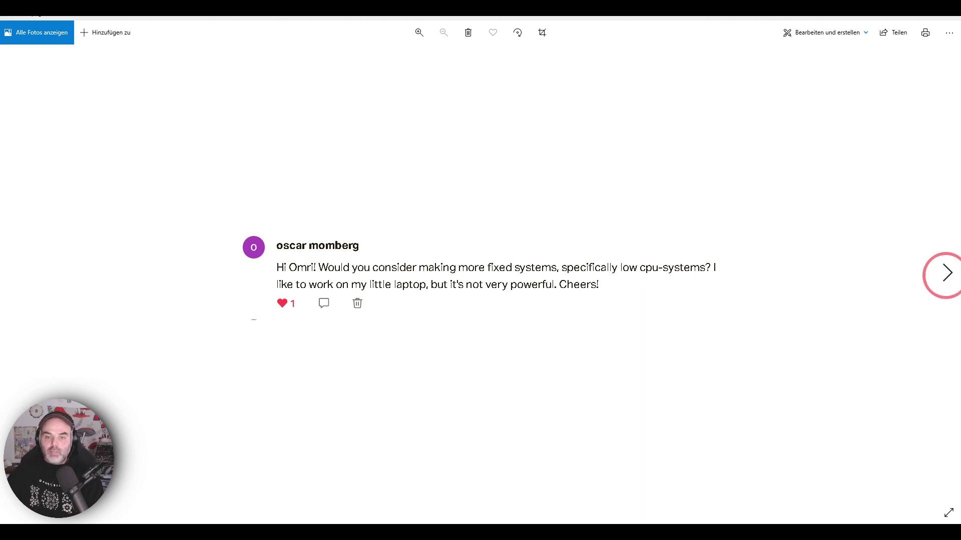
Show the question about first hardware pieces, followed by the pictures of the Arturia MicroFreak and the Zoom MS-70CDR MultiStomp pedal
left_click(940, 272)
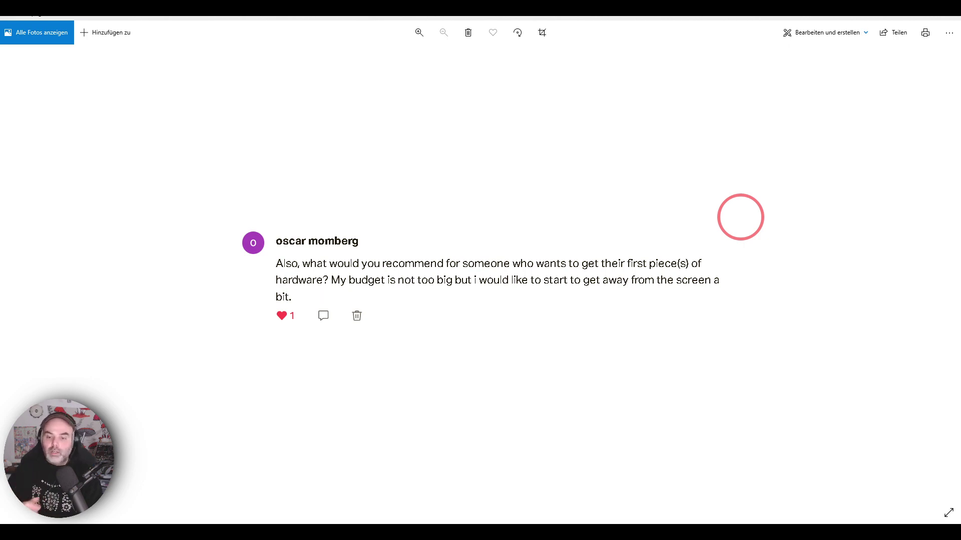
key("Right")
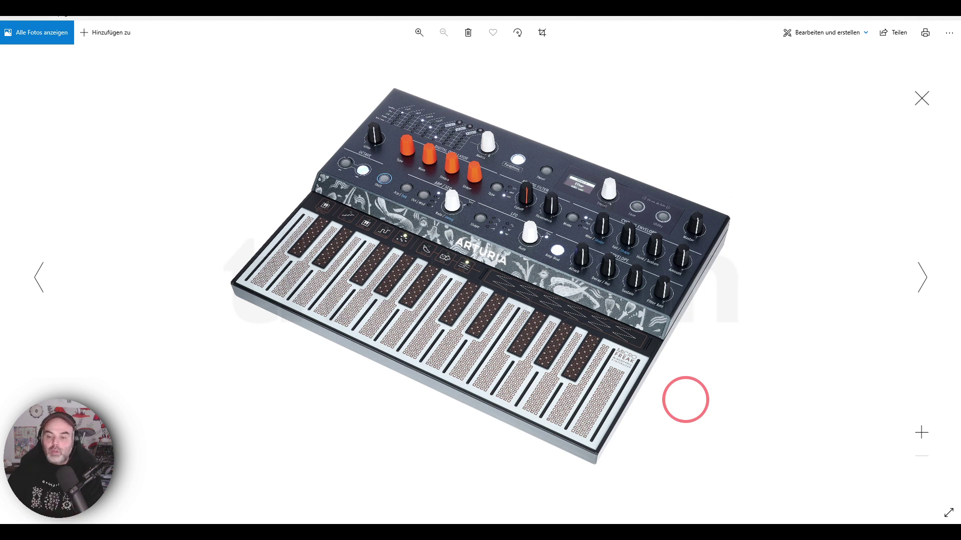
key("Right")
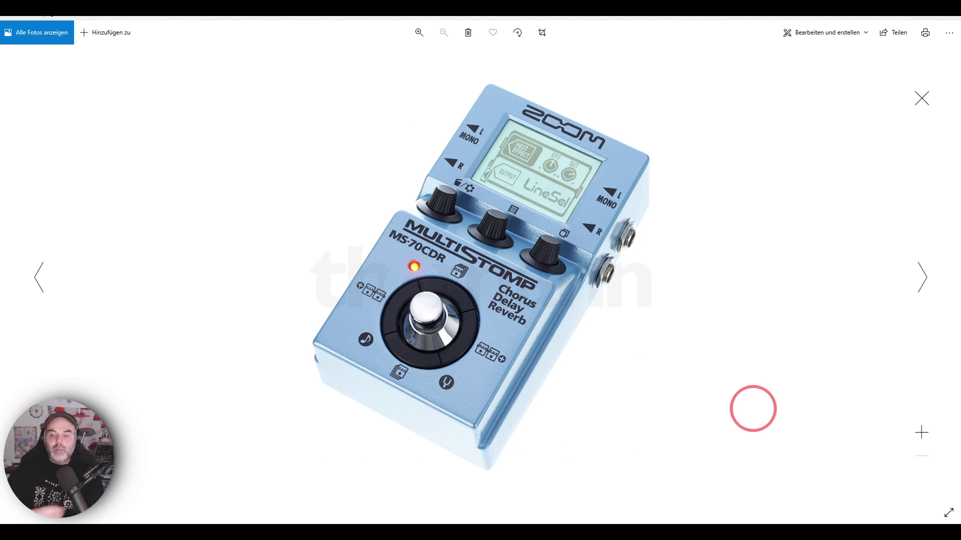
Show the Arturia MicroFreak picture and the first-hardware question again, and switch back to the VCV Rack patch
key("Right")
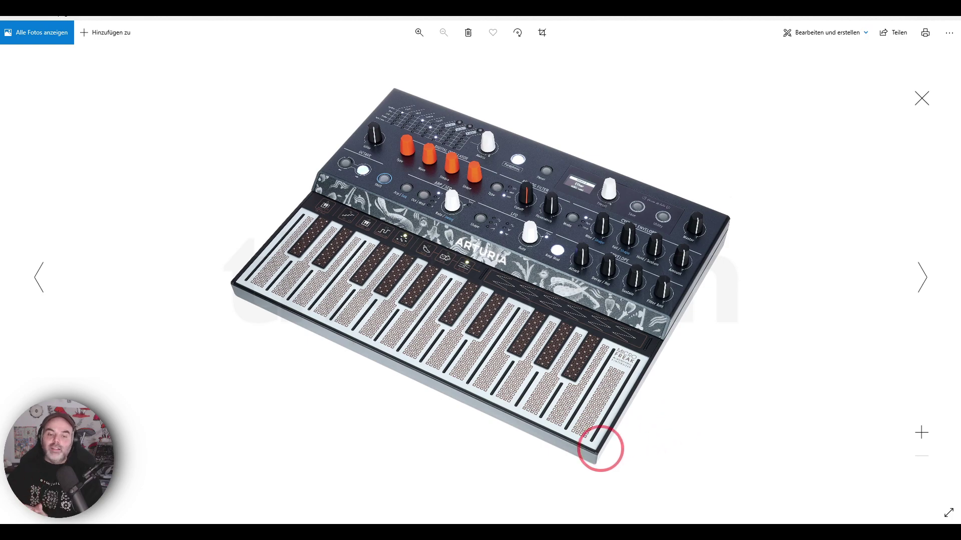
left_click(425, 518)
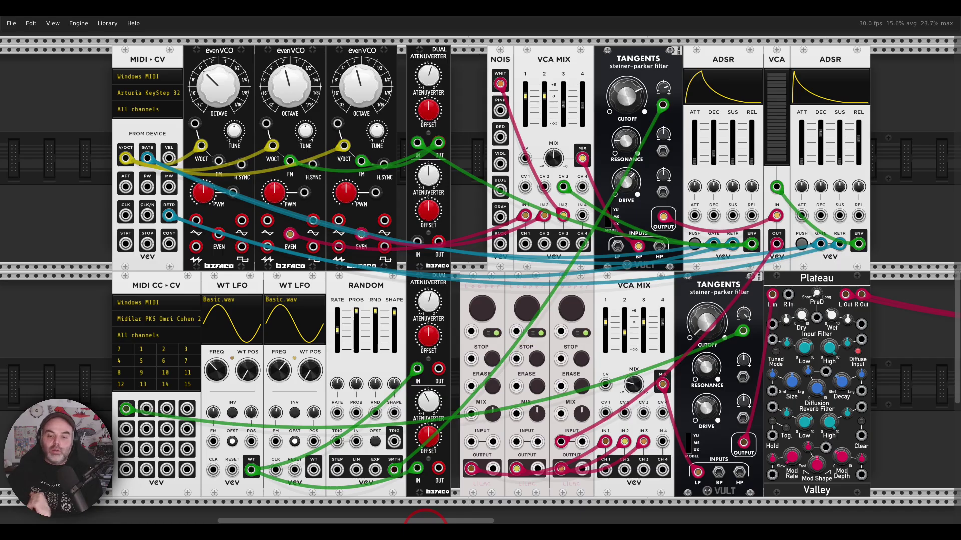
mouse_move(425, 520)
left_click(475, 475)
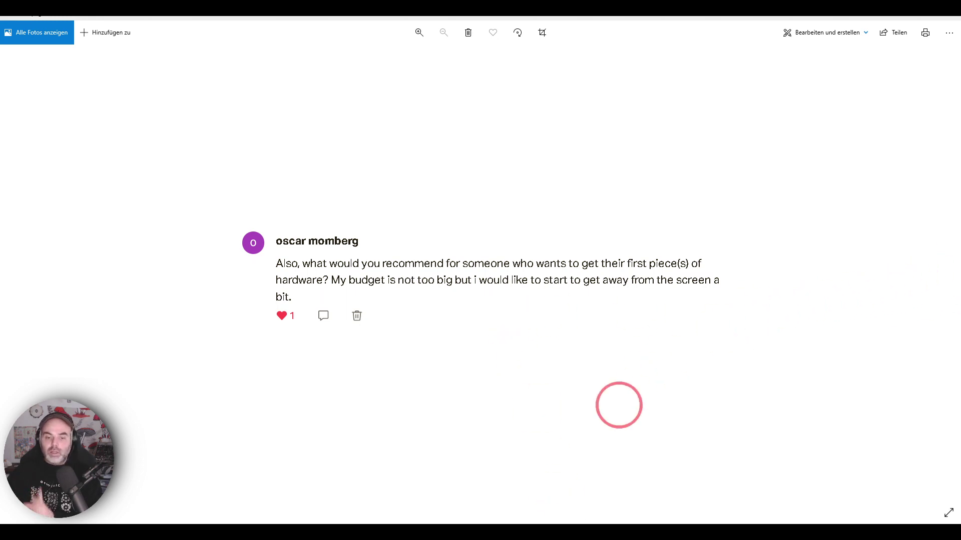
left_click(444, 521)
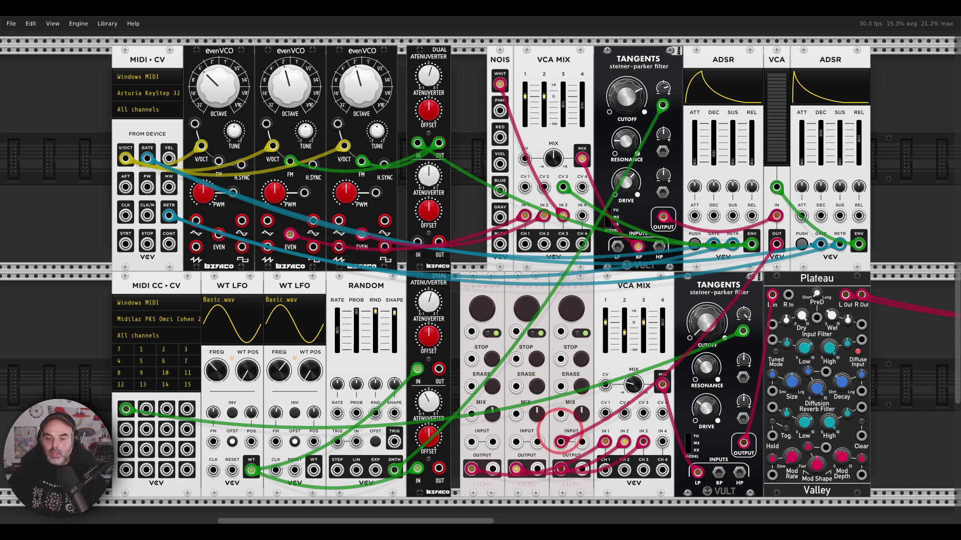
Move the synth voice cable from the third looper's input to the lower VCA MIX's fourth input, and raise the second ADSR's sustain
left_click_drag(560, 441, 661, 441)
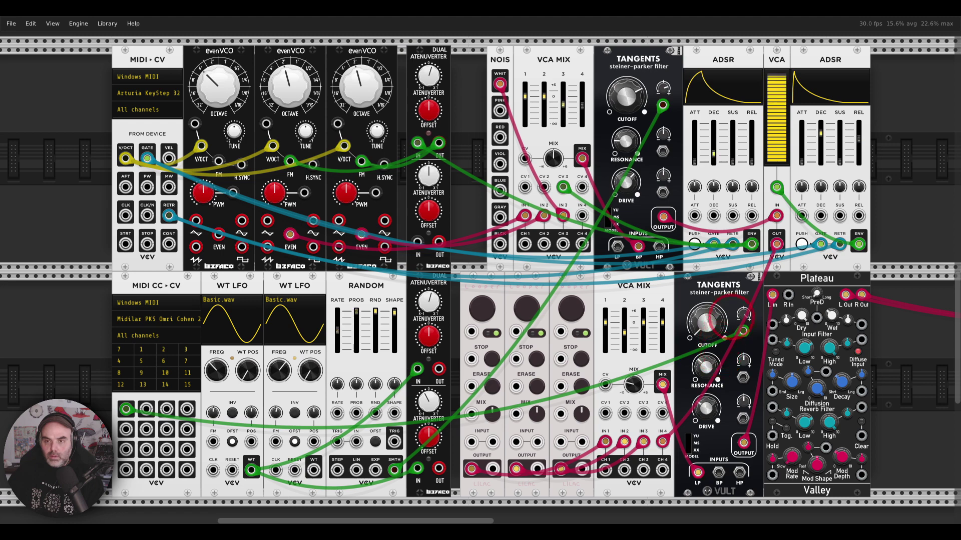
left_click_drag(838, 156, 839, 124)
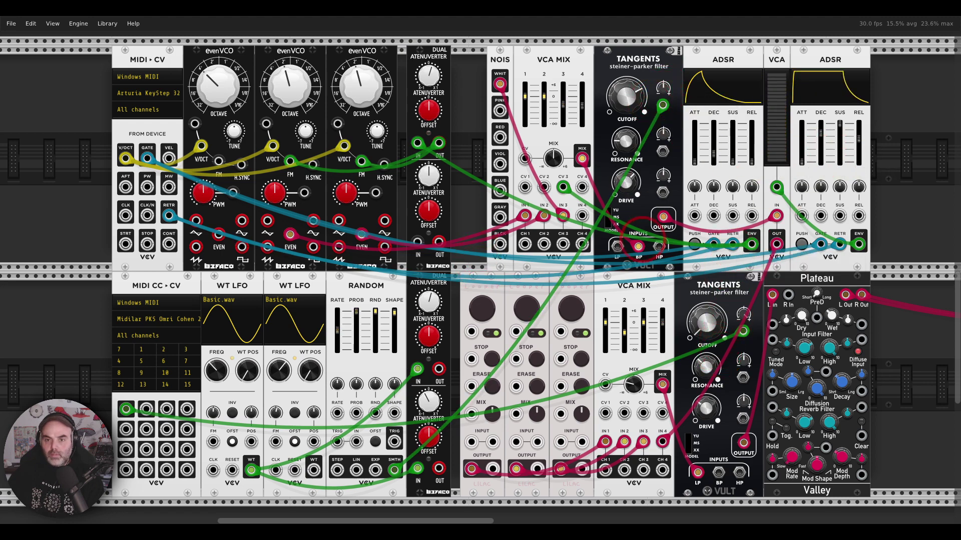
Repatch the upper Tangents filter's input from BP to LP and set its cutoff to 1
left_click_drag(638, 246, 617, 246)
left_click_drag(624, 102, 626, 91)
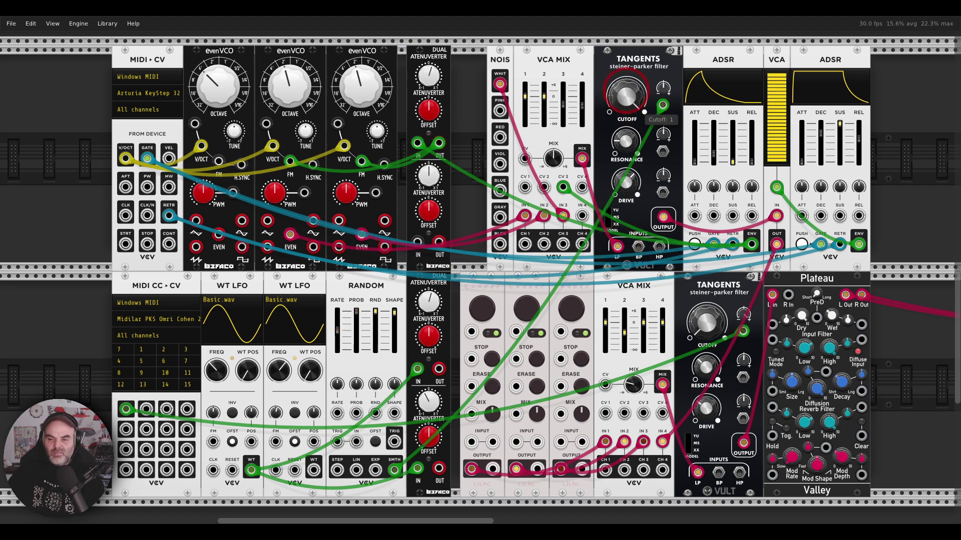